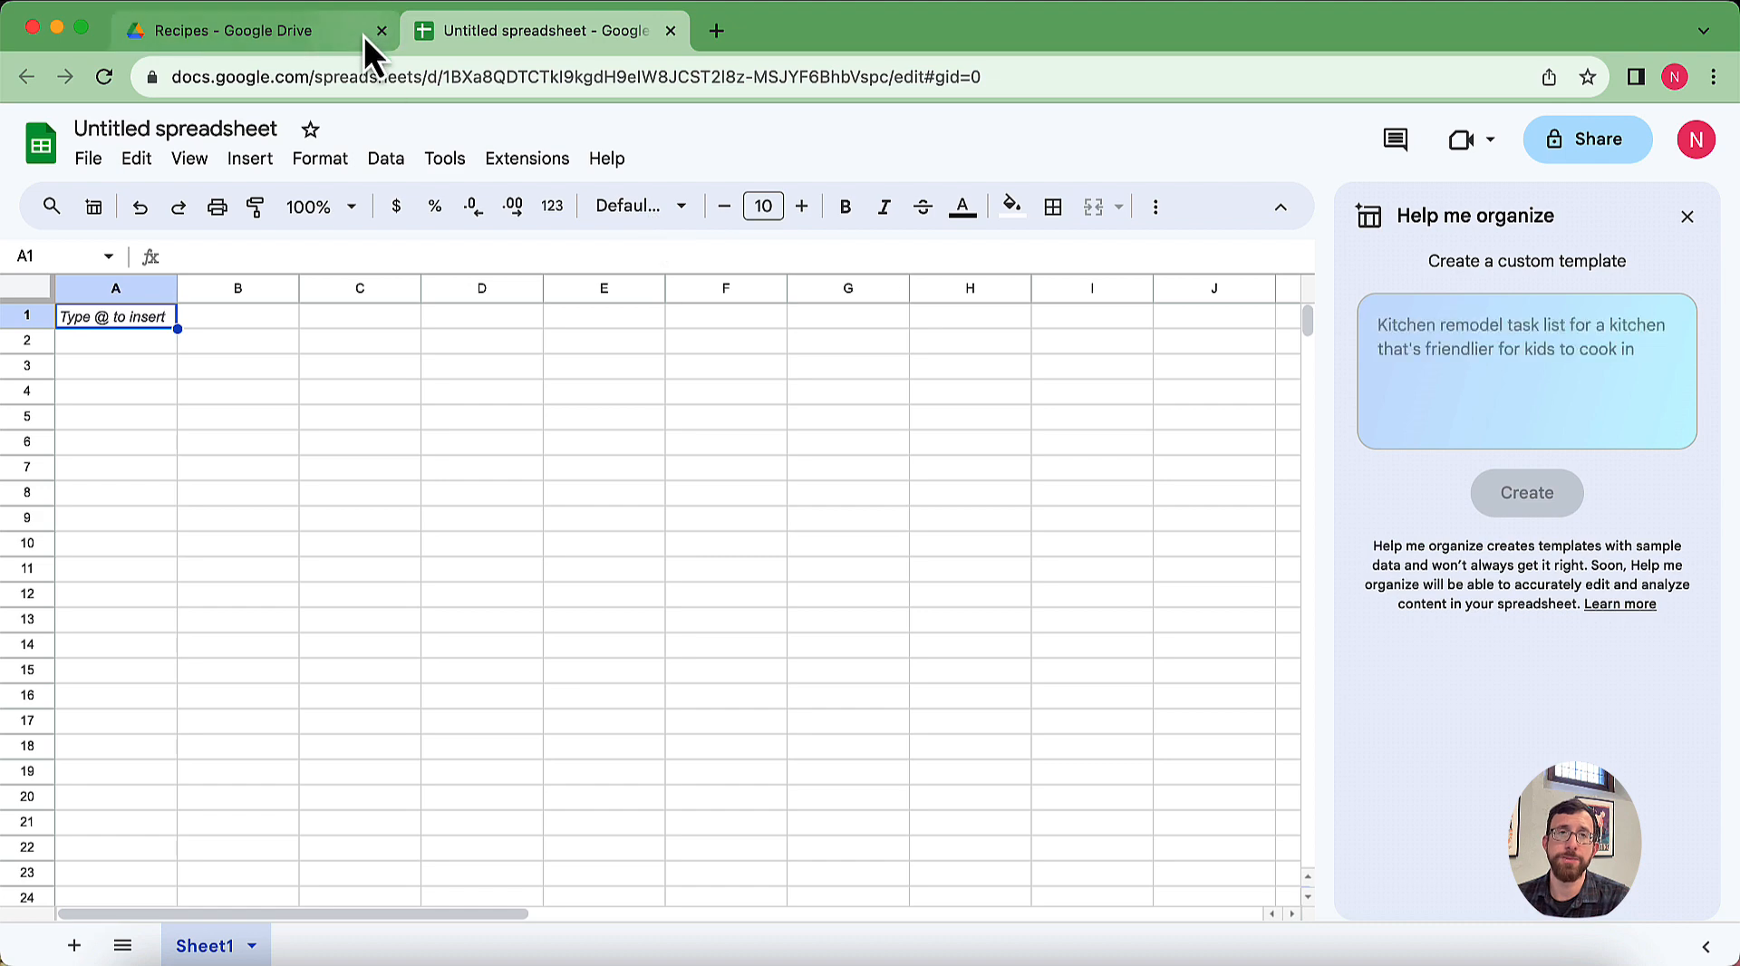
click(342, 40)
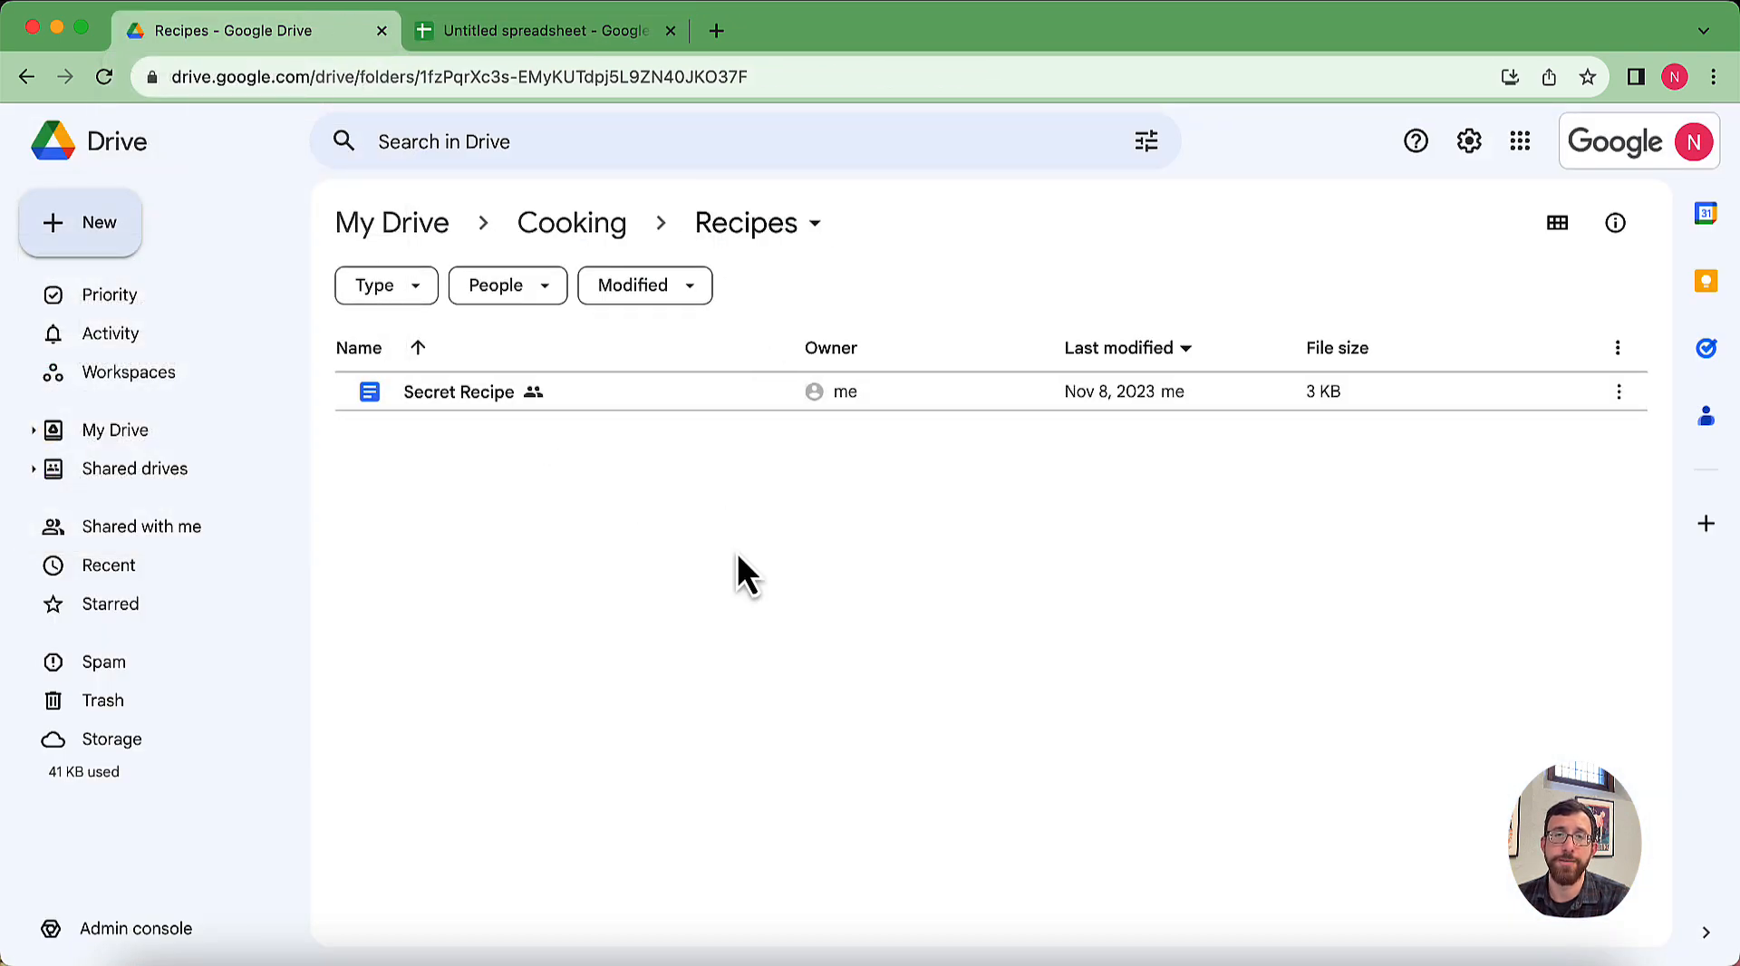
click(646, 37)
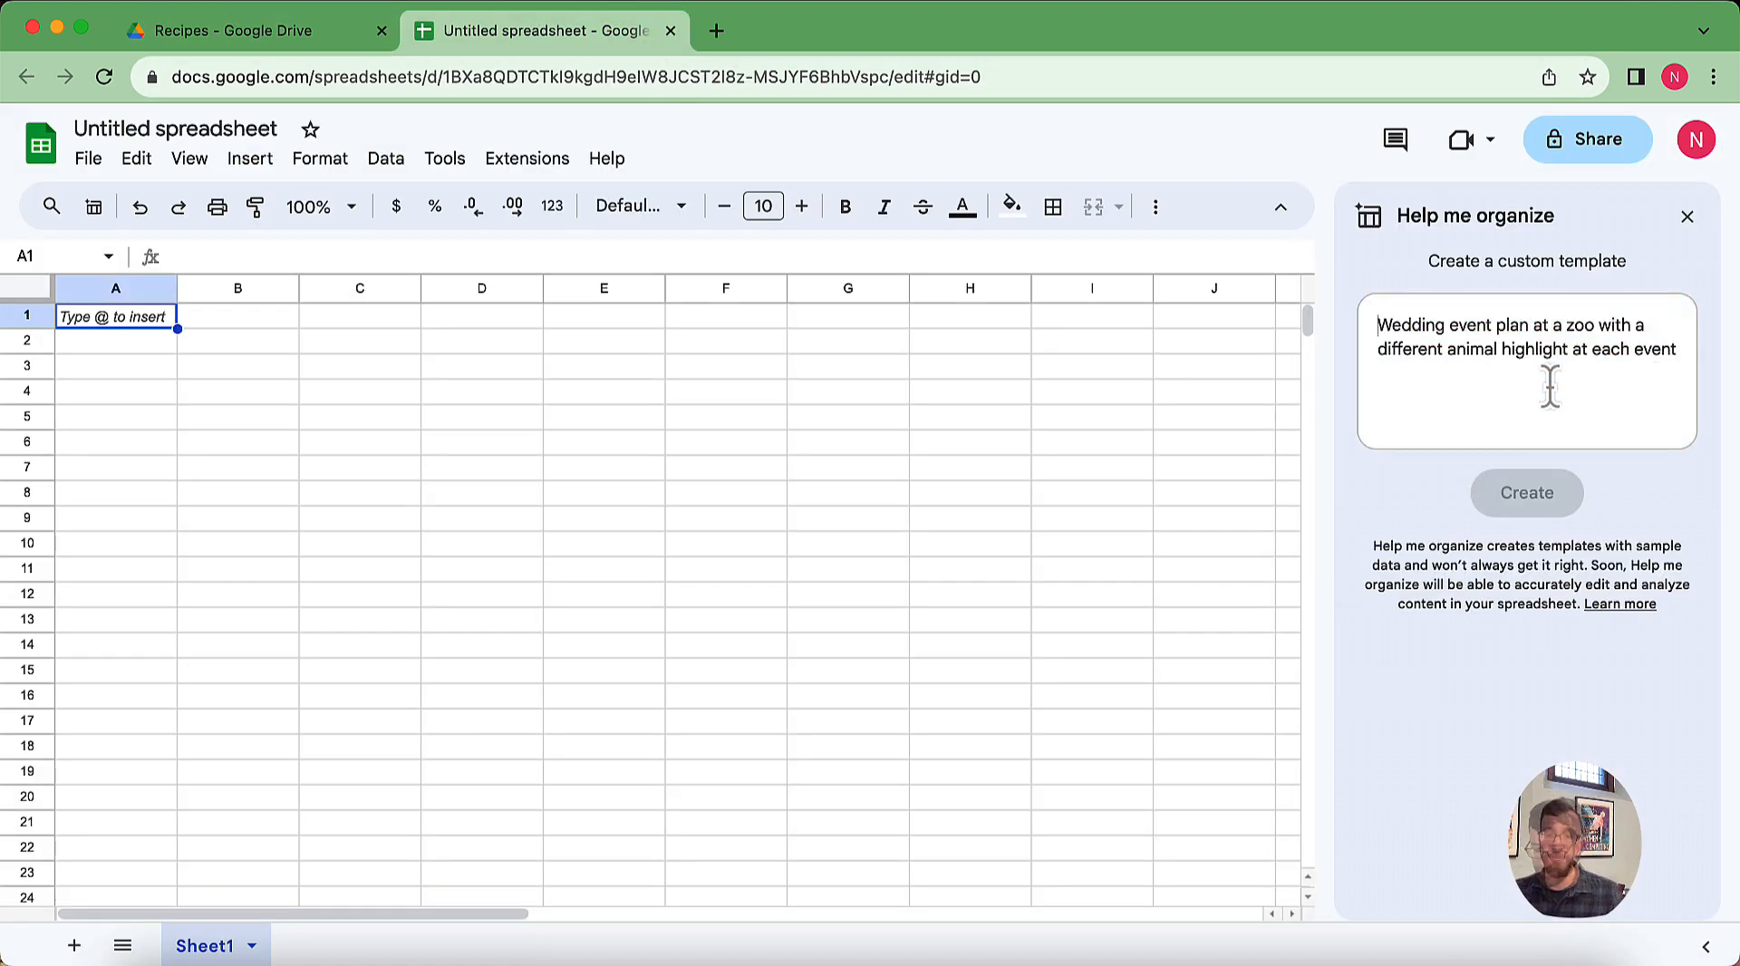
Step: Generate a template from the prompt "Create a business plan to sell the world's best oatmeal raisin cookies" and insert it into Sheet1
text(Create a busi)
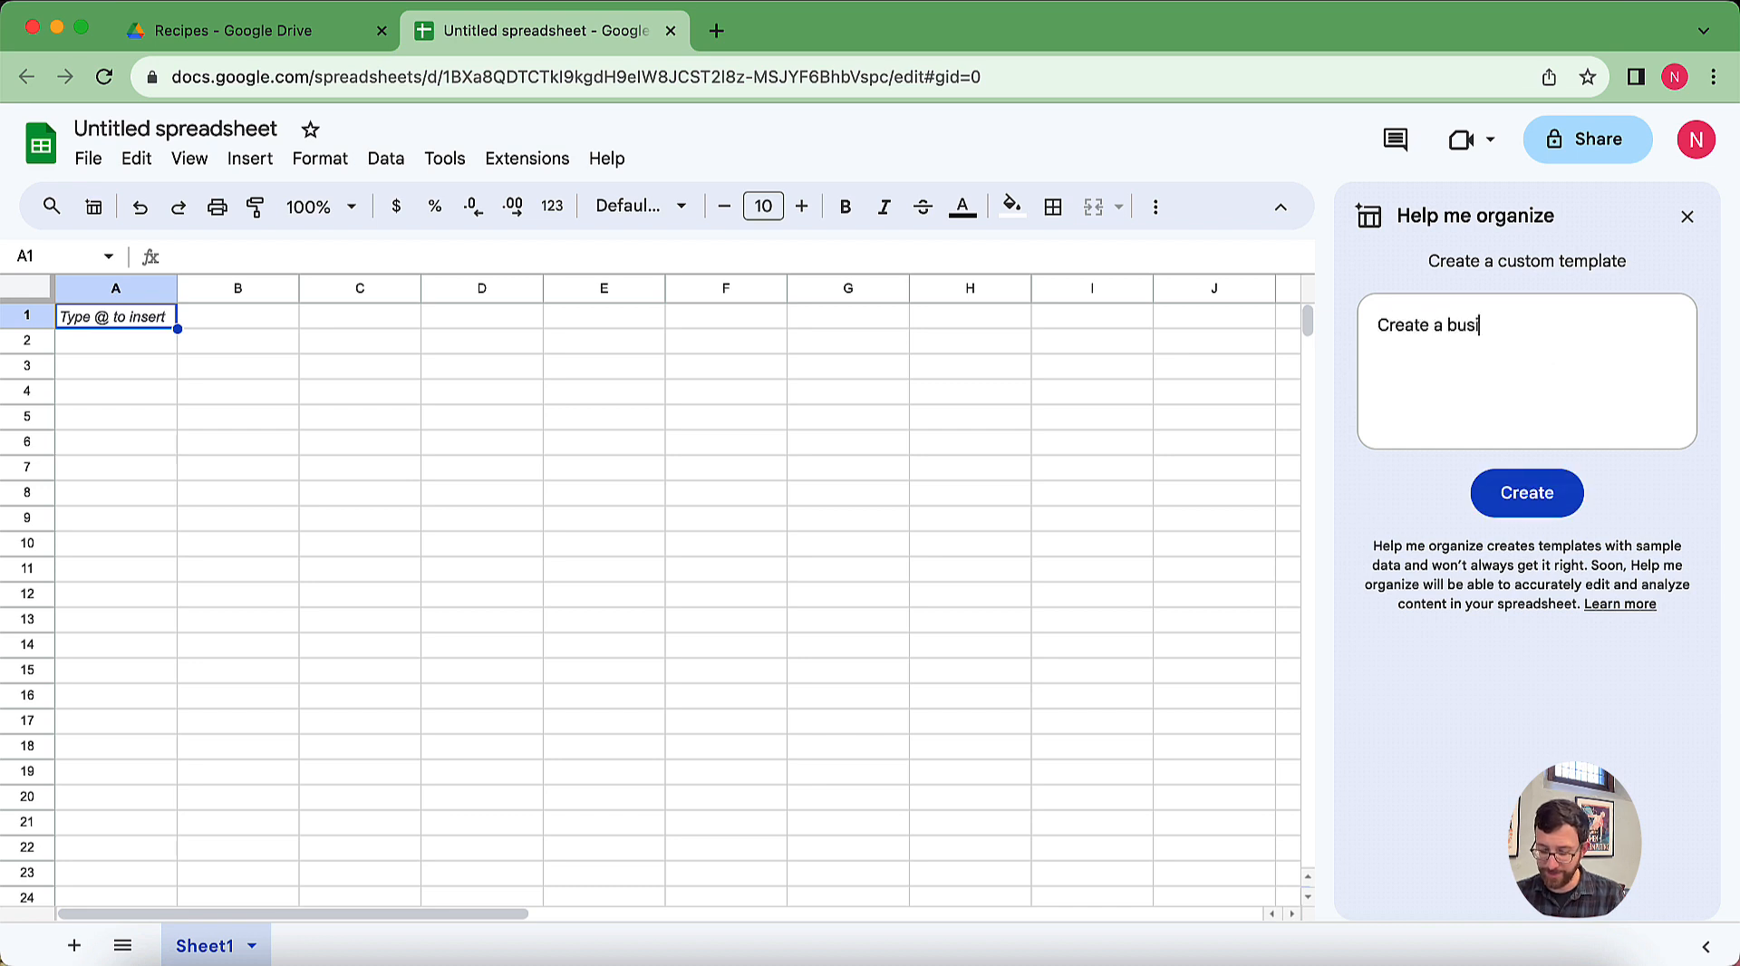
text(ness plan to s)
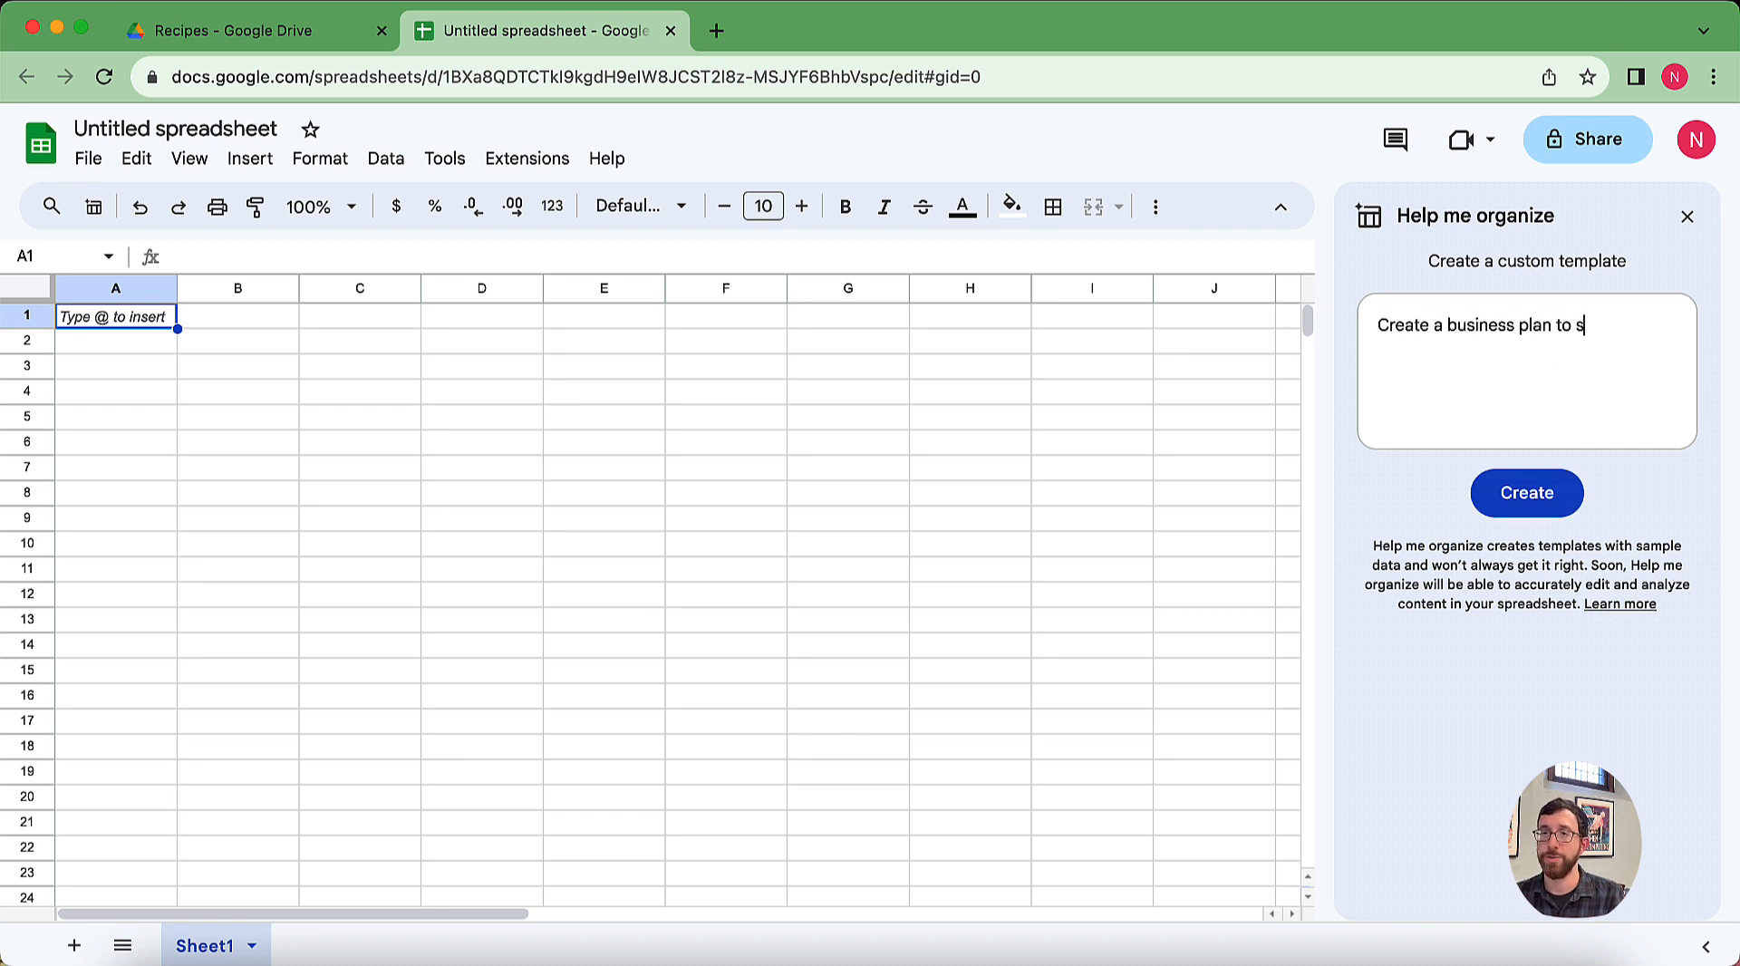
text(ell the world's best)
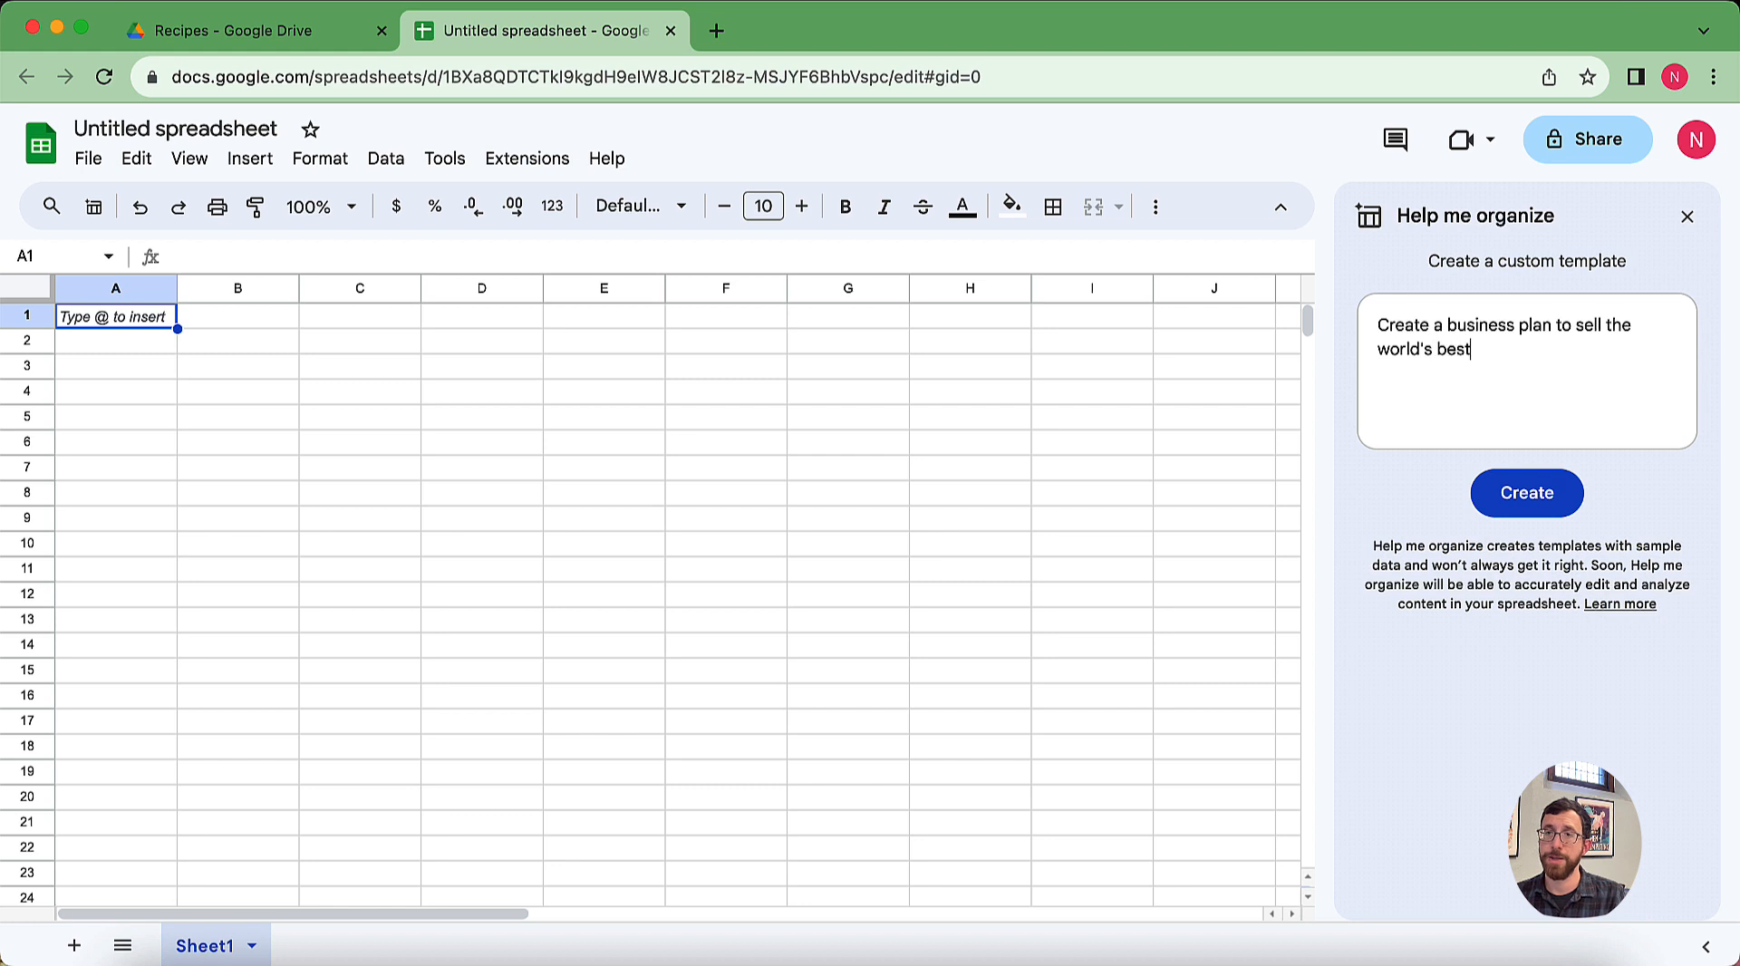
text( oatmeal raisin cookies)
key(Return)
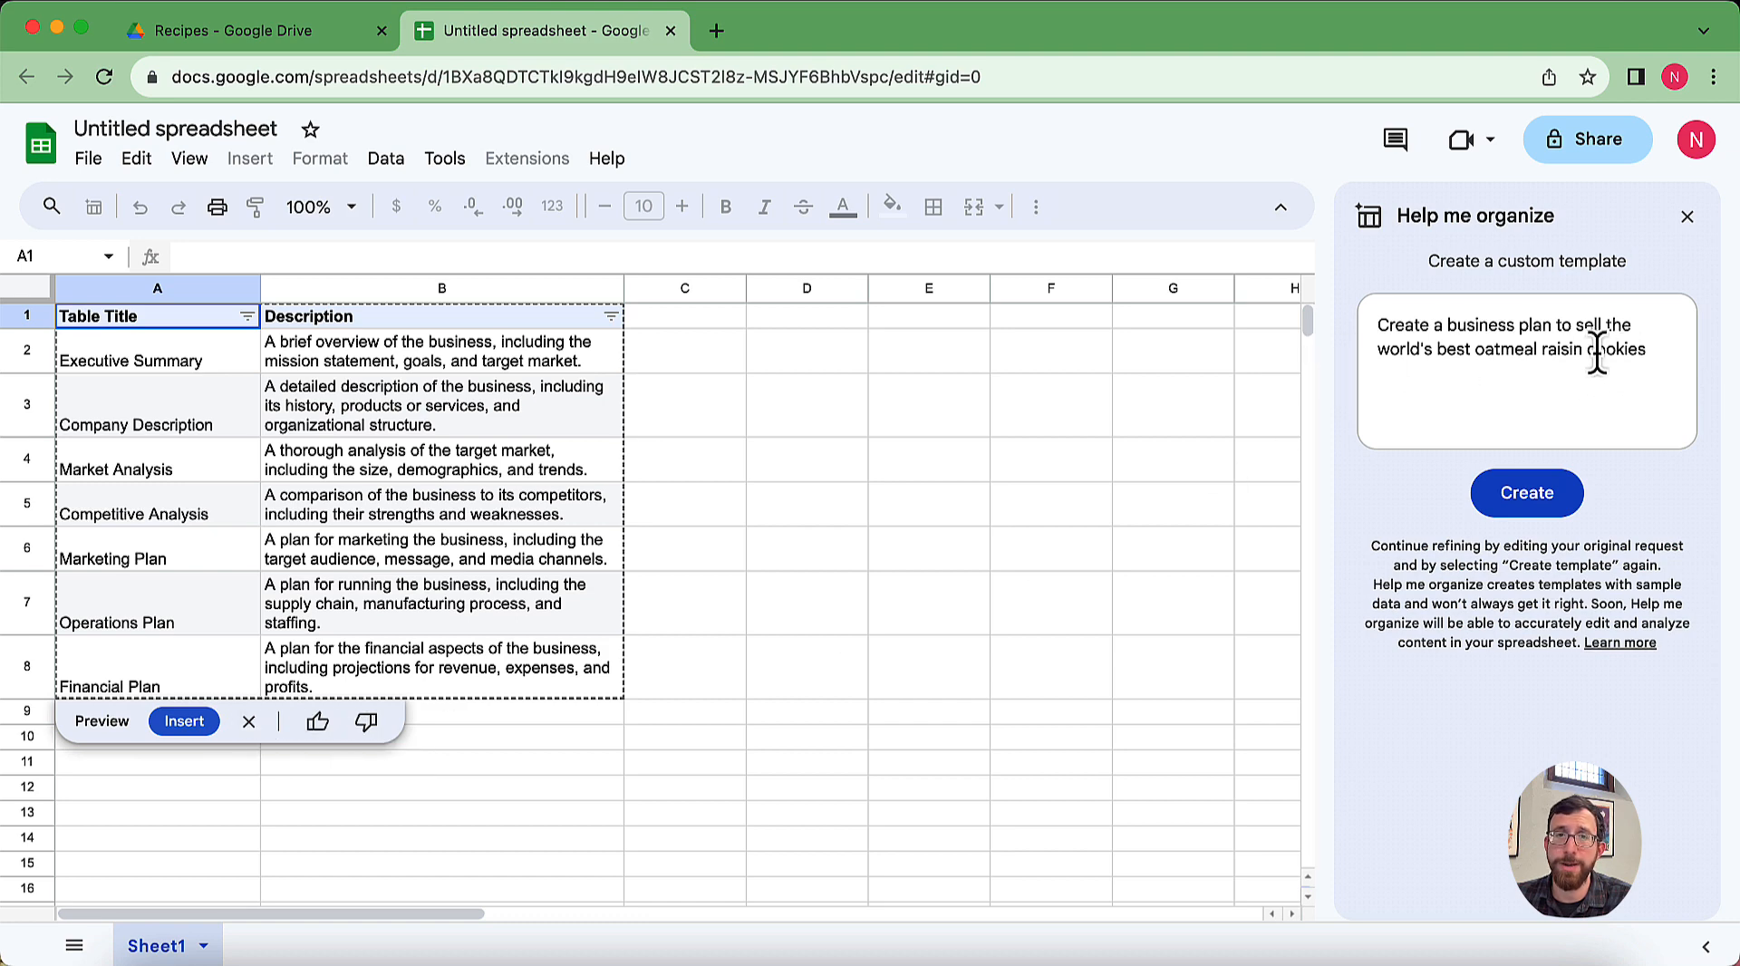
click(185, 722)
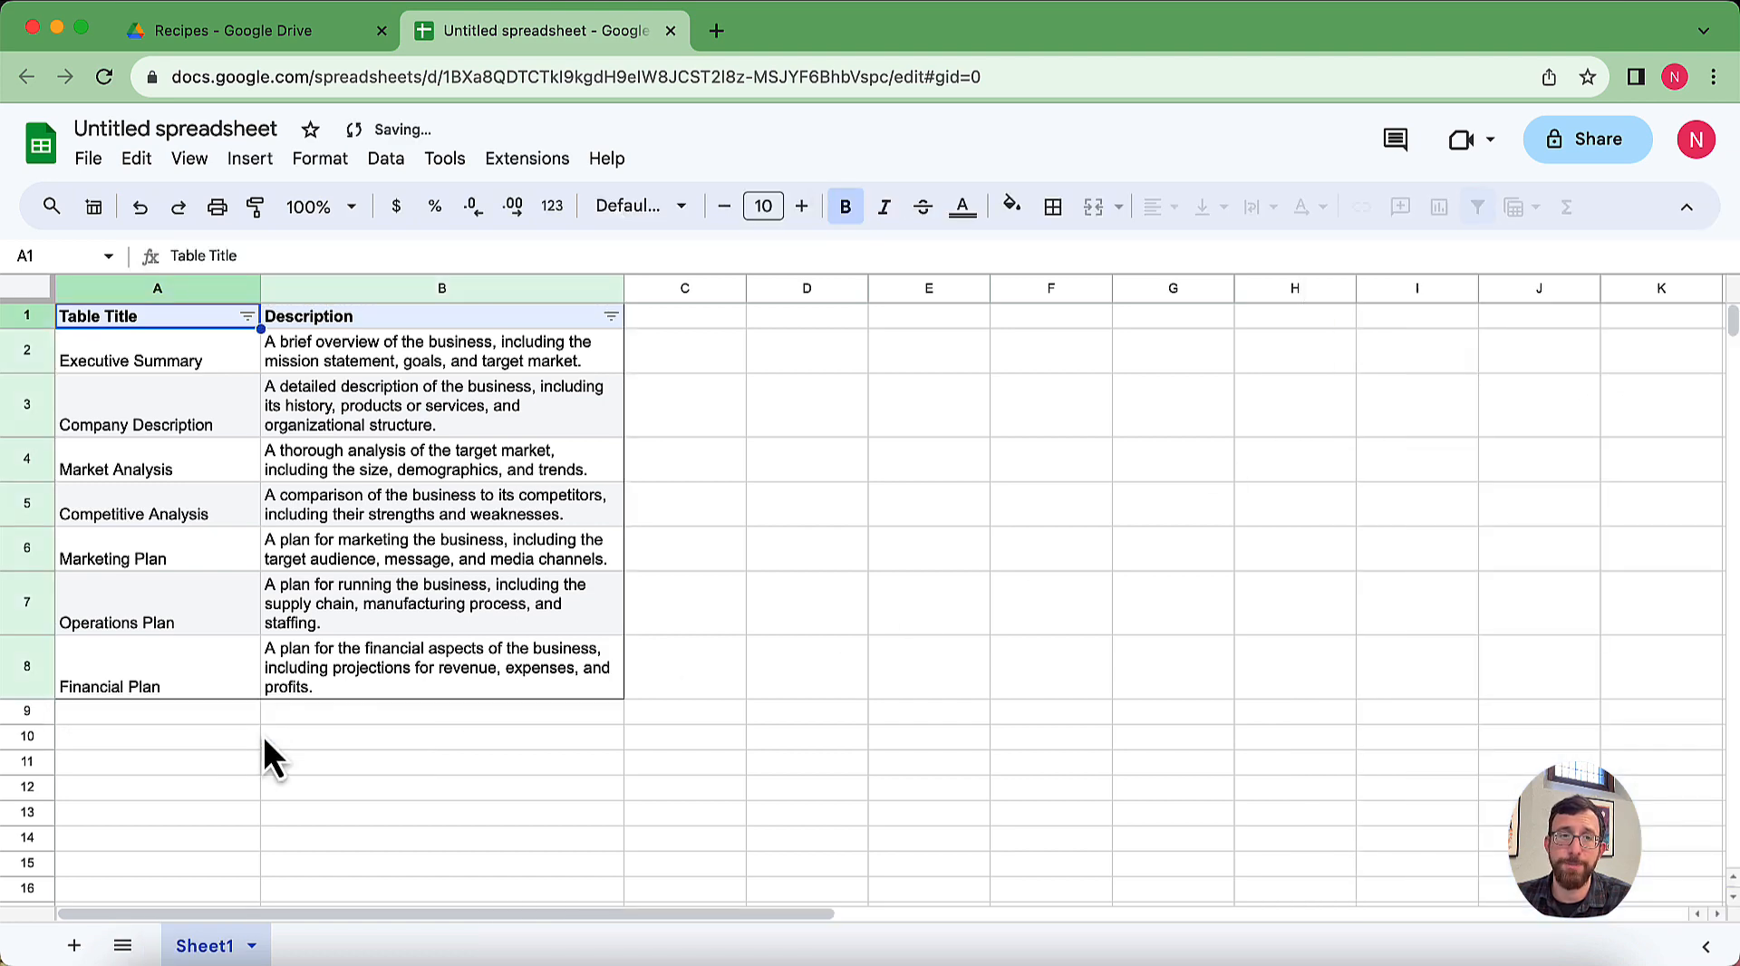
Step: Add a second sheet and rename the spreadsheet as "Oatmeal Raisin Cookie Takeover"
click(75, 953)
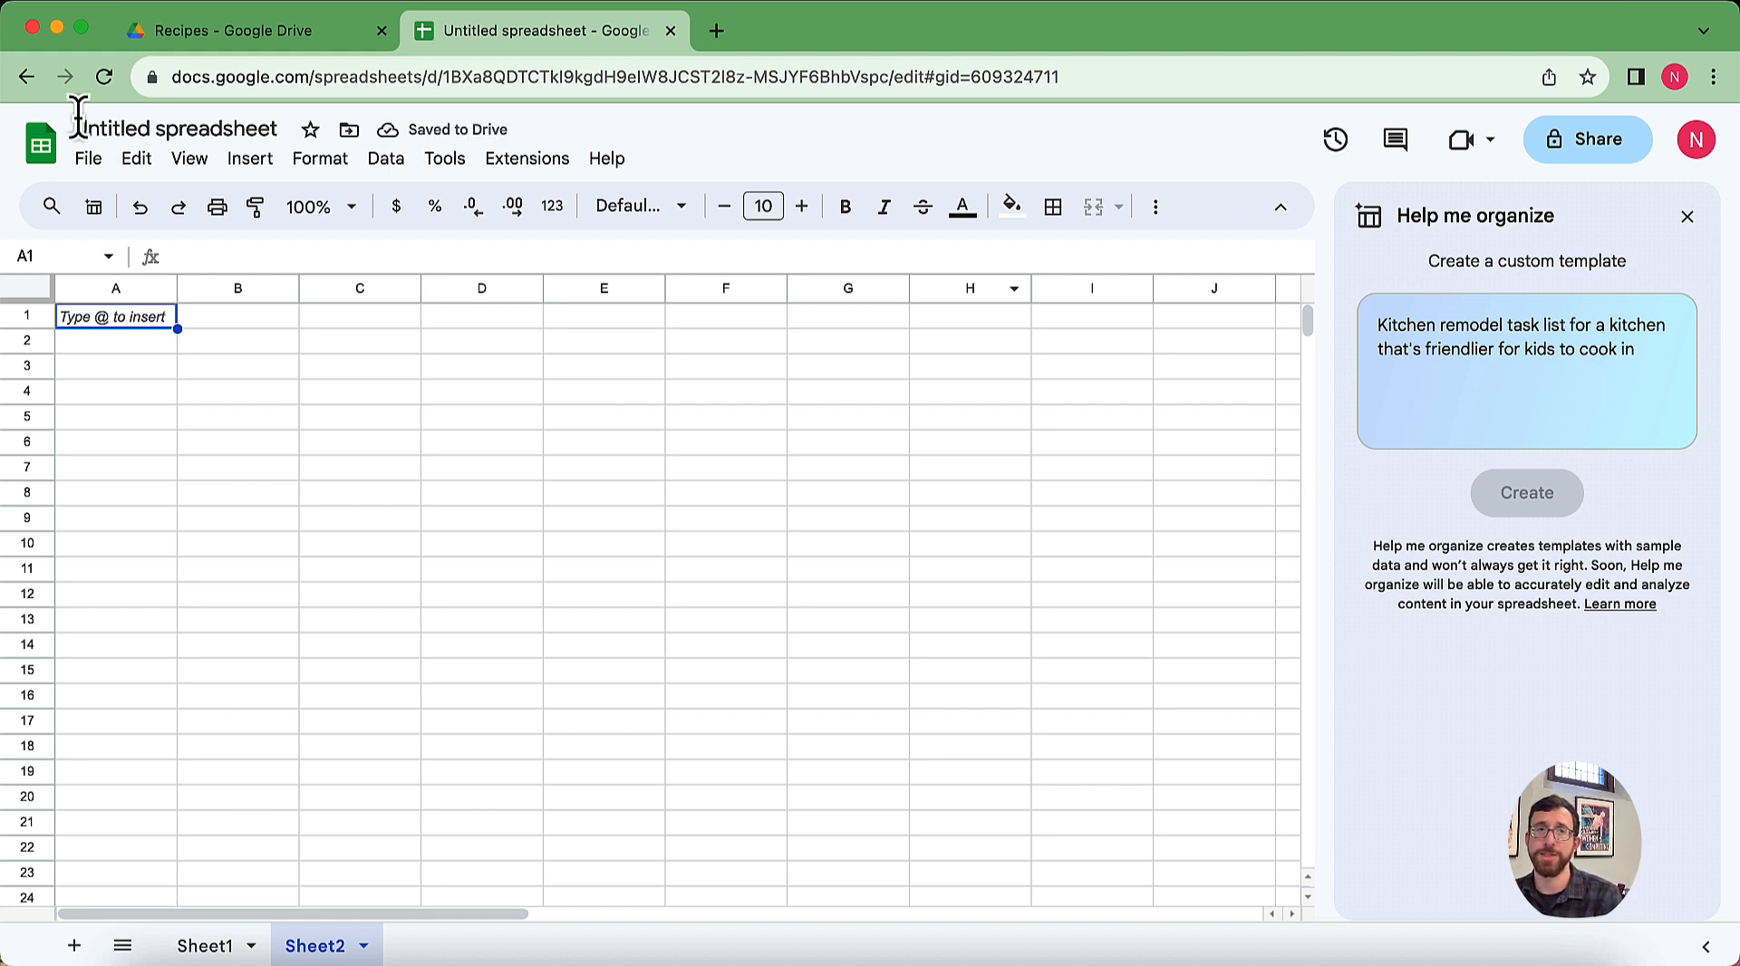
click(188, 127)
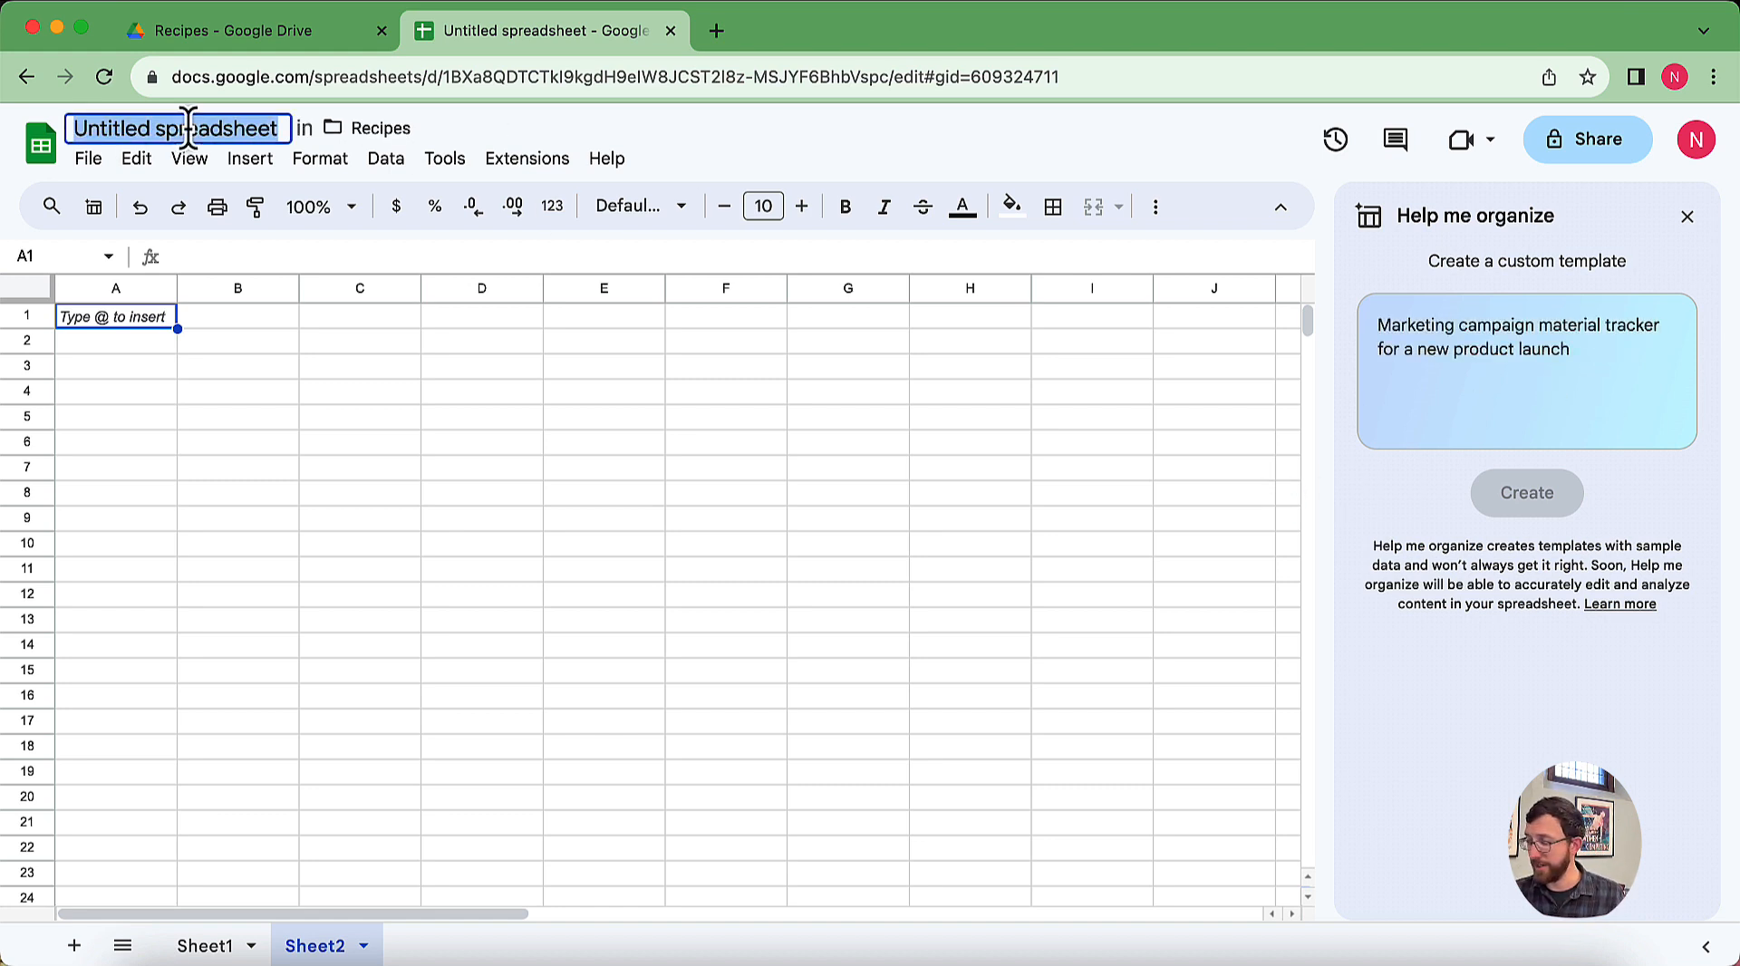
text(Oatmeal Raisin Coo)
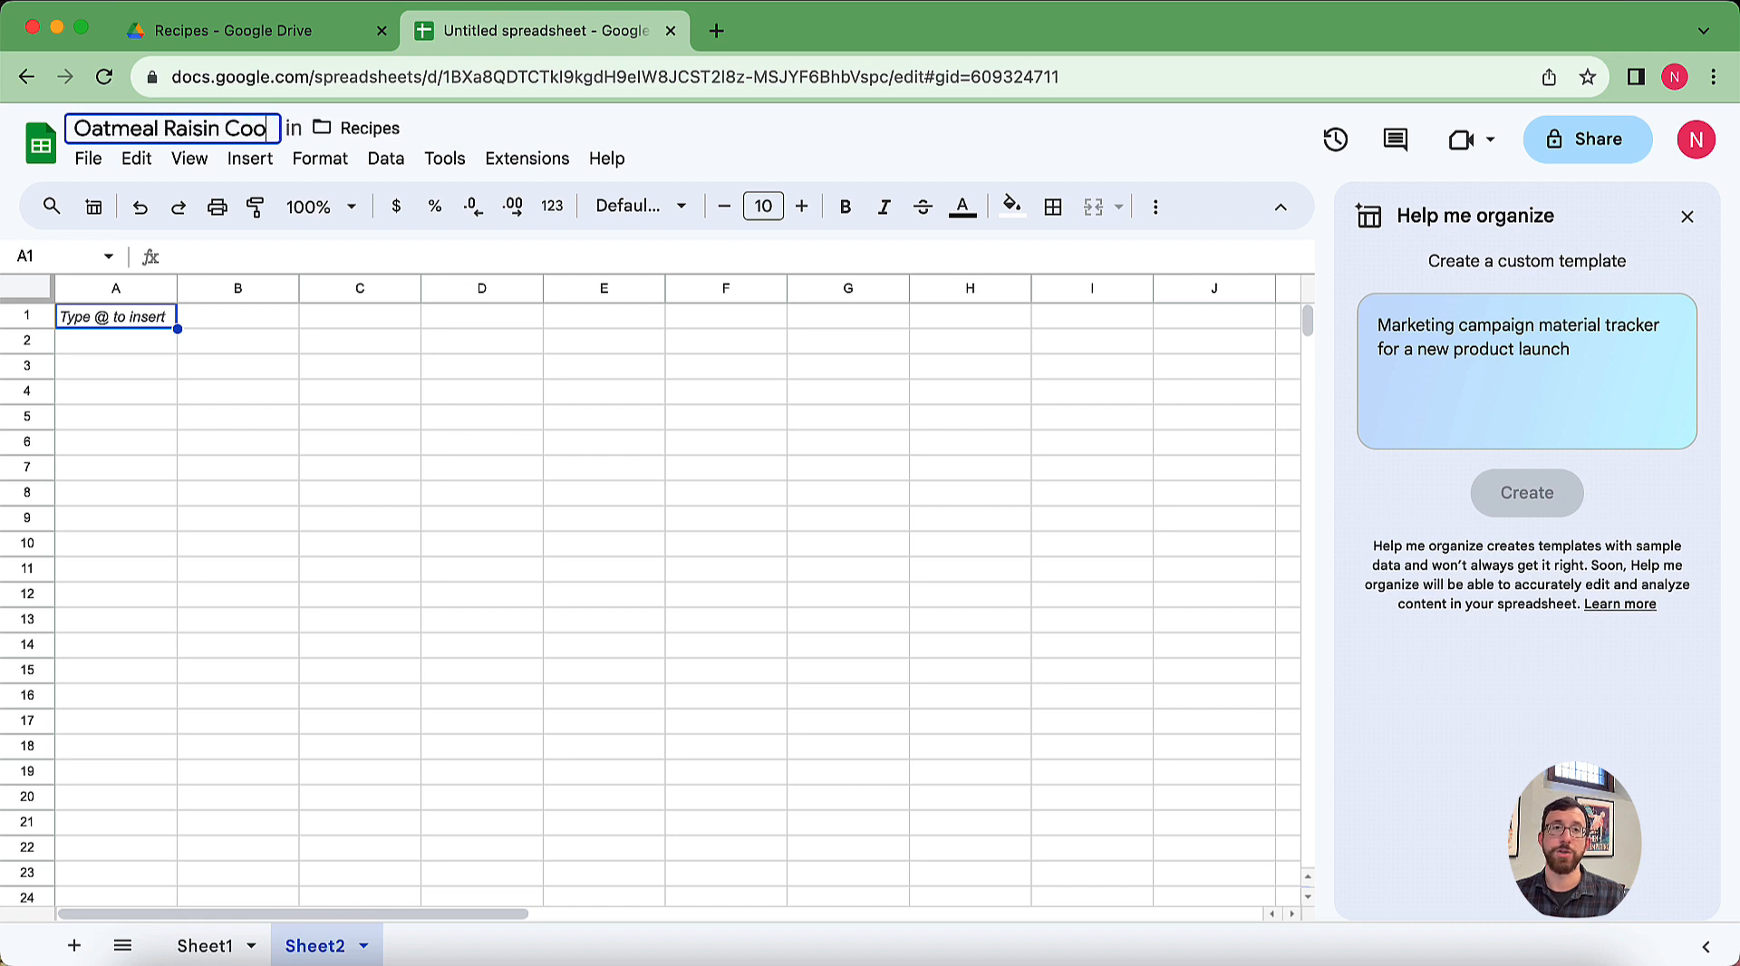
text(kie Takeover)
key(Return)
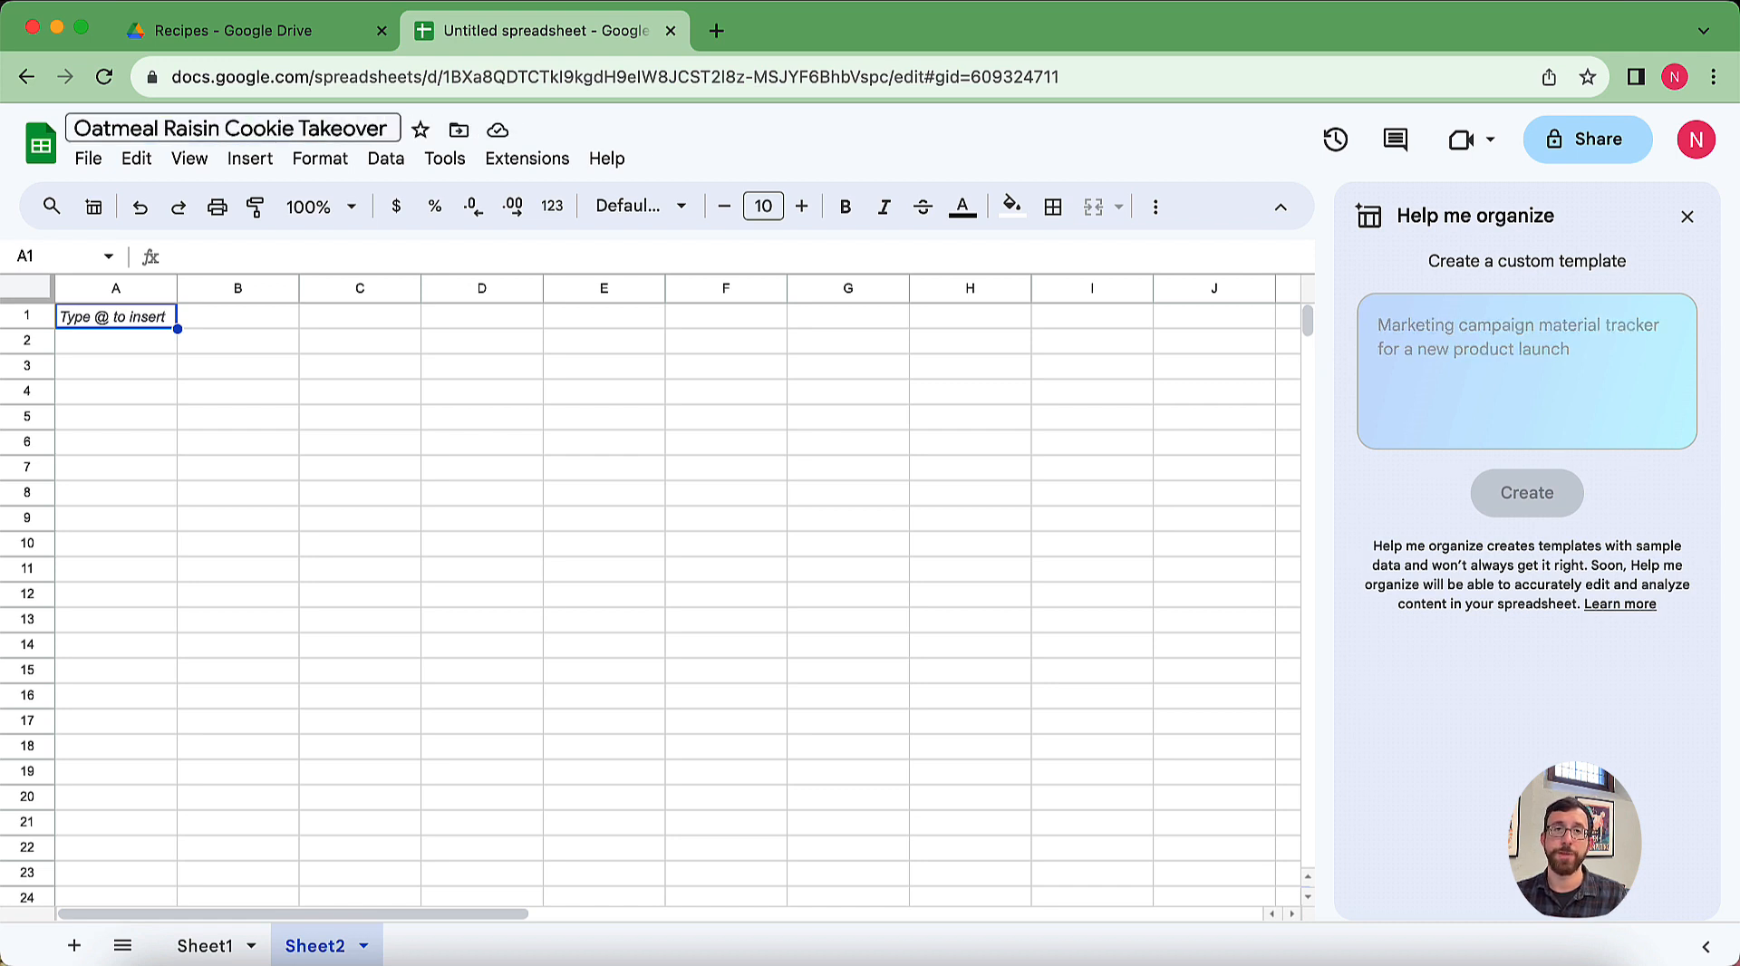
Step: Generate a template on Sheet2 from the prompt "Great cooking bakeoff event plan with specific timeframes and different locations for cooking"
click(1567, 352)
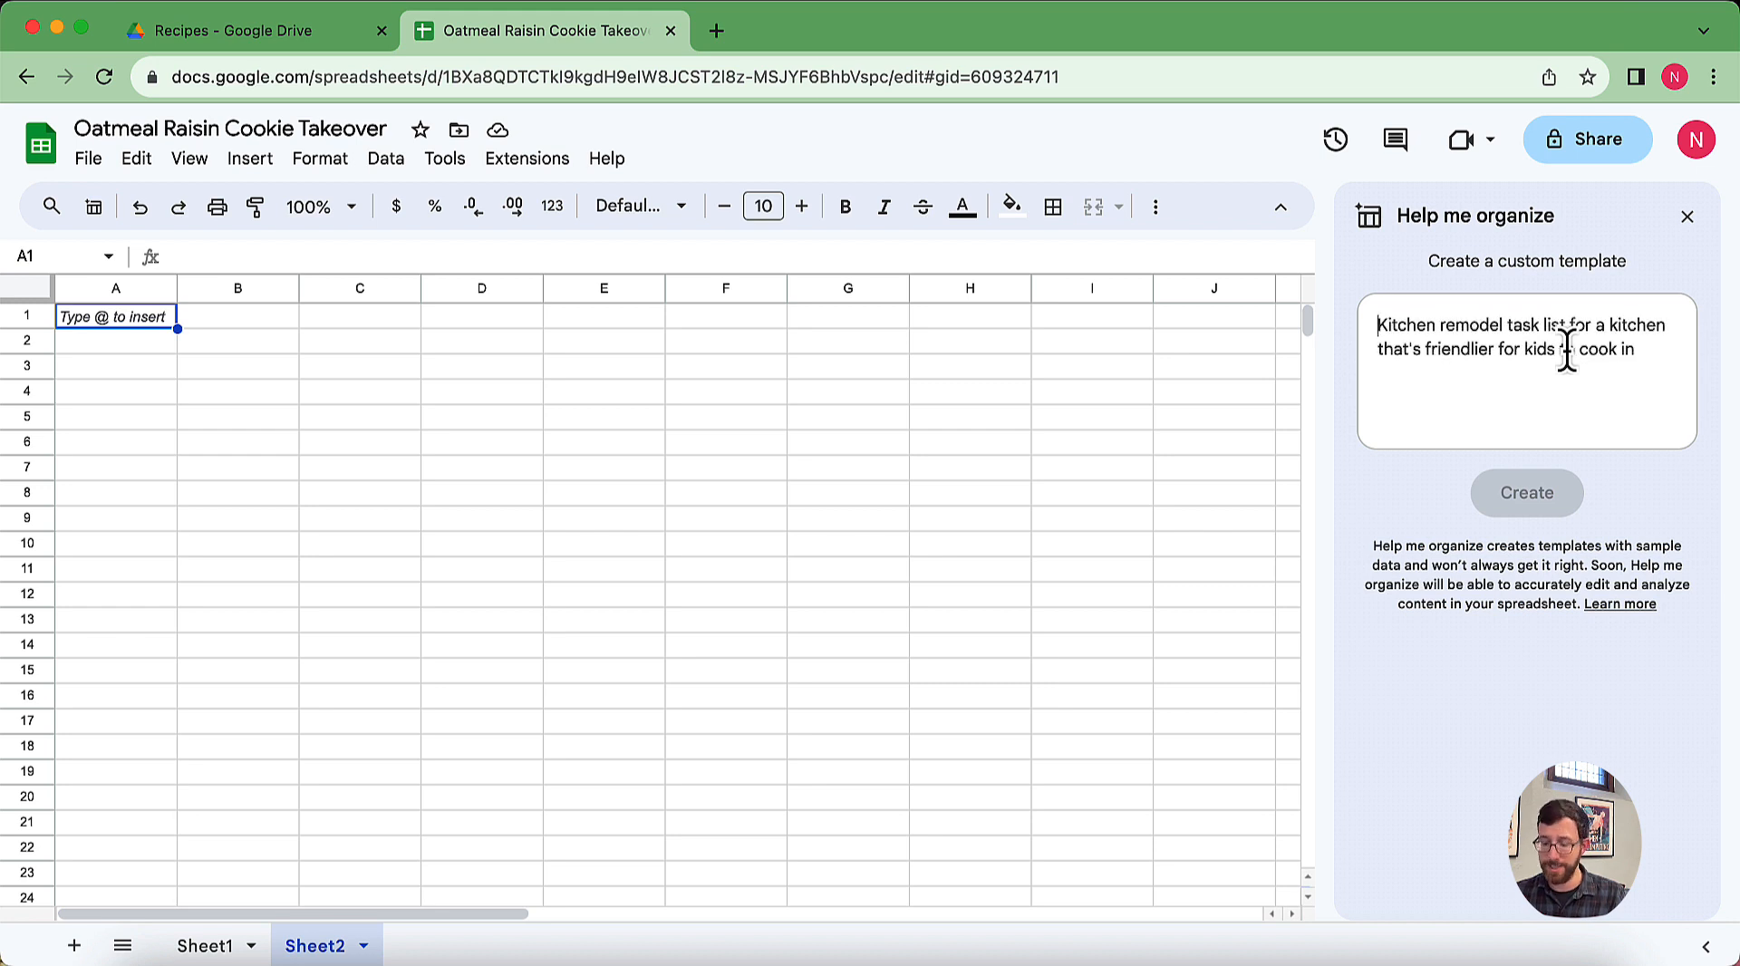
text(Groce)
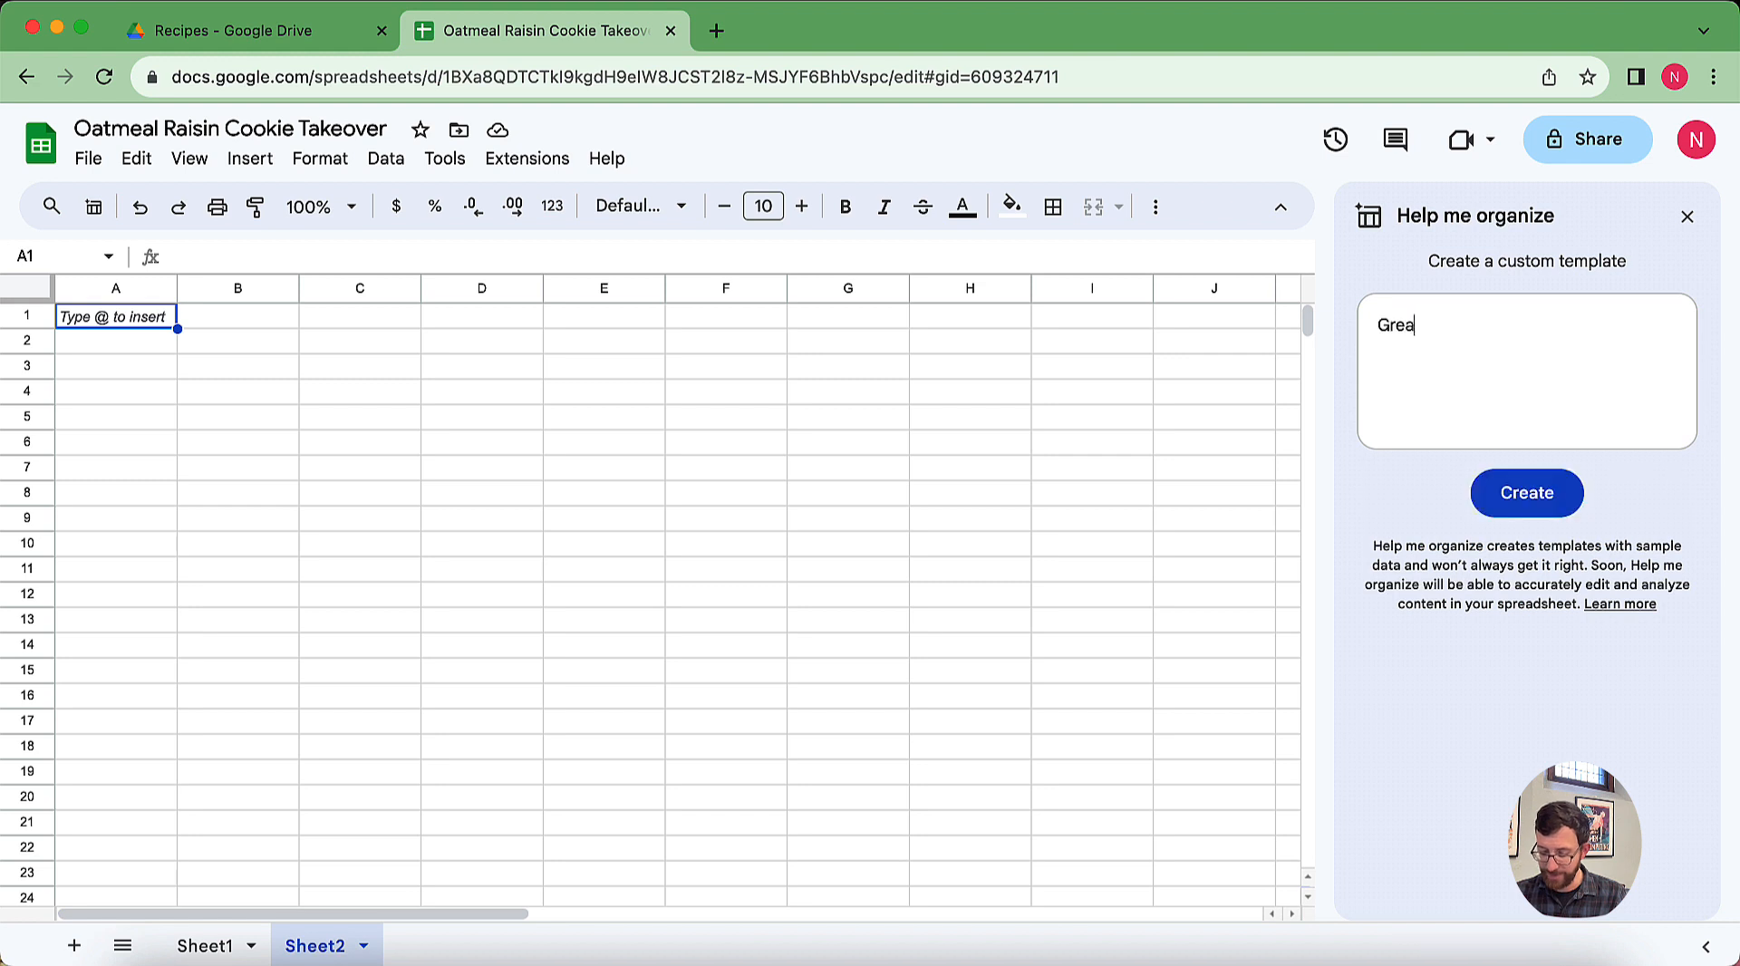
key(ctrl+a)
key(BackSpace)
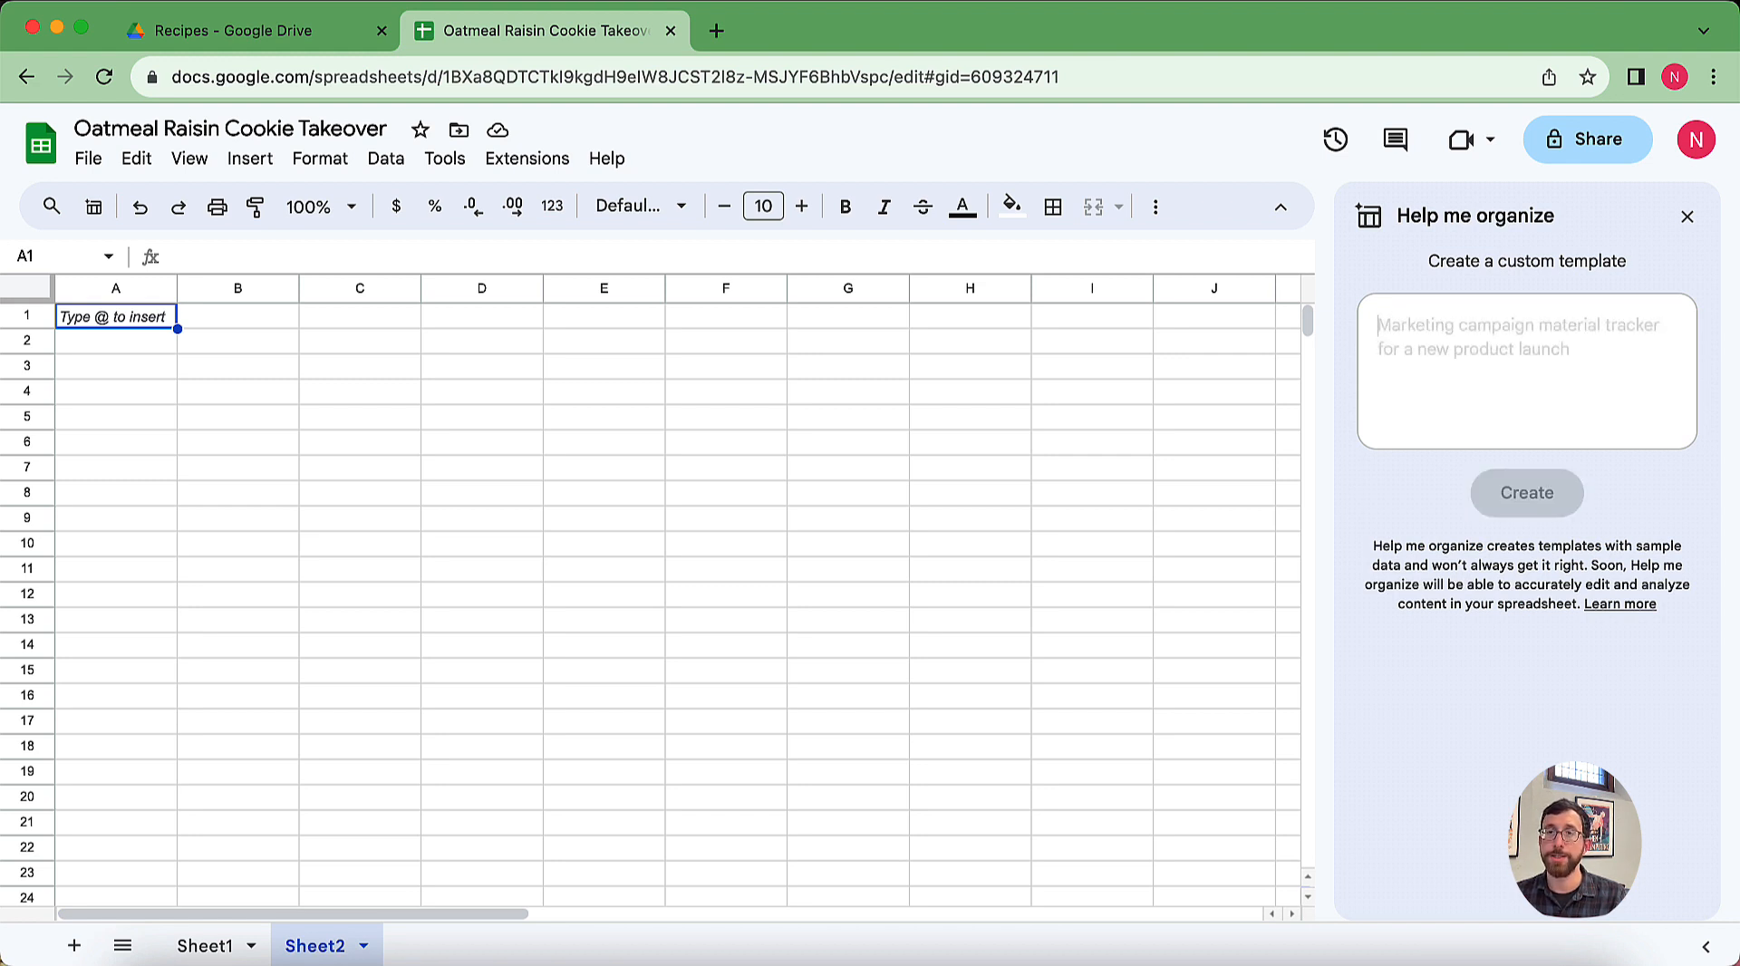
text(Great cooking bakeo)
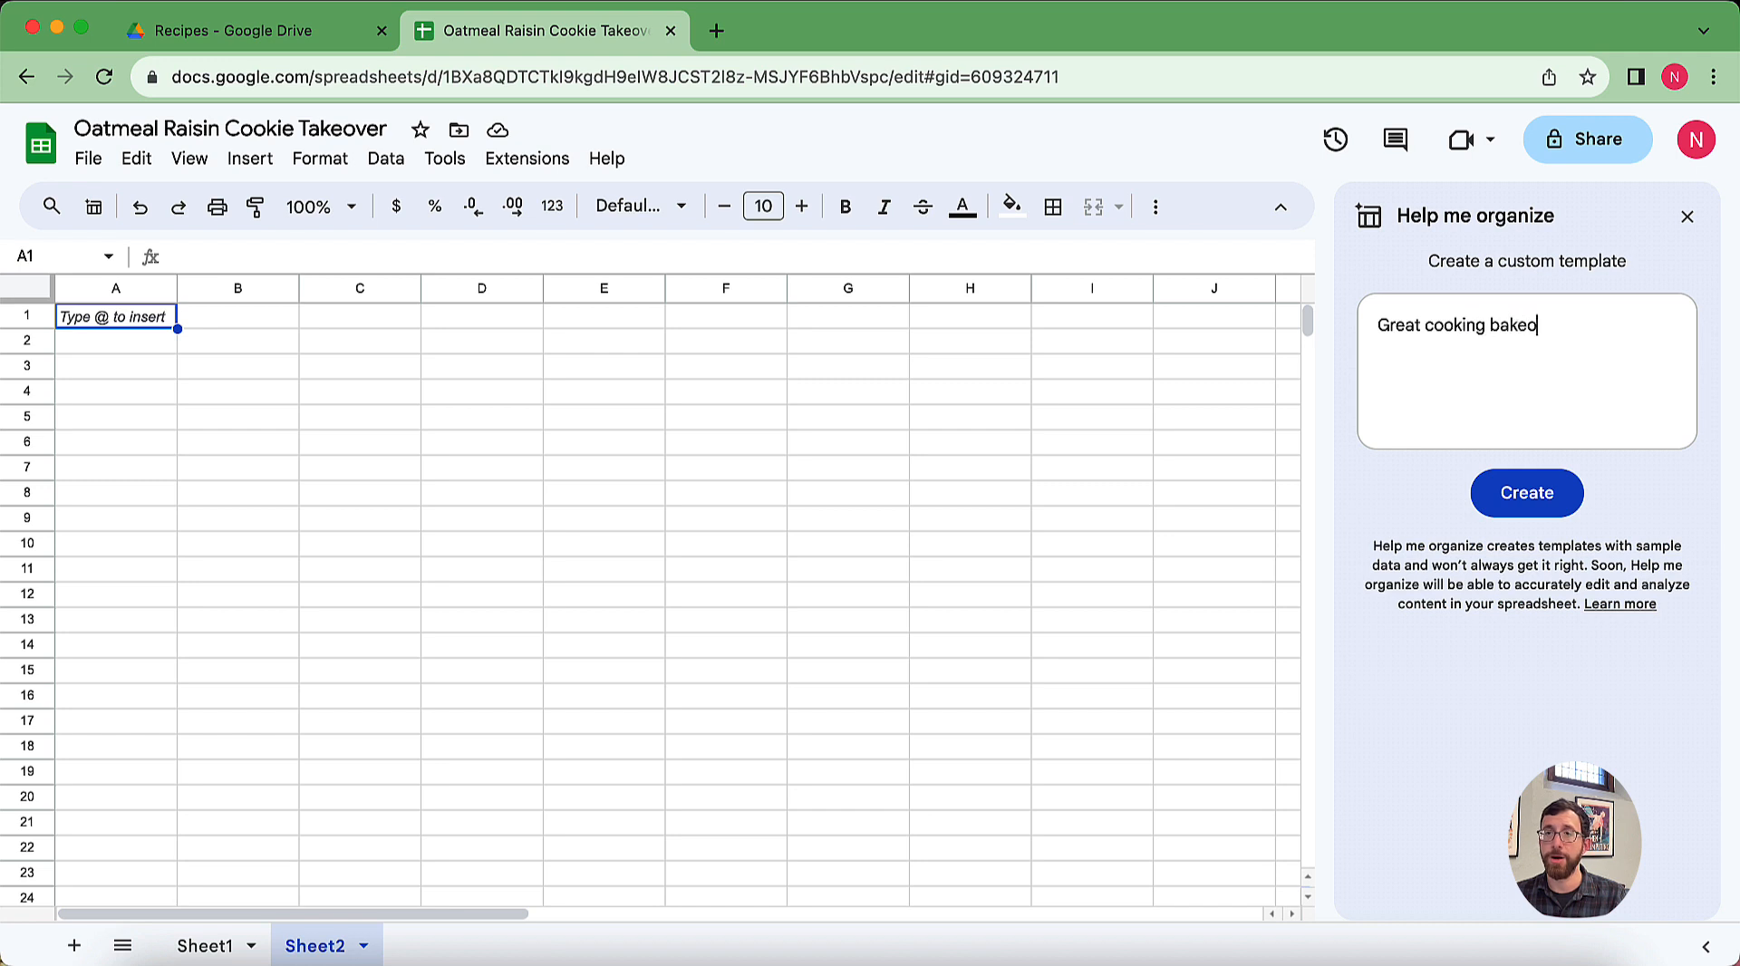
text(ff event plan with)
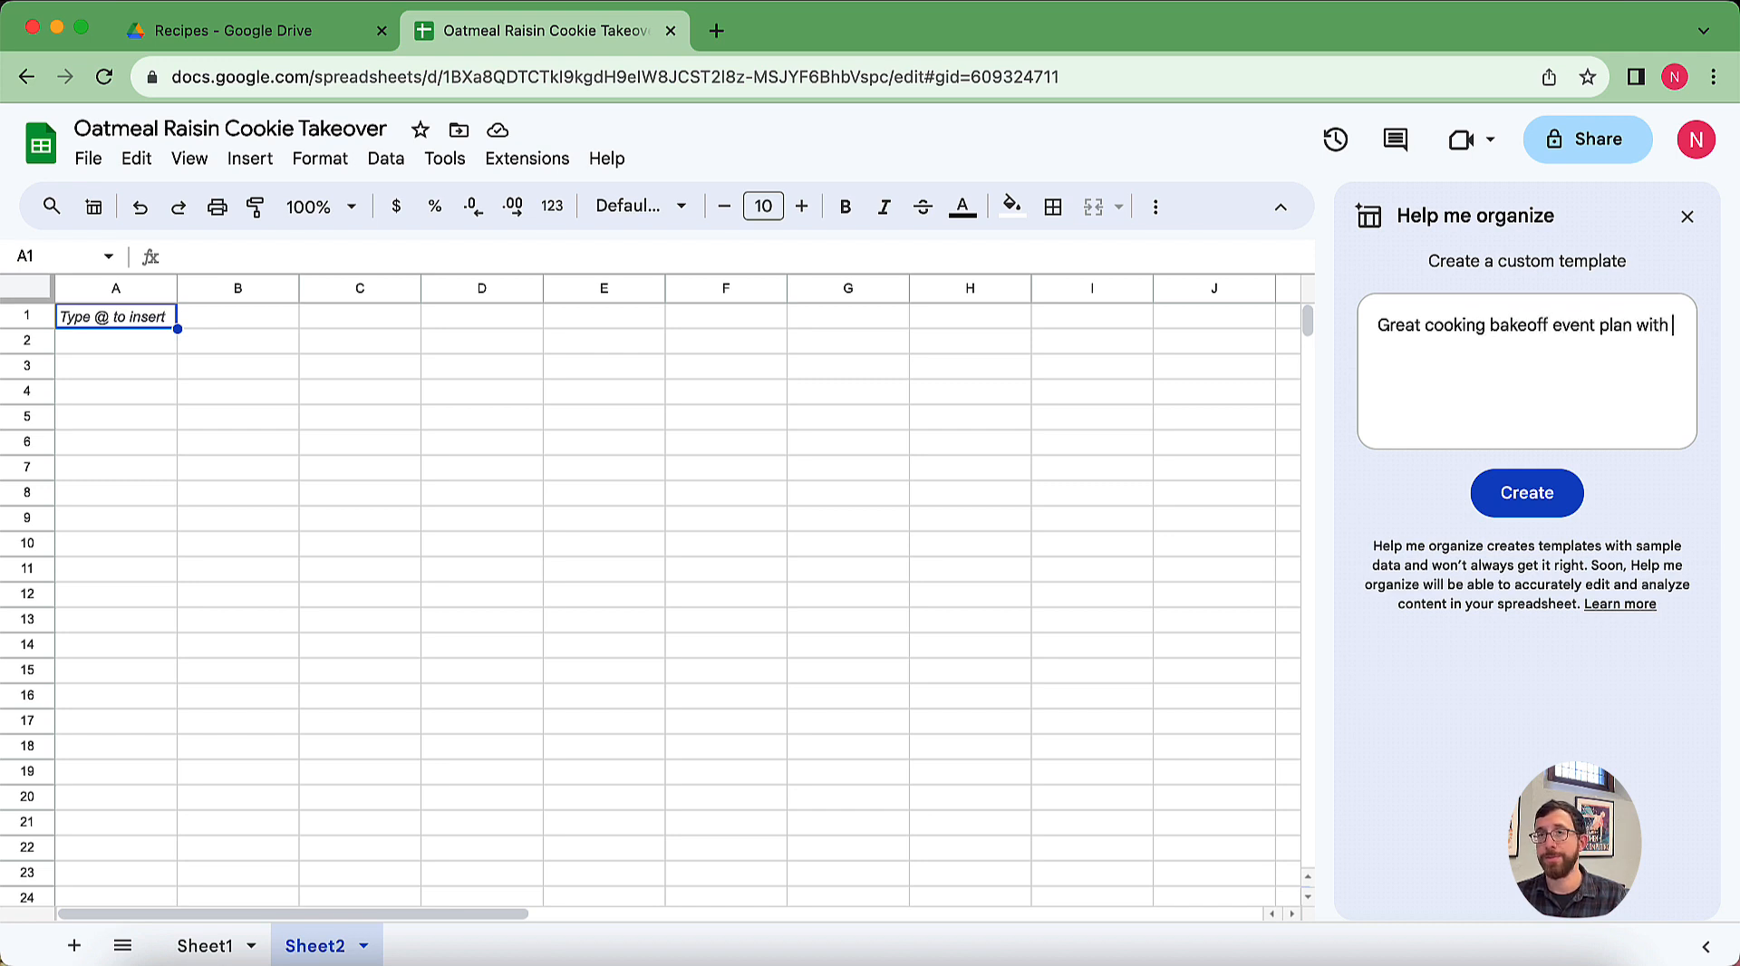
text( specific)
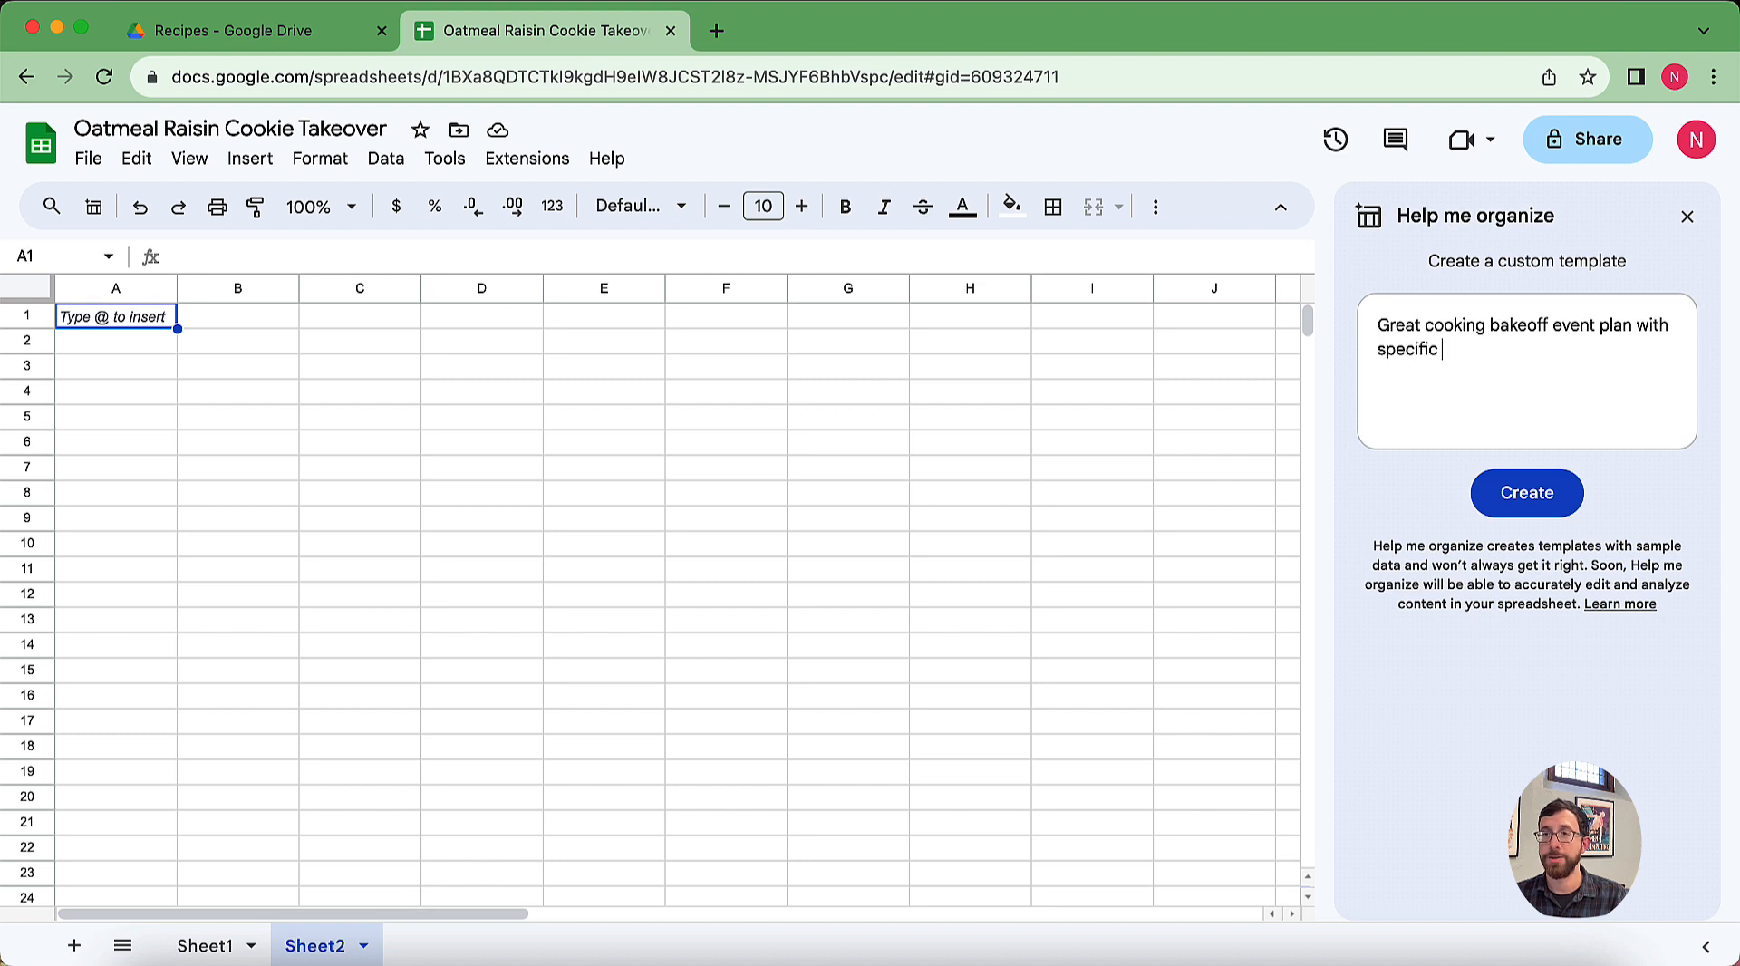
text( time)
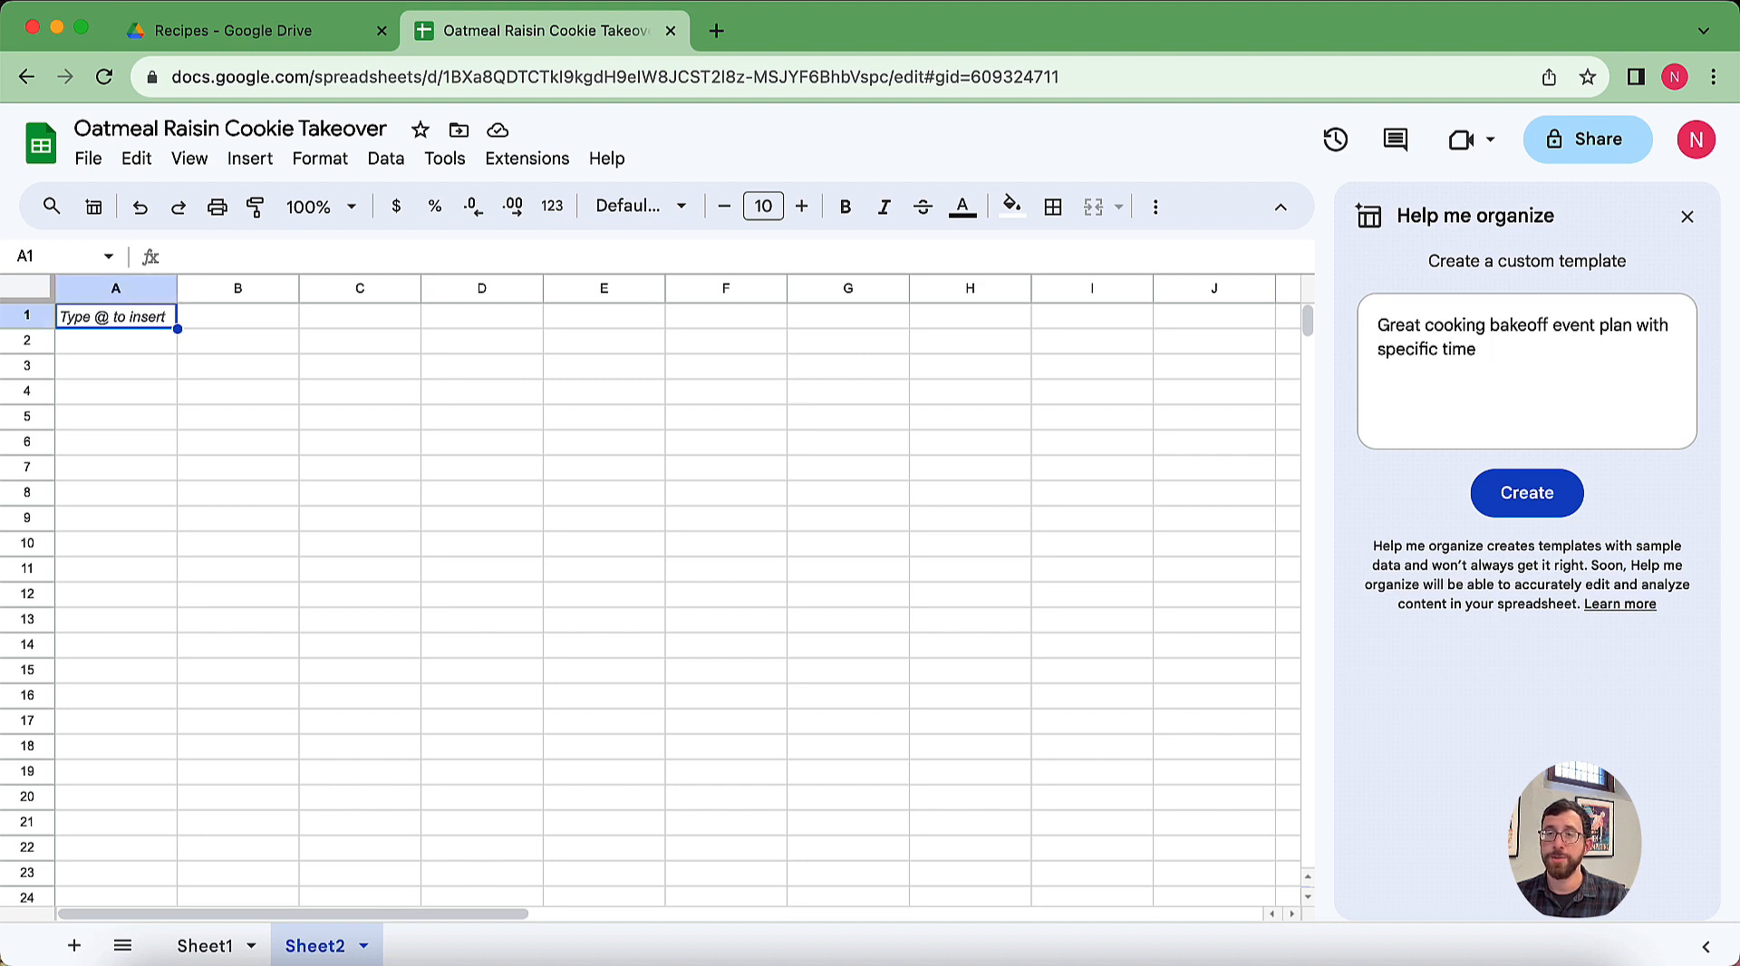
text(frames and l)
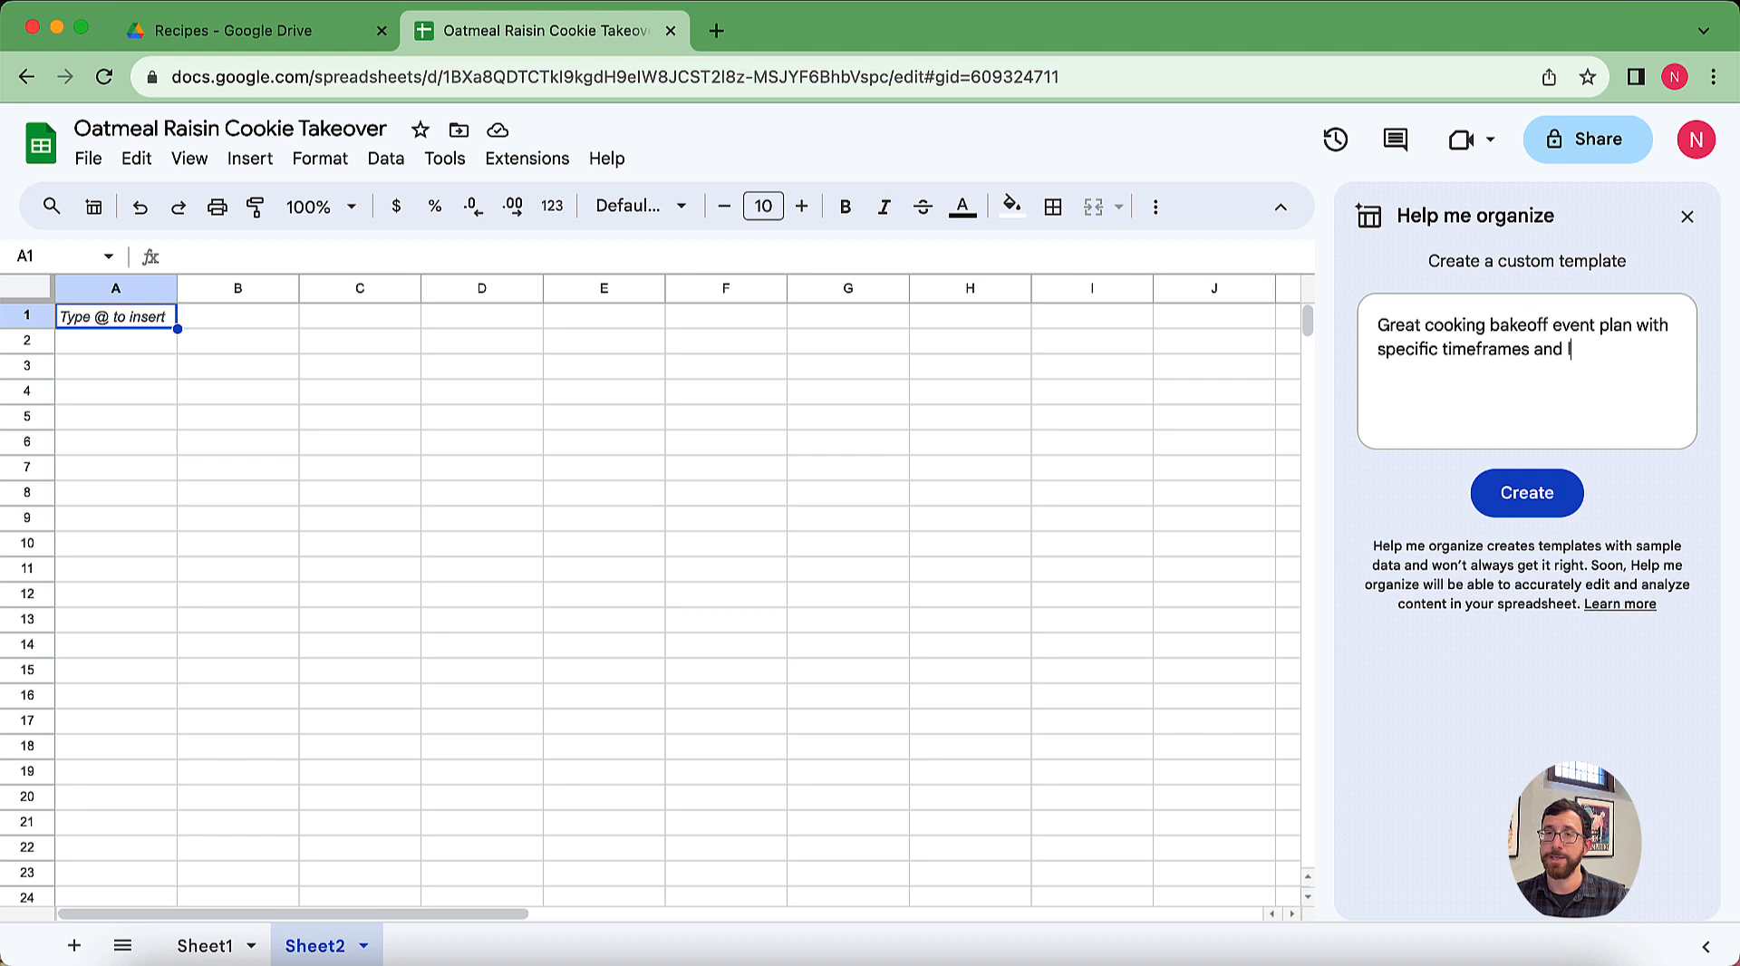
key(BackSpace)
text(different locatio)
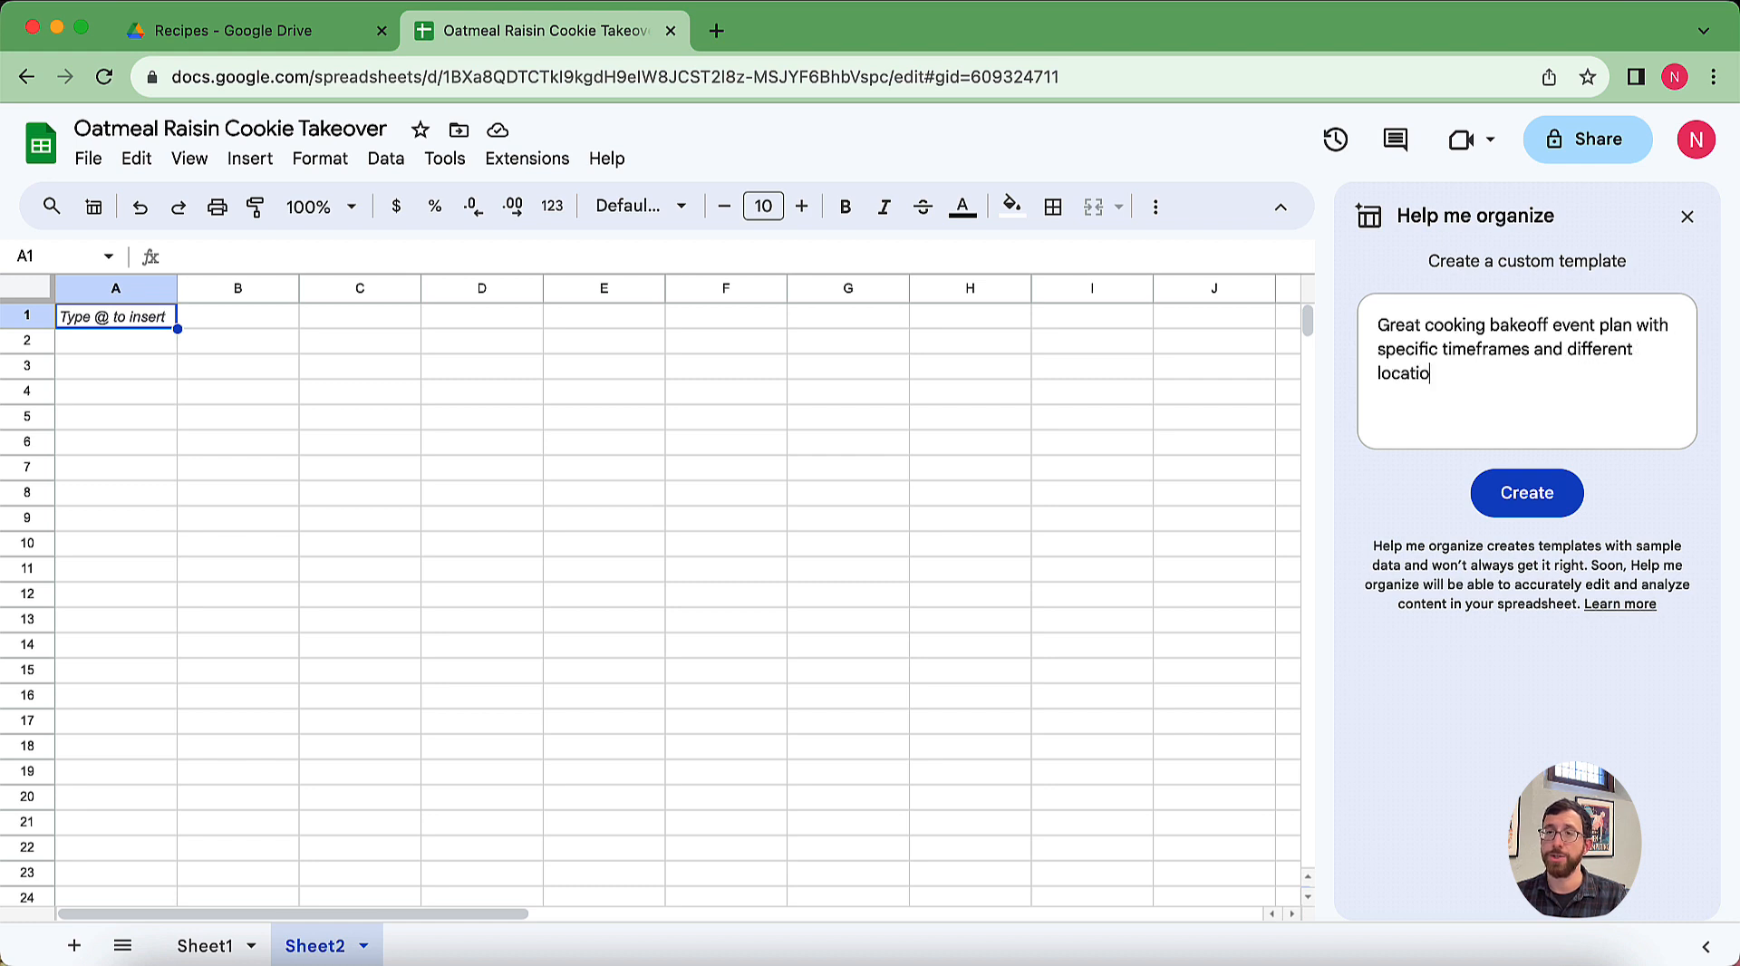
text(ns for)
text( cooking)
key(Return)
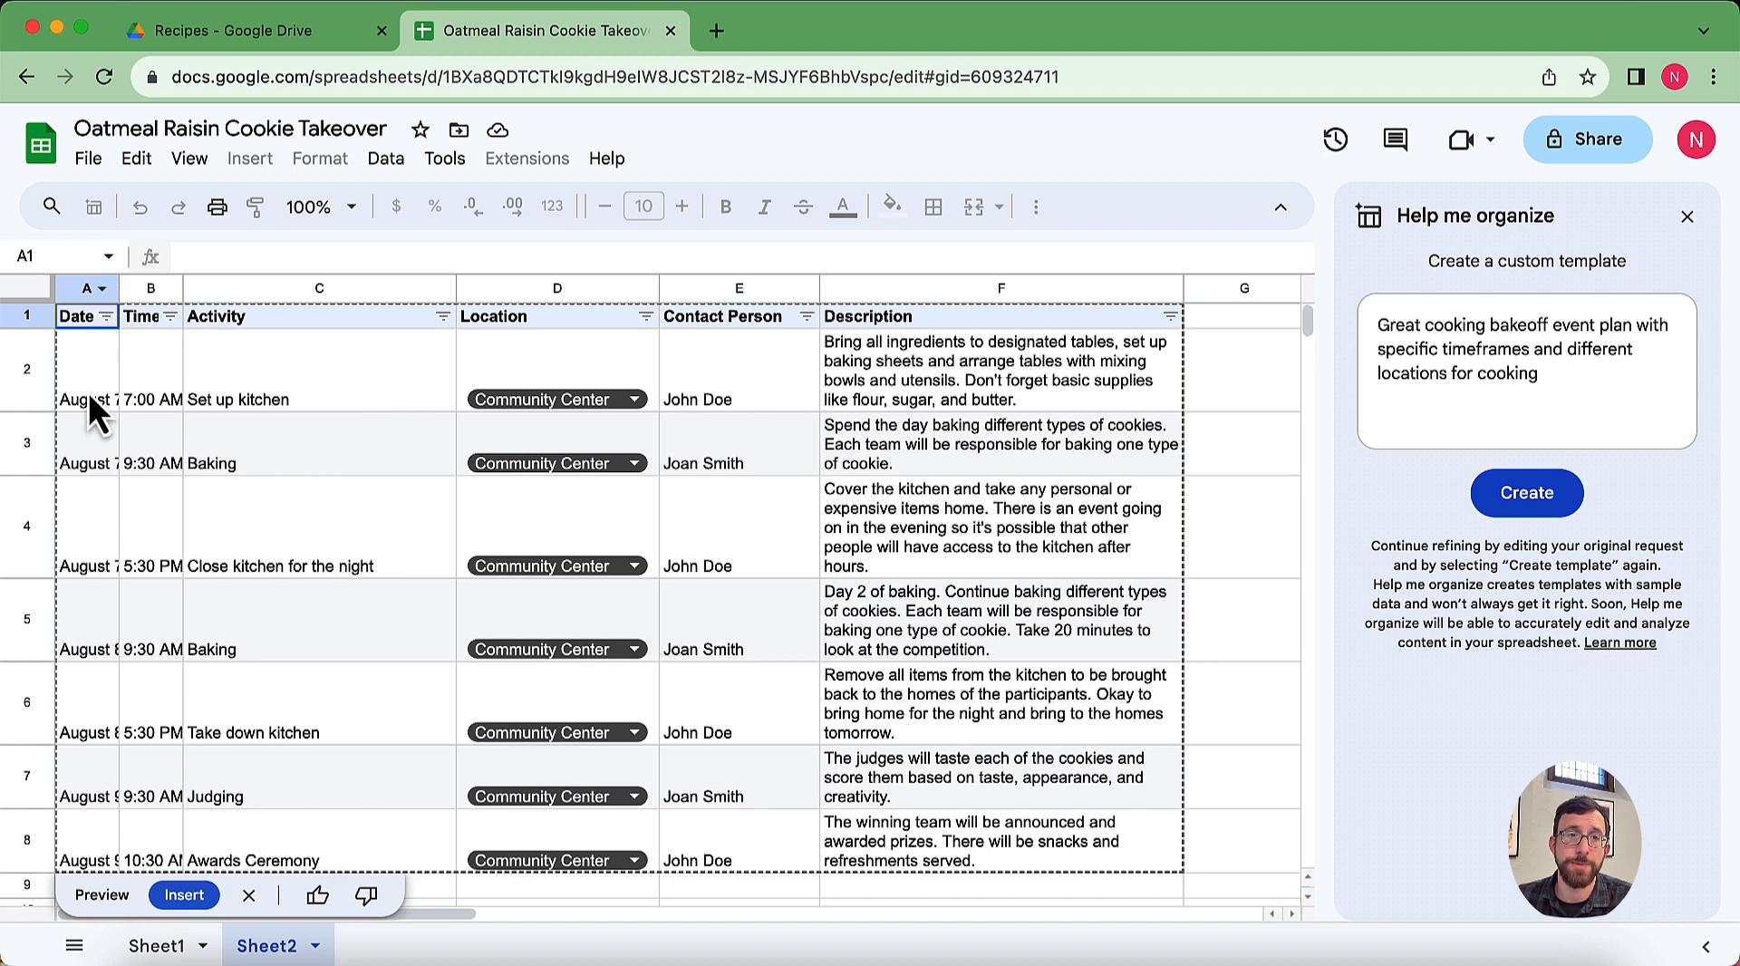
Step: Insert the previewed bakeoff event plan template into Sheet2
mouse_move(116, 296)
mouse_down()
mouse_move(138, 295)
mouse_move(120, 302)
mouse_up()
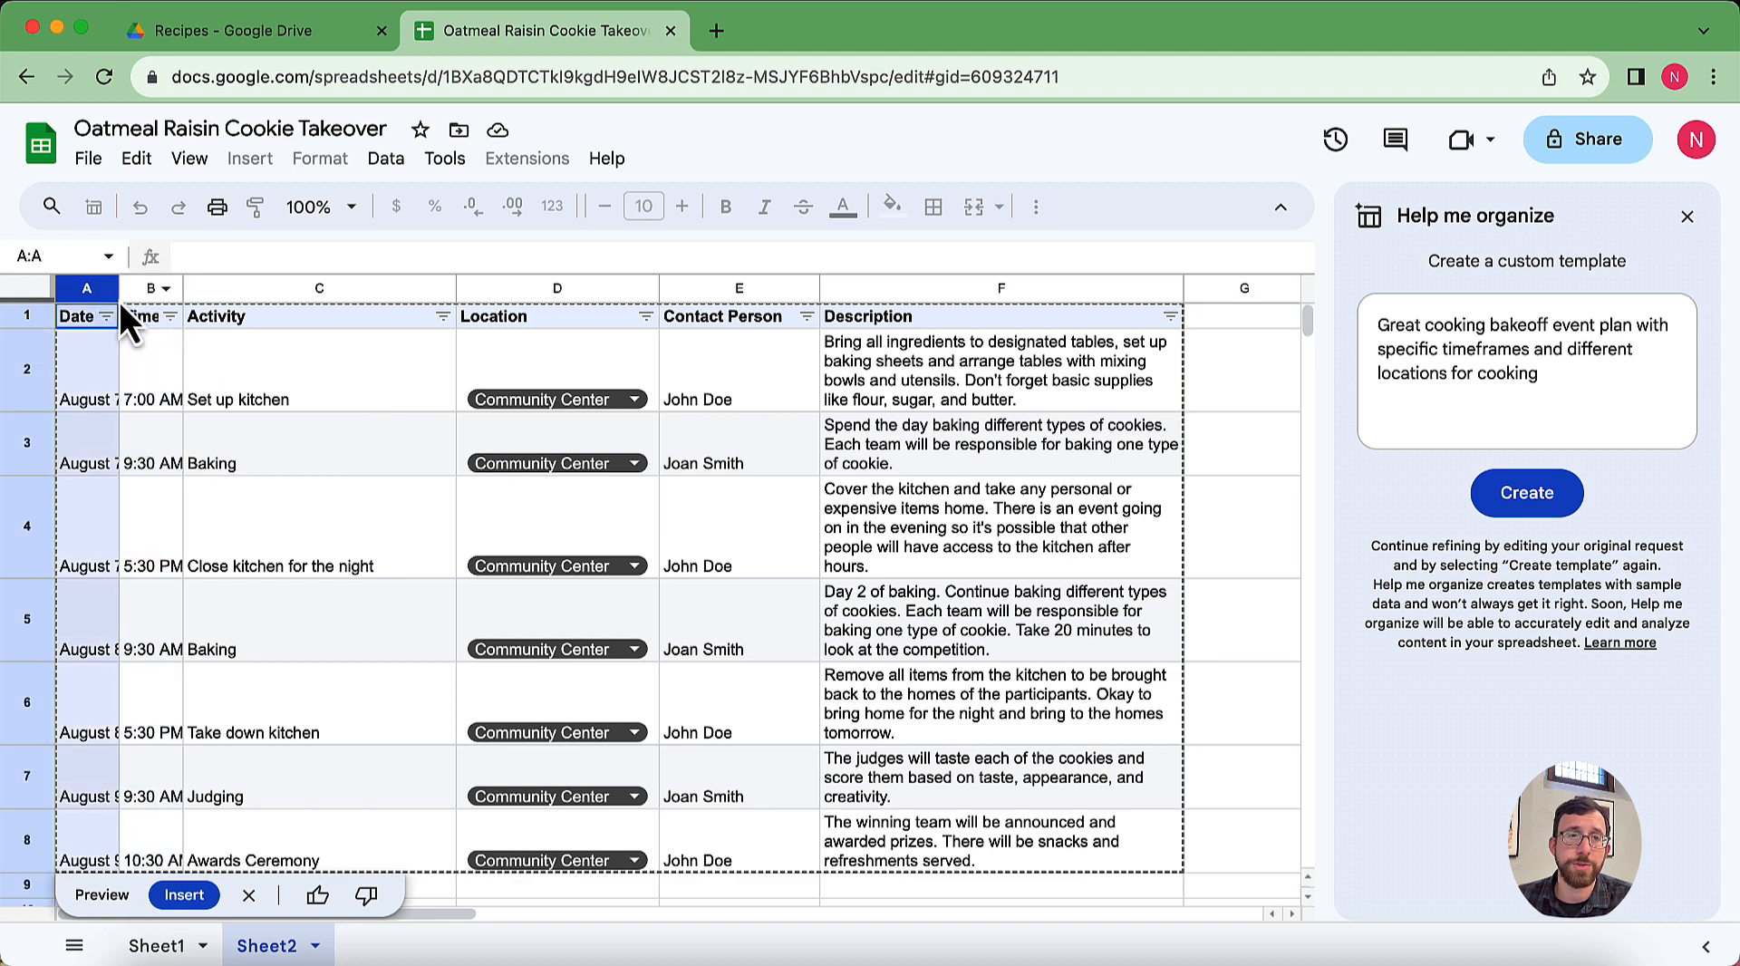
click(1050, 460)
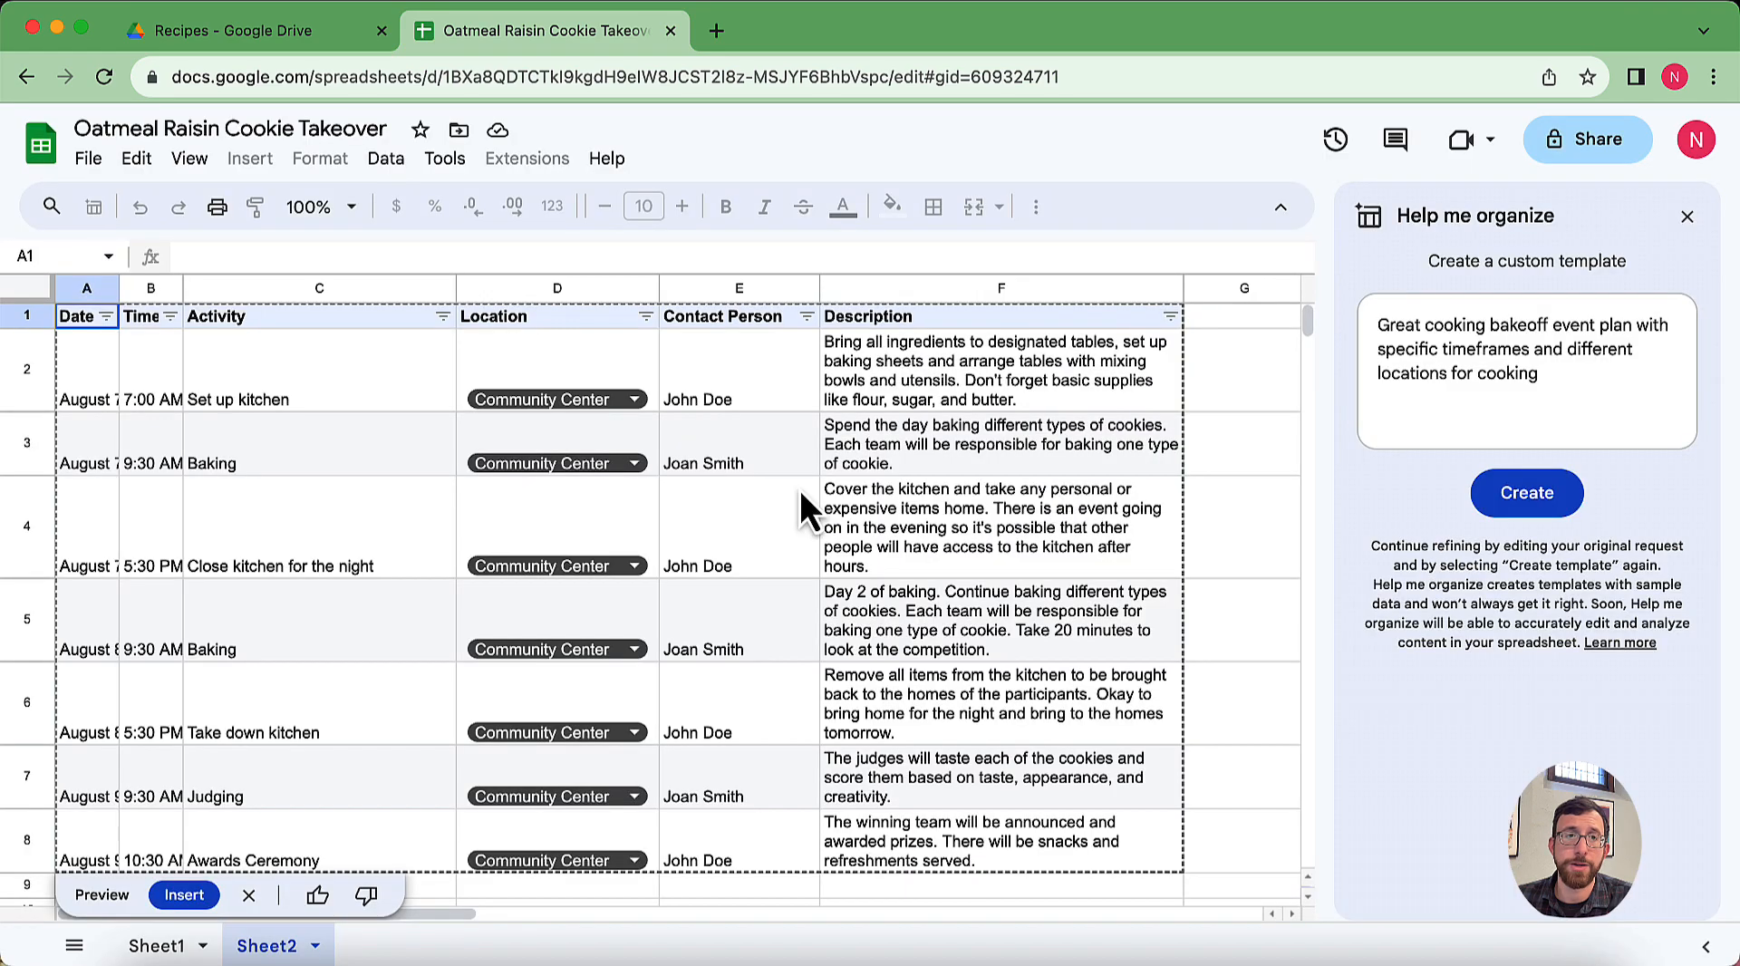
click(344, 396)
click(1048, 461)
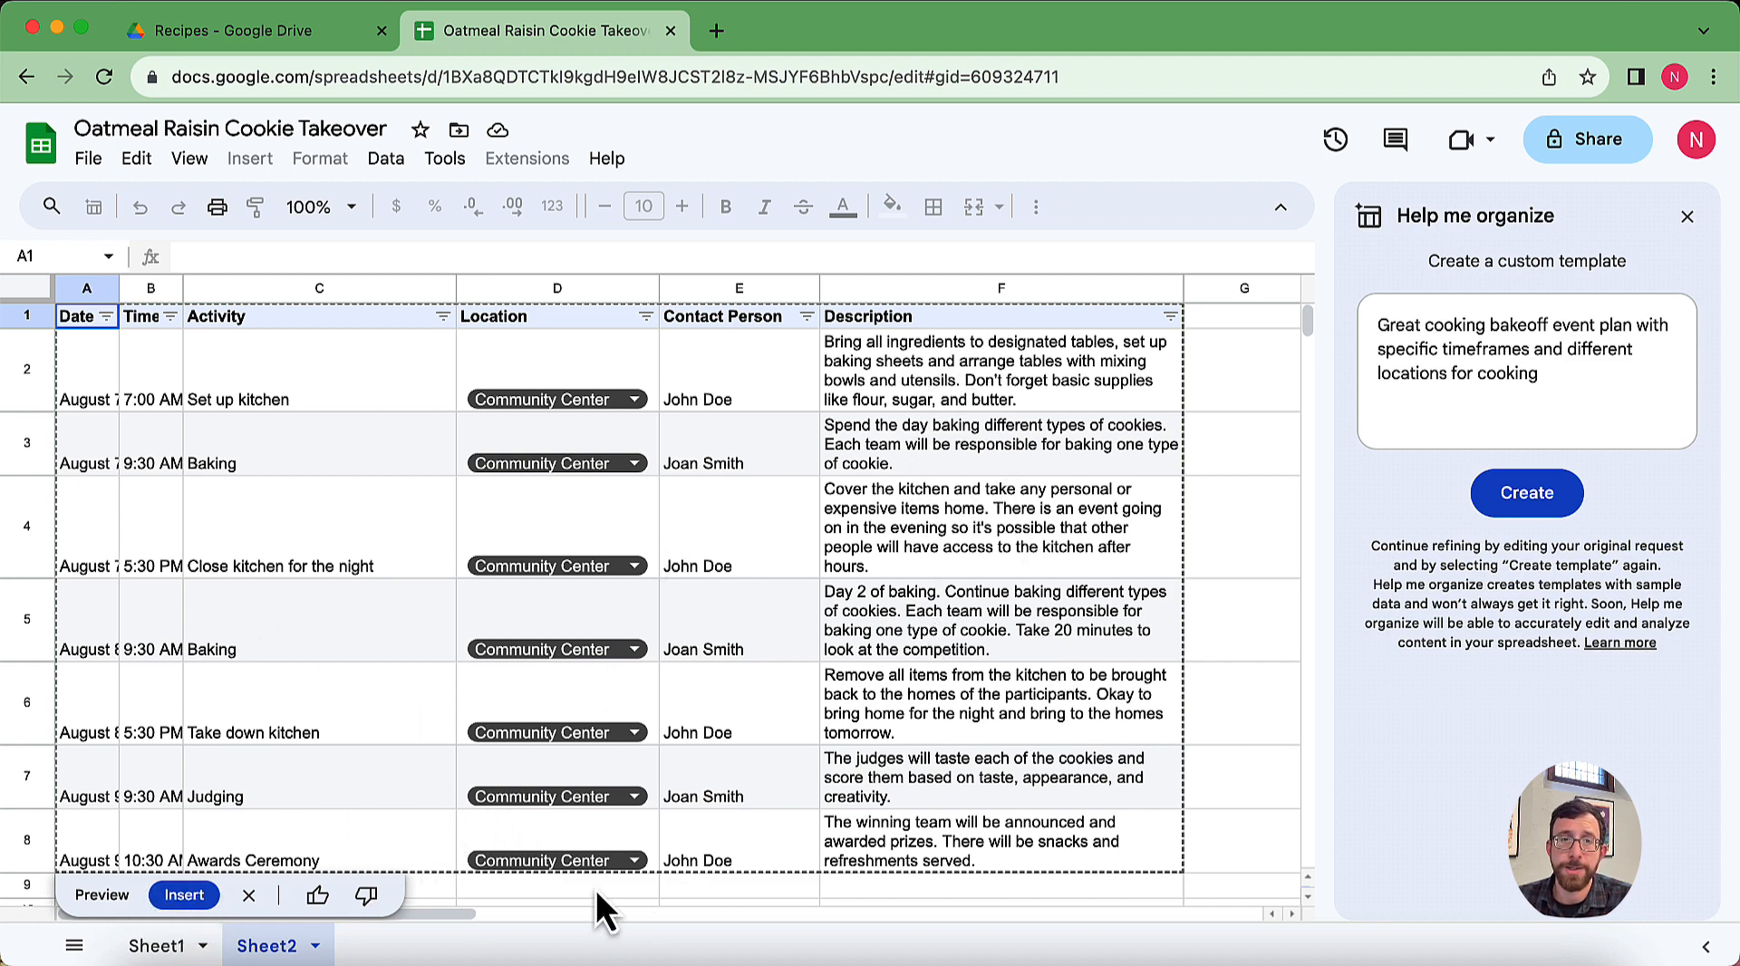
click(186, 897)
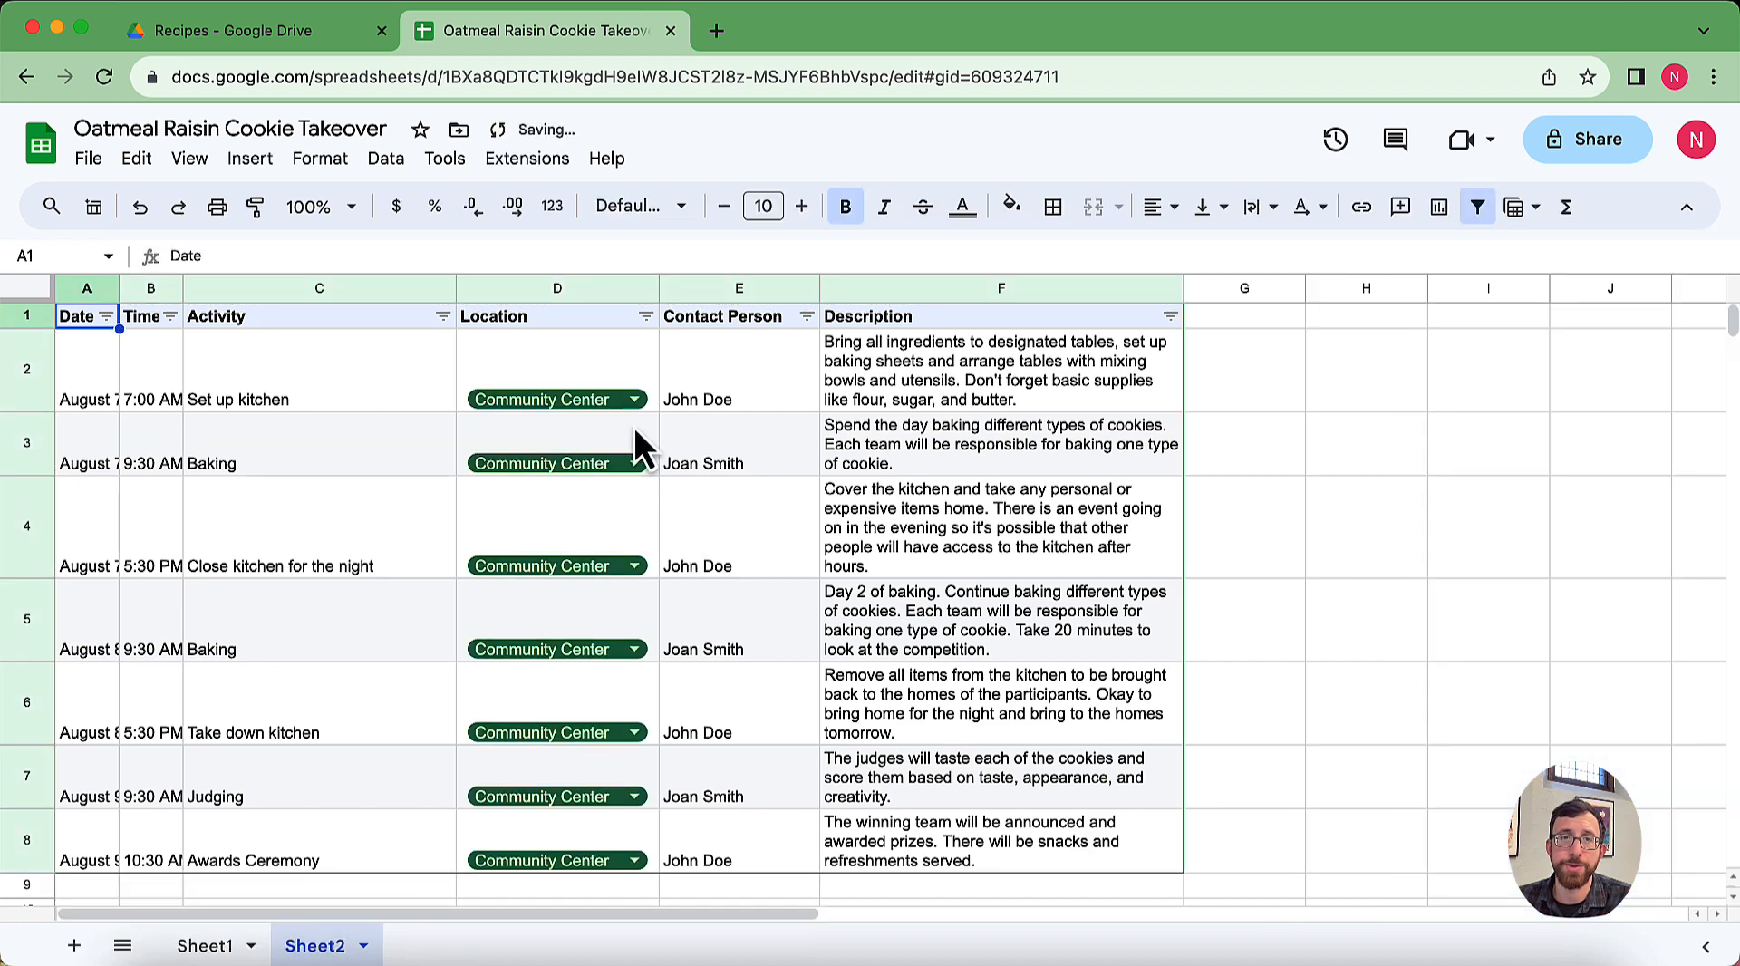
Step: Examine the Location dropdown in the "Set up kitchen" row and its data validation rule without editing it
click(635, 400)
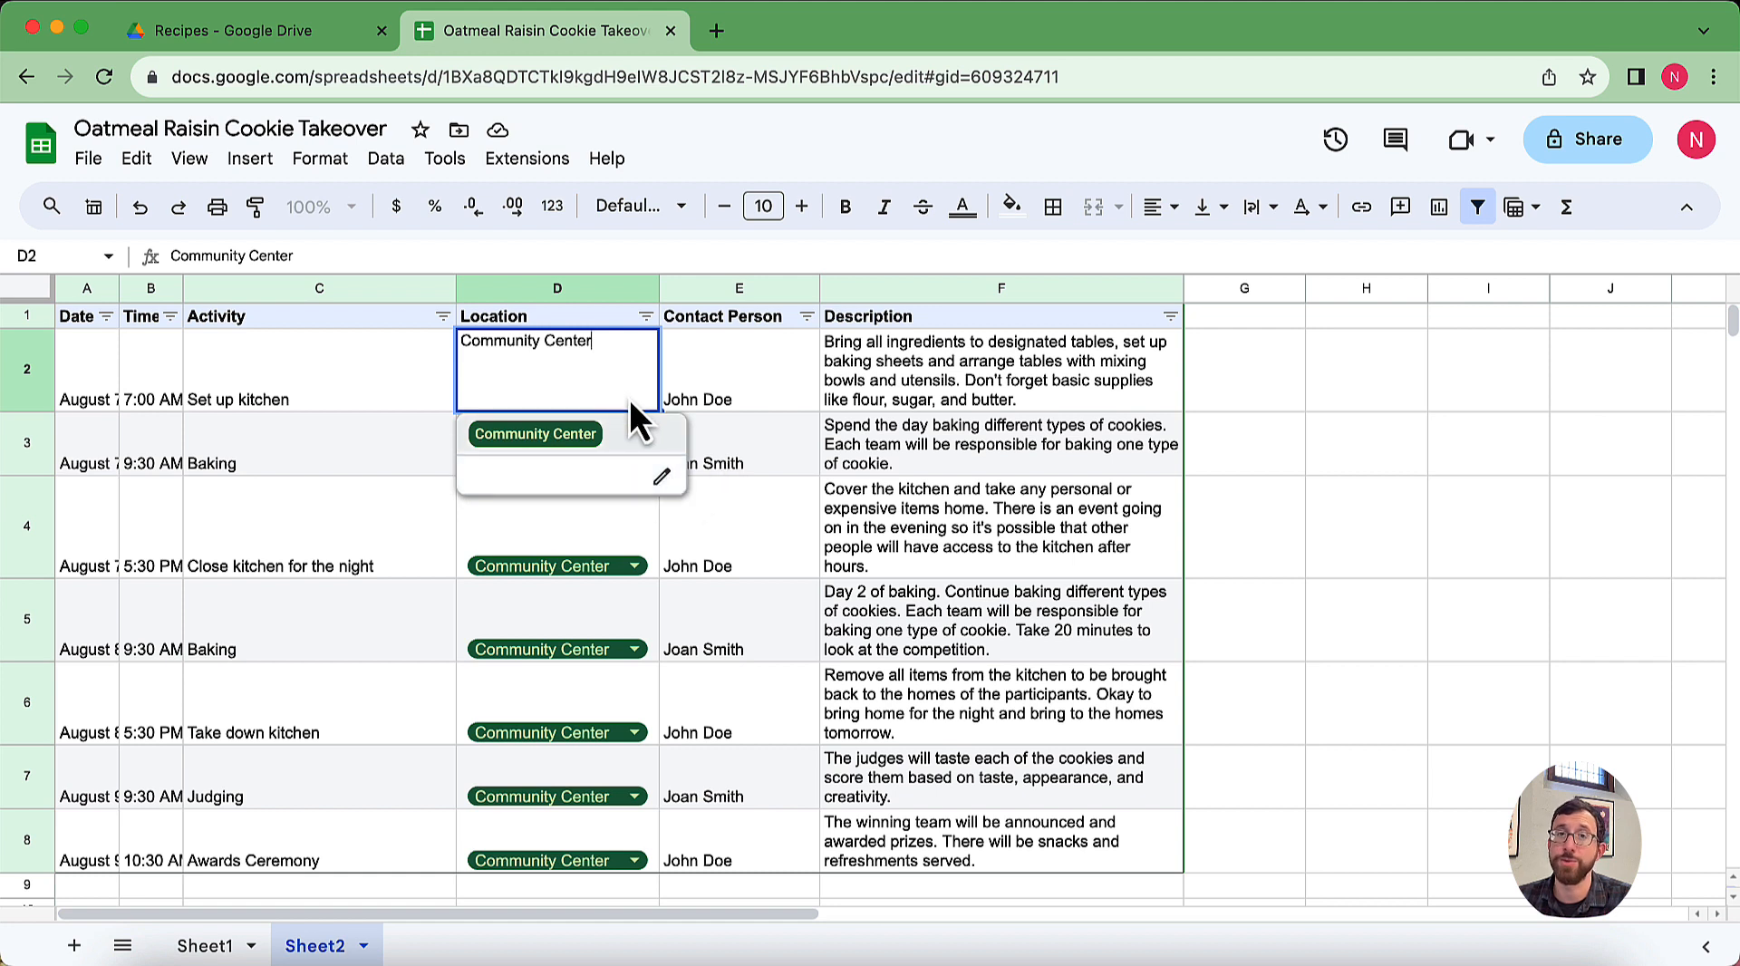
click(749, 390)
click(606, 393)
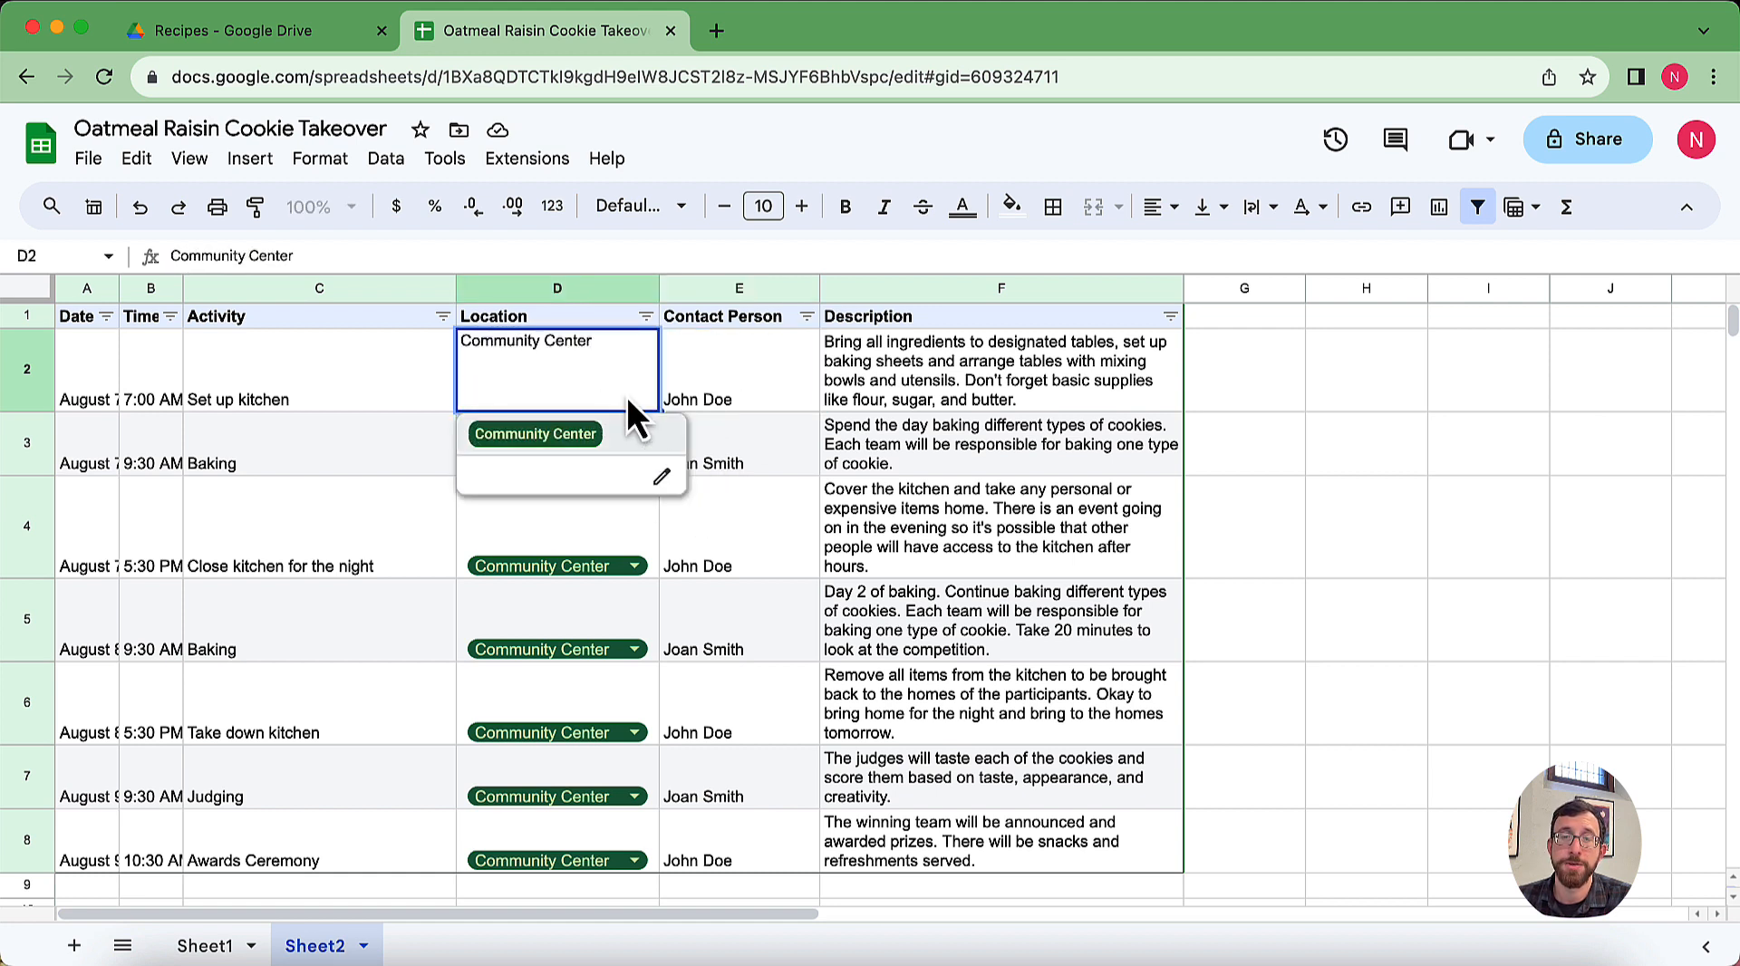
click(658, 481)
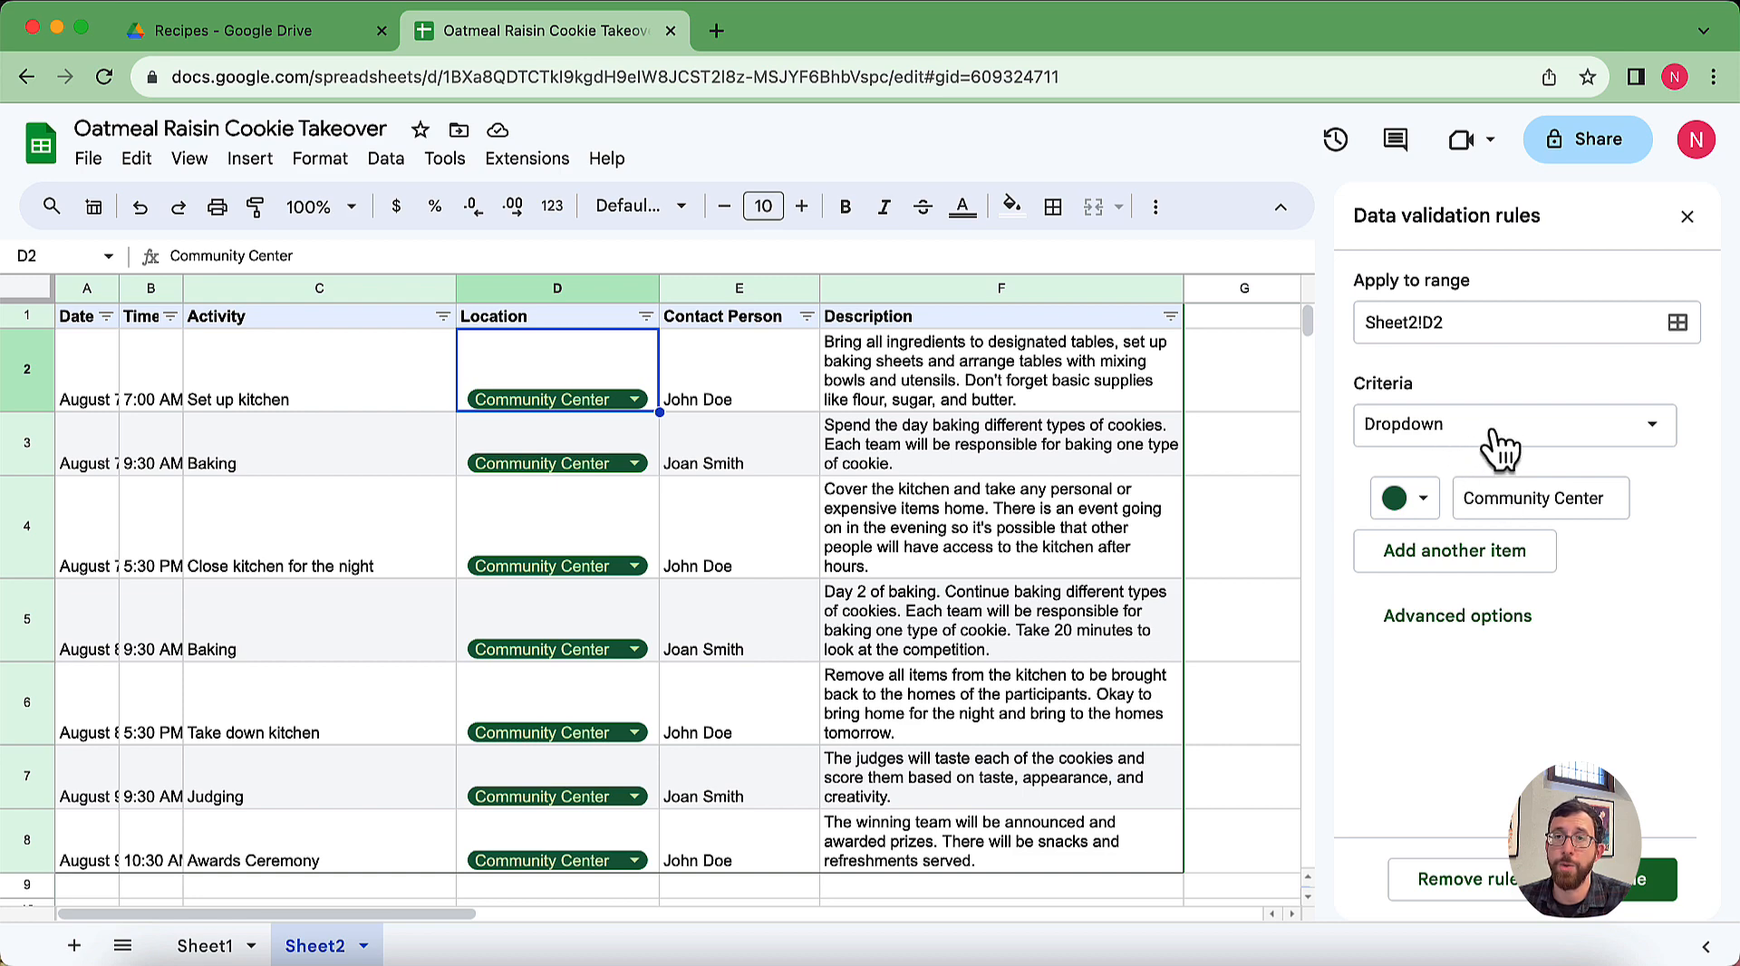
click(1686, 217)
click(1395, 625)
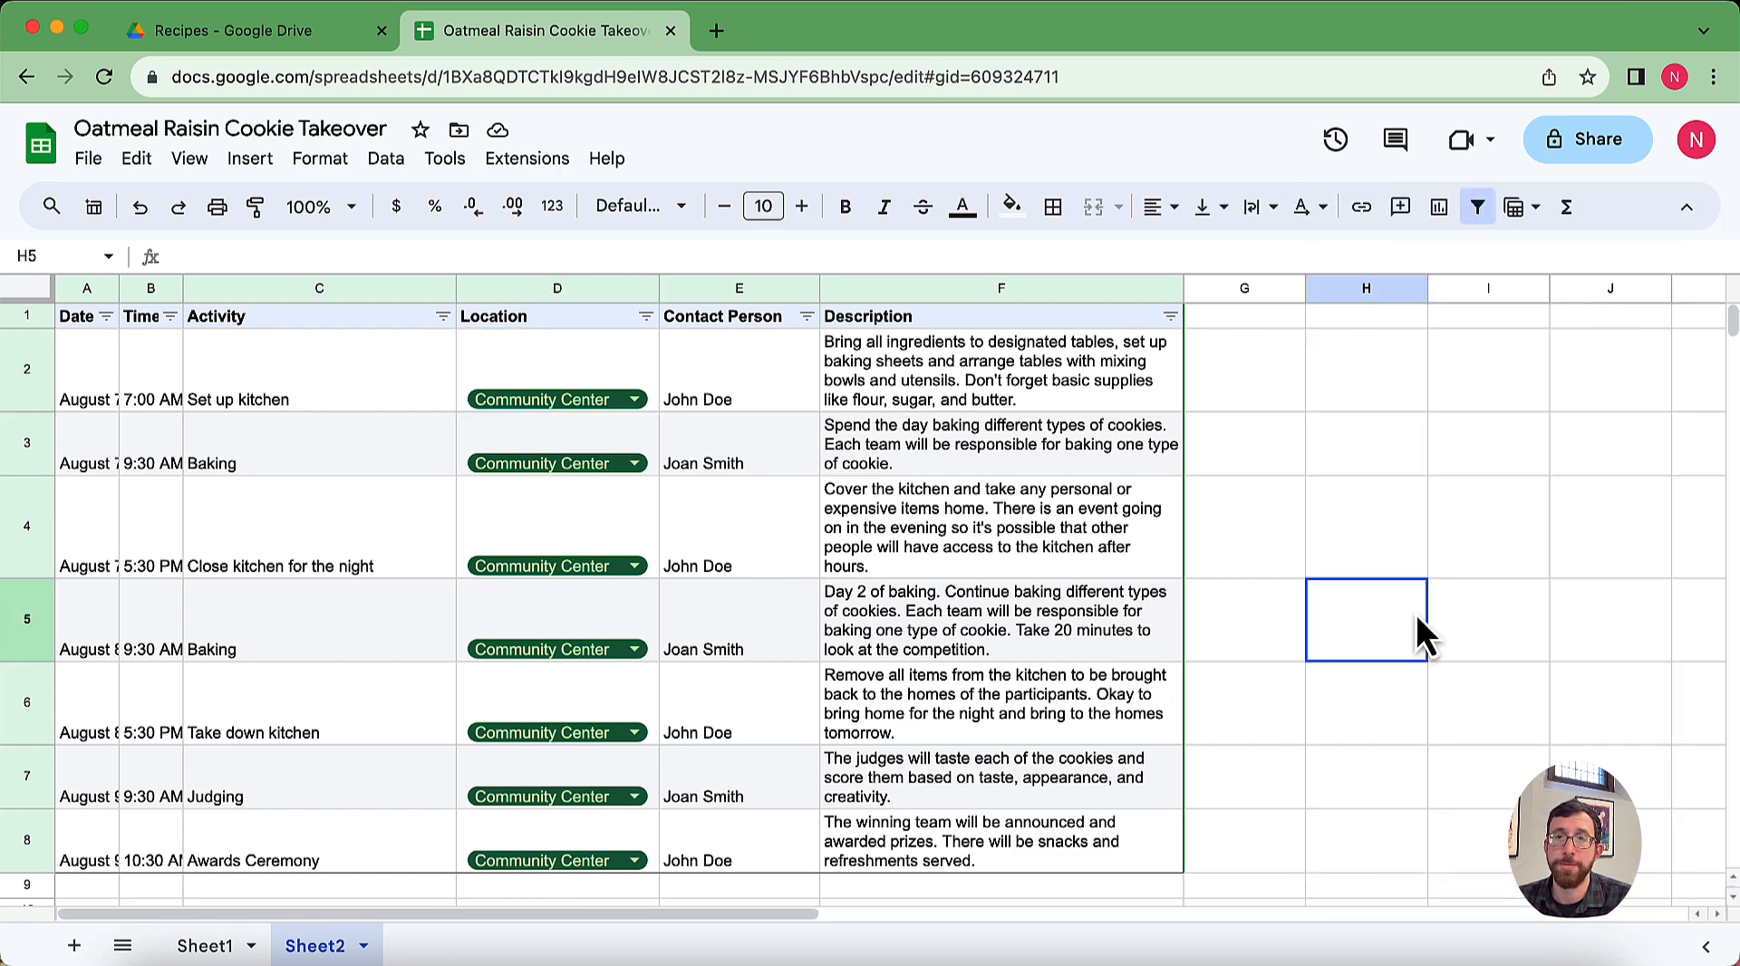
click(1502, 451)
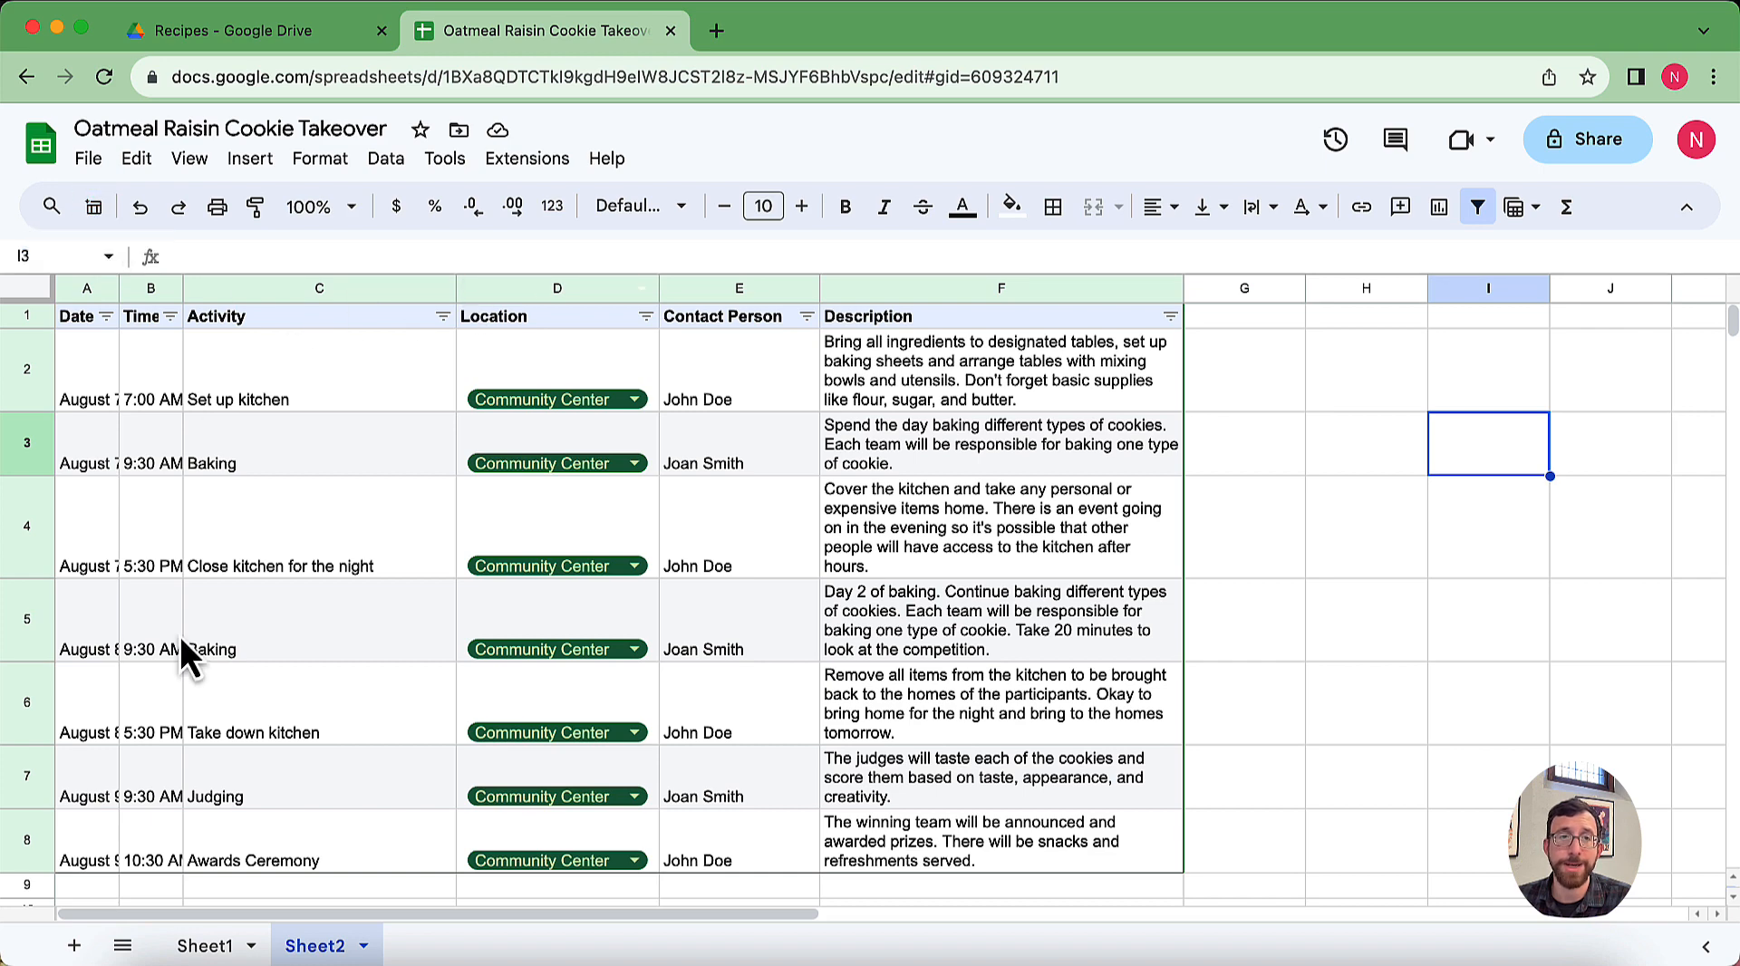
Step: Open Help me organize and start the prompt "Create a shopping list for a cookie baking party"
click(93, 207)
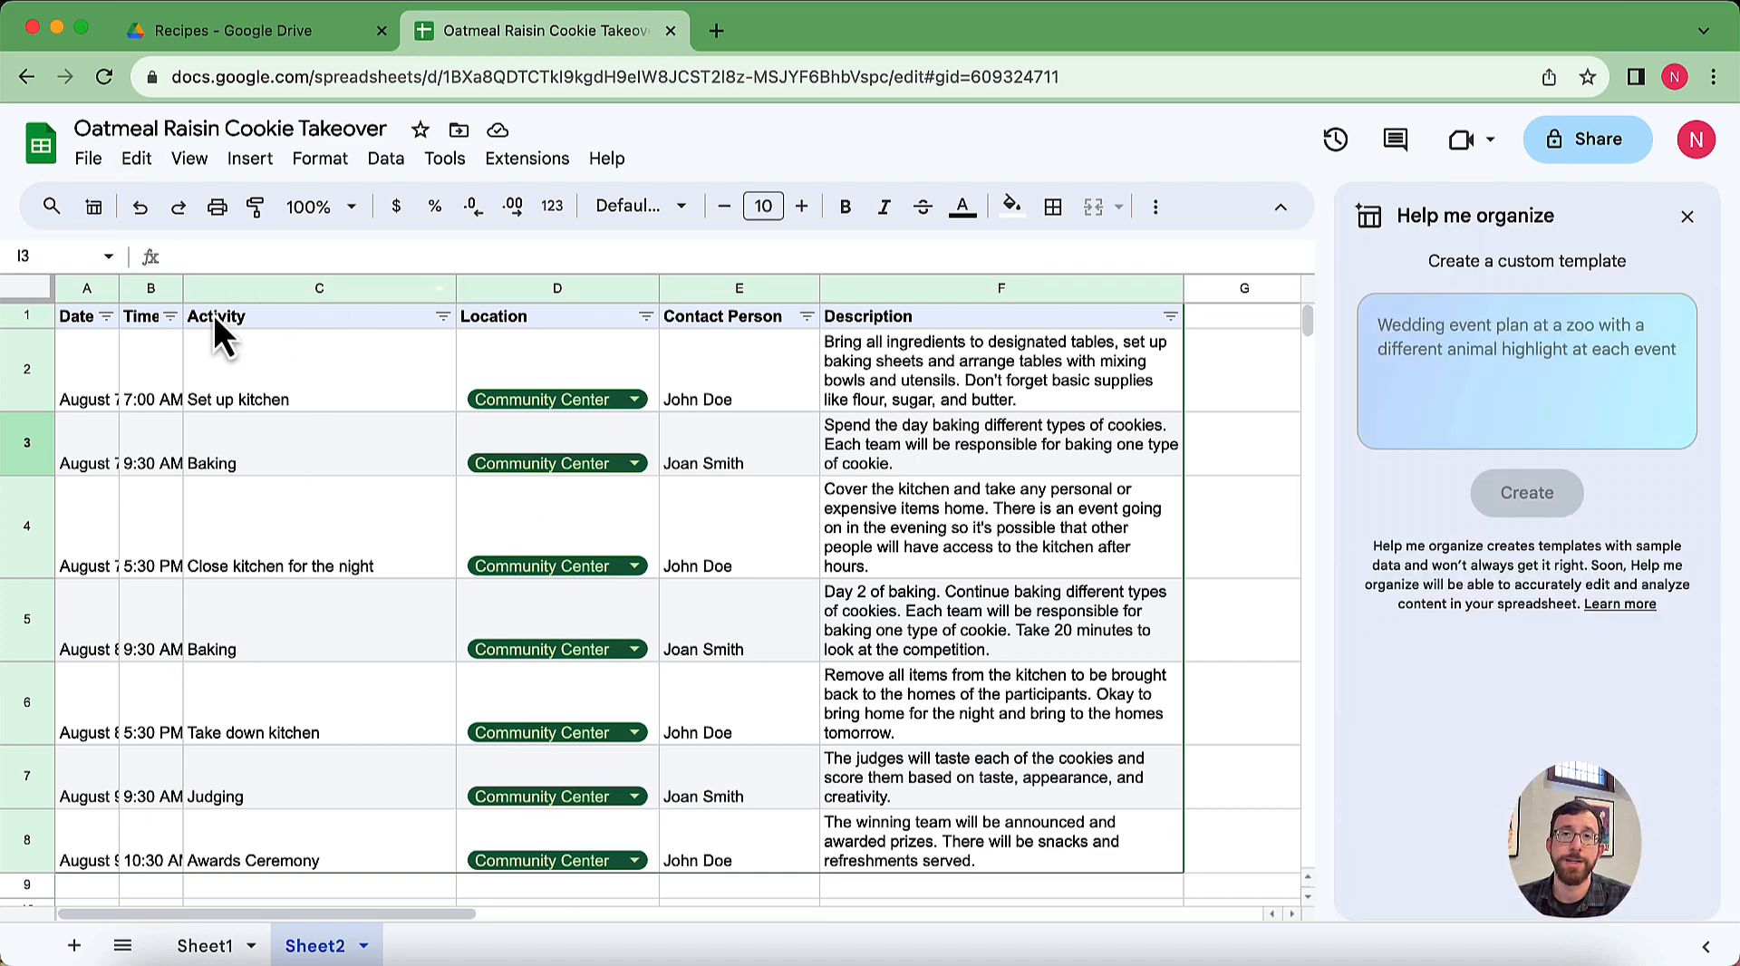
click(1561, 371)
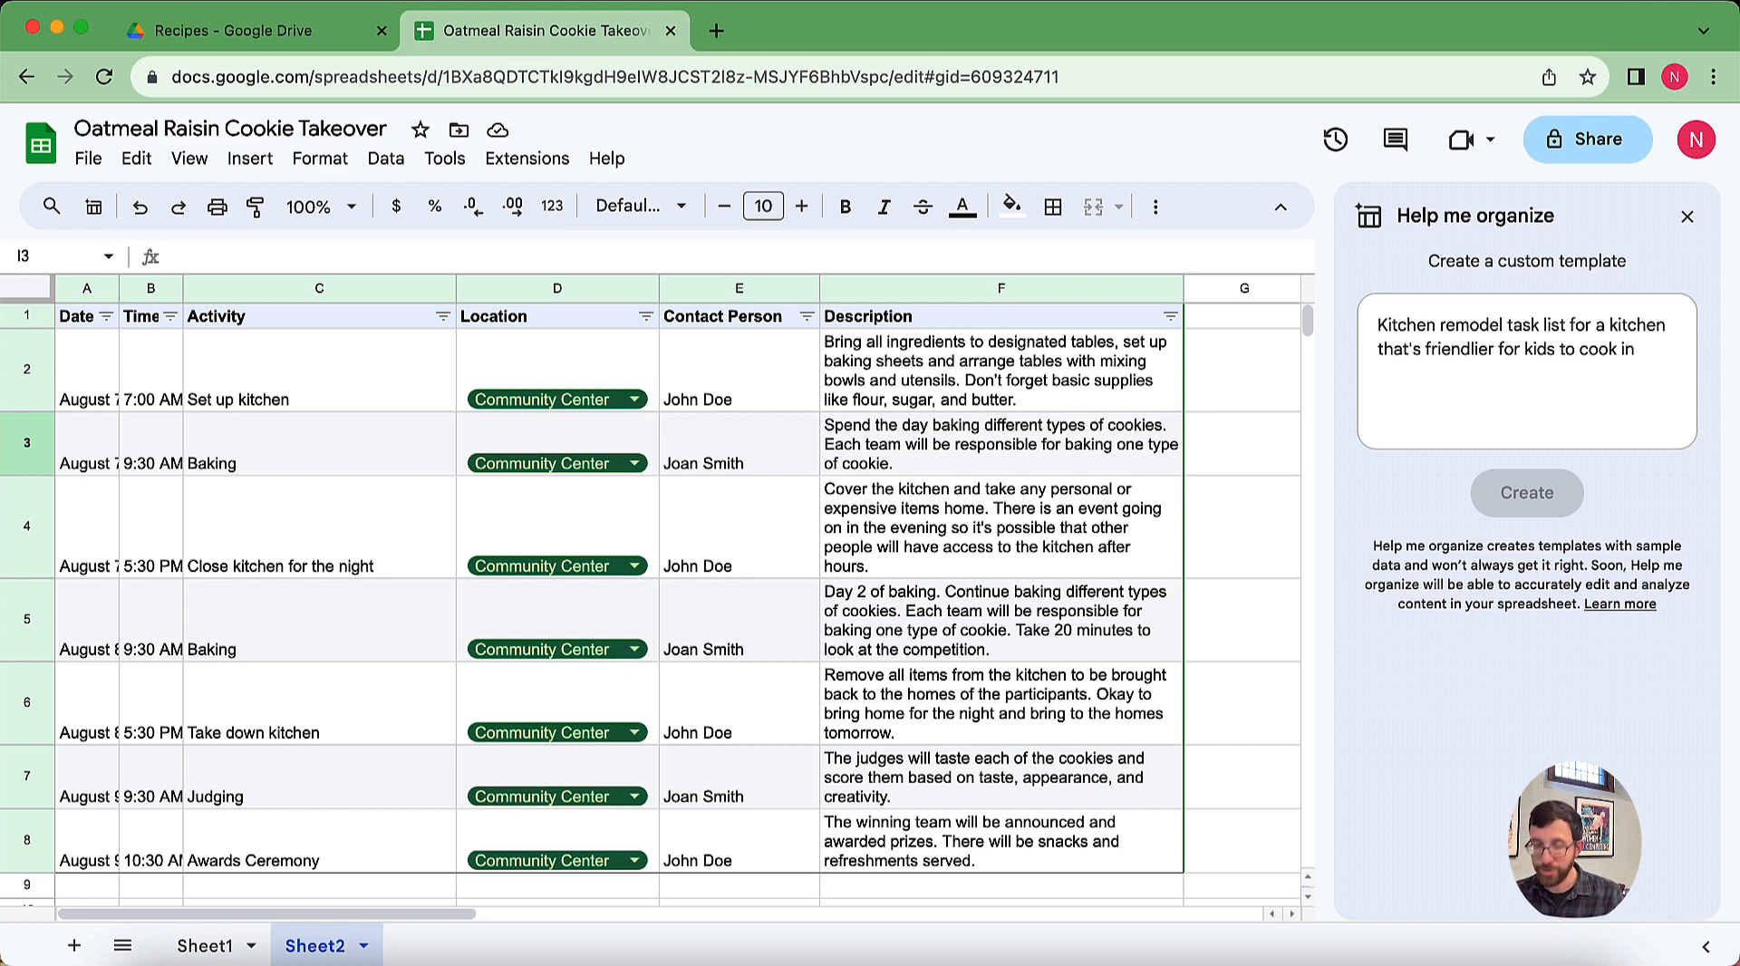
text(Create)
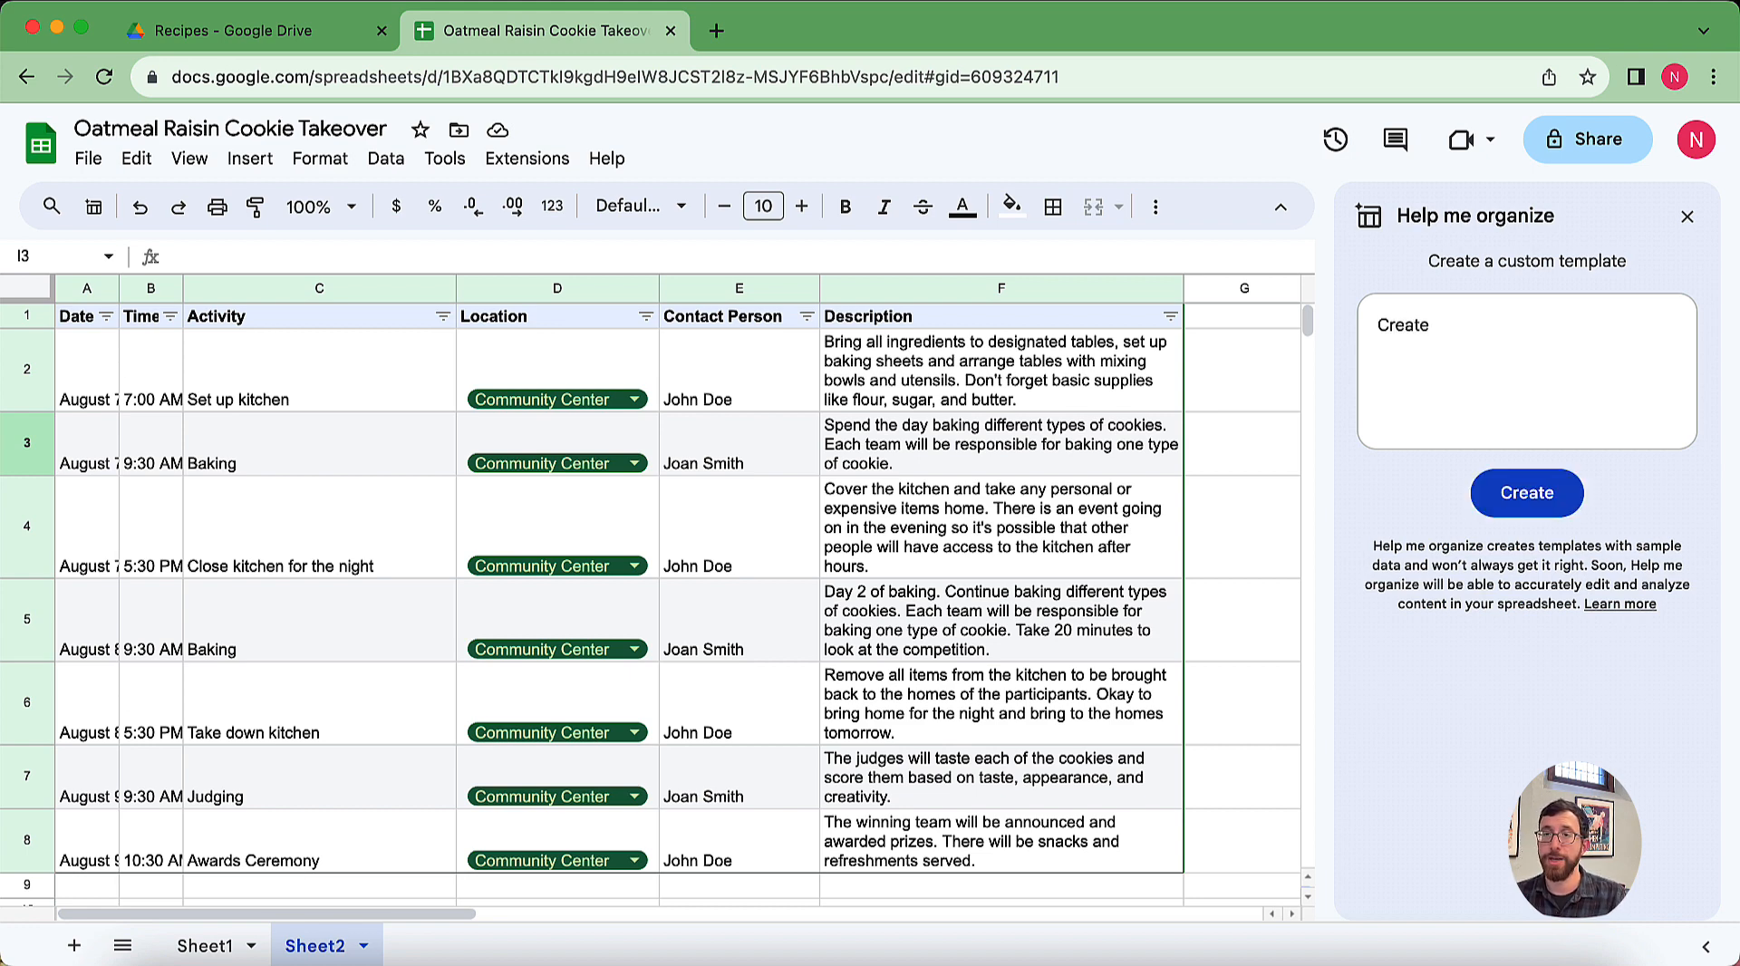
text( a shopping list for a )
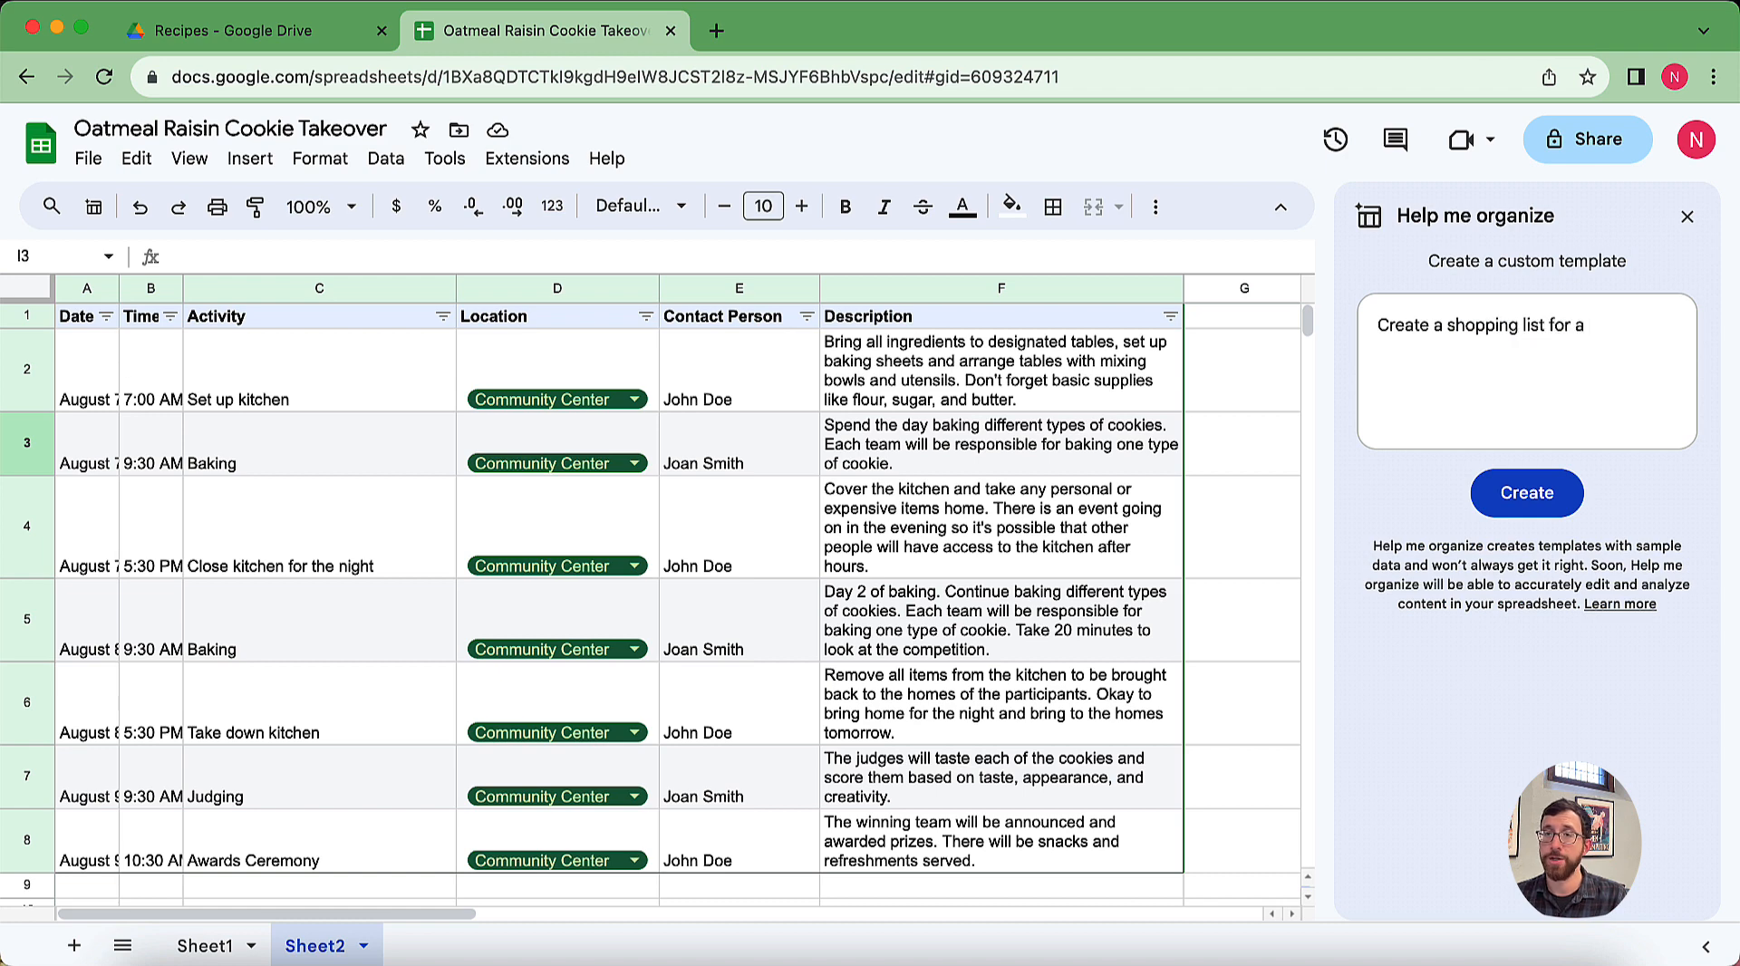
text(cook)
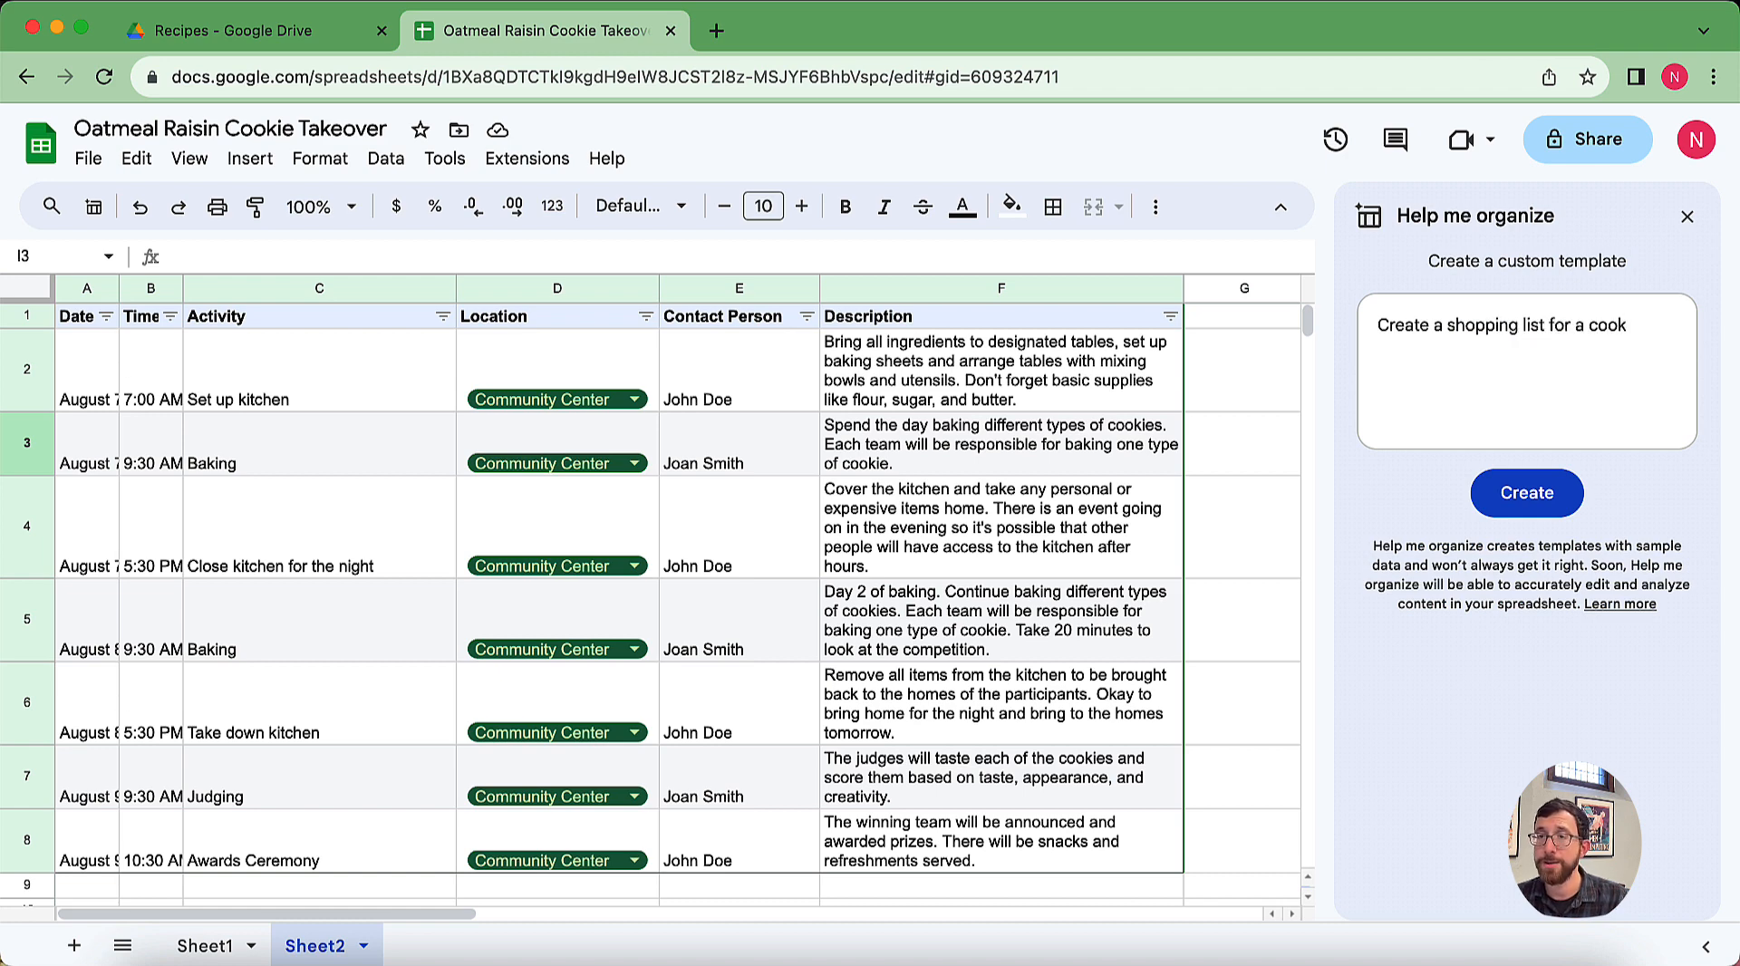
text(ie baking par)
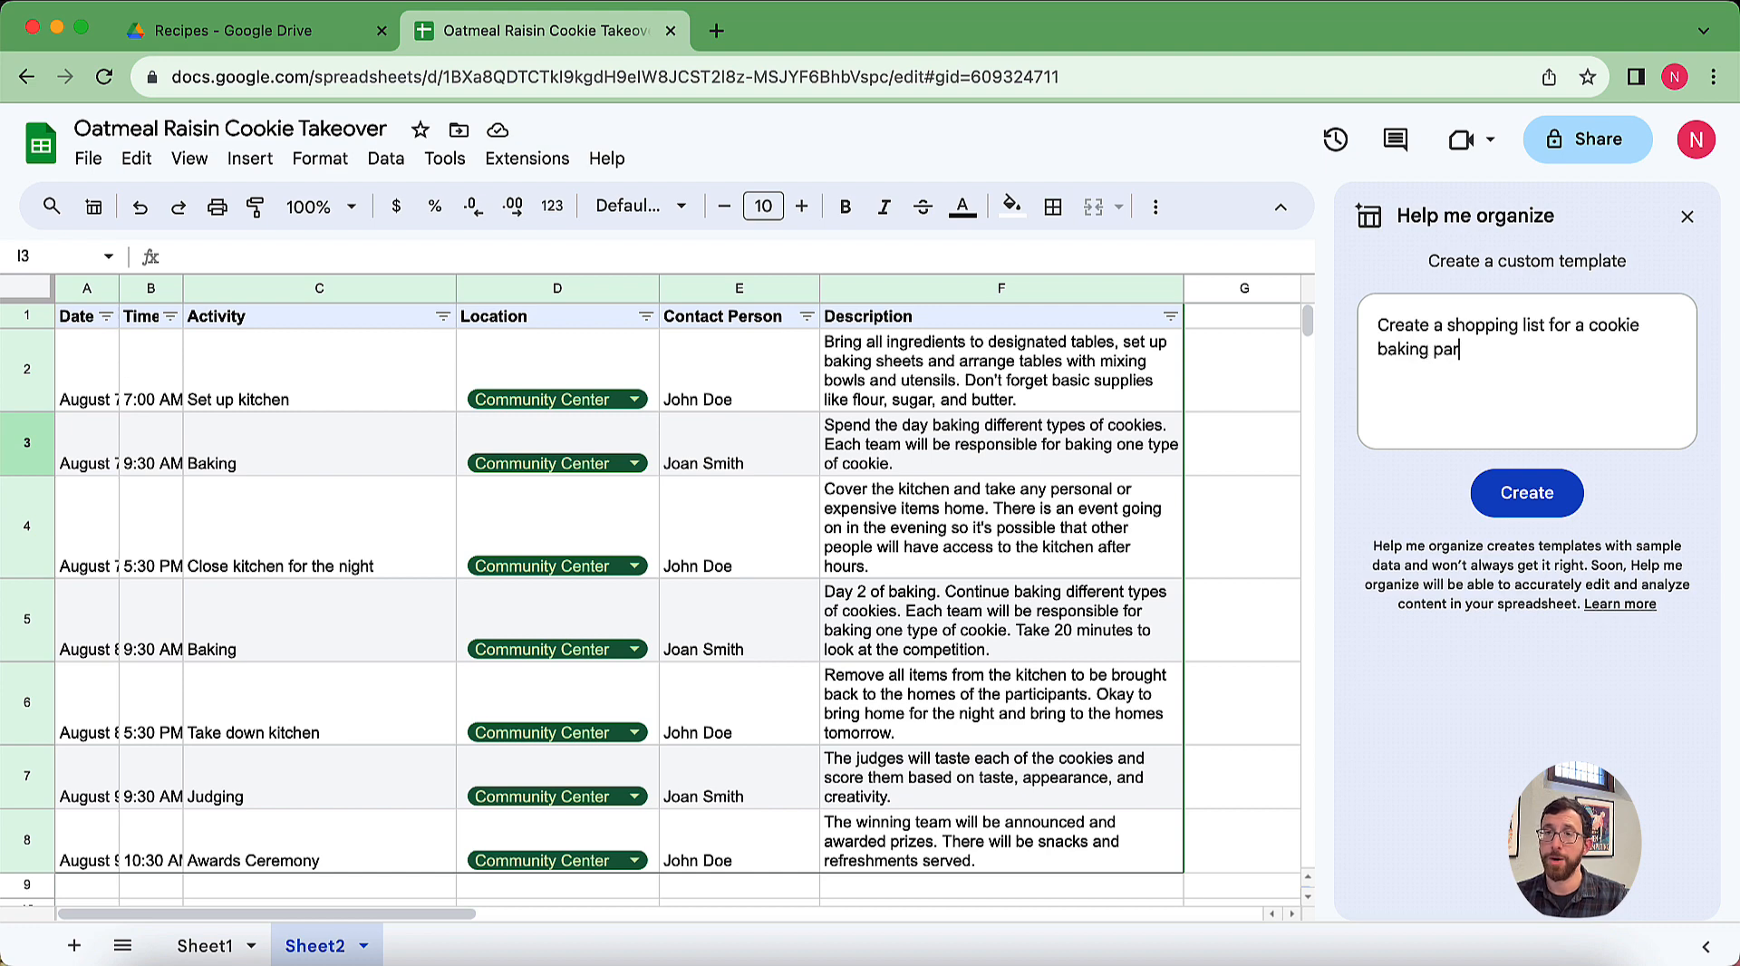
text(ty)
key(BackSpace)
key(BackSpace)
text(rty)
key(BackSpace)
key(BackSpace)
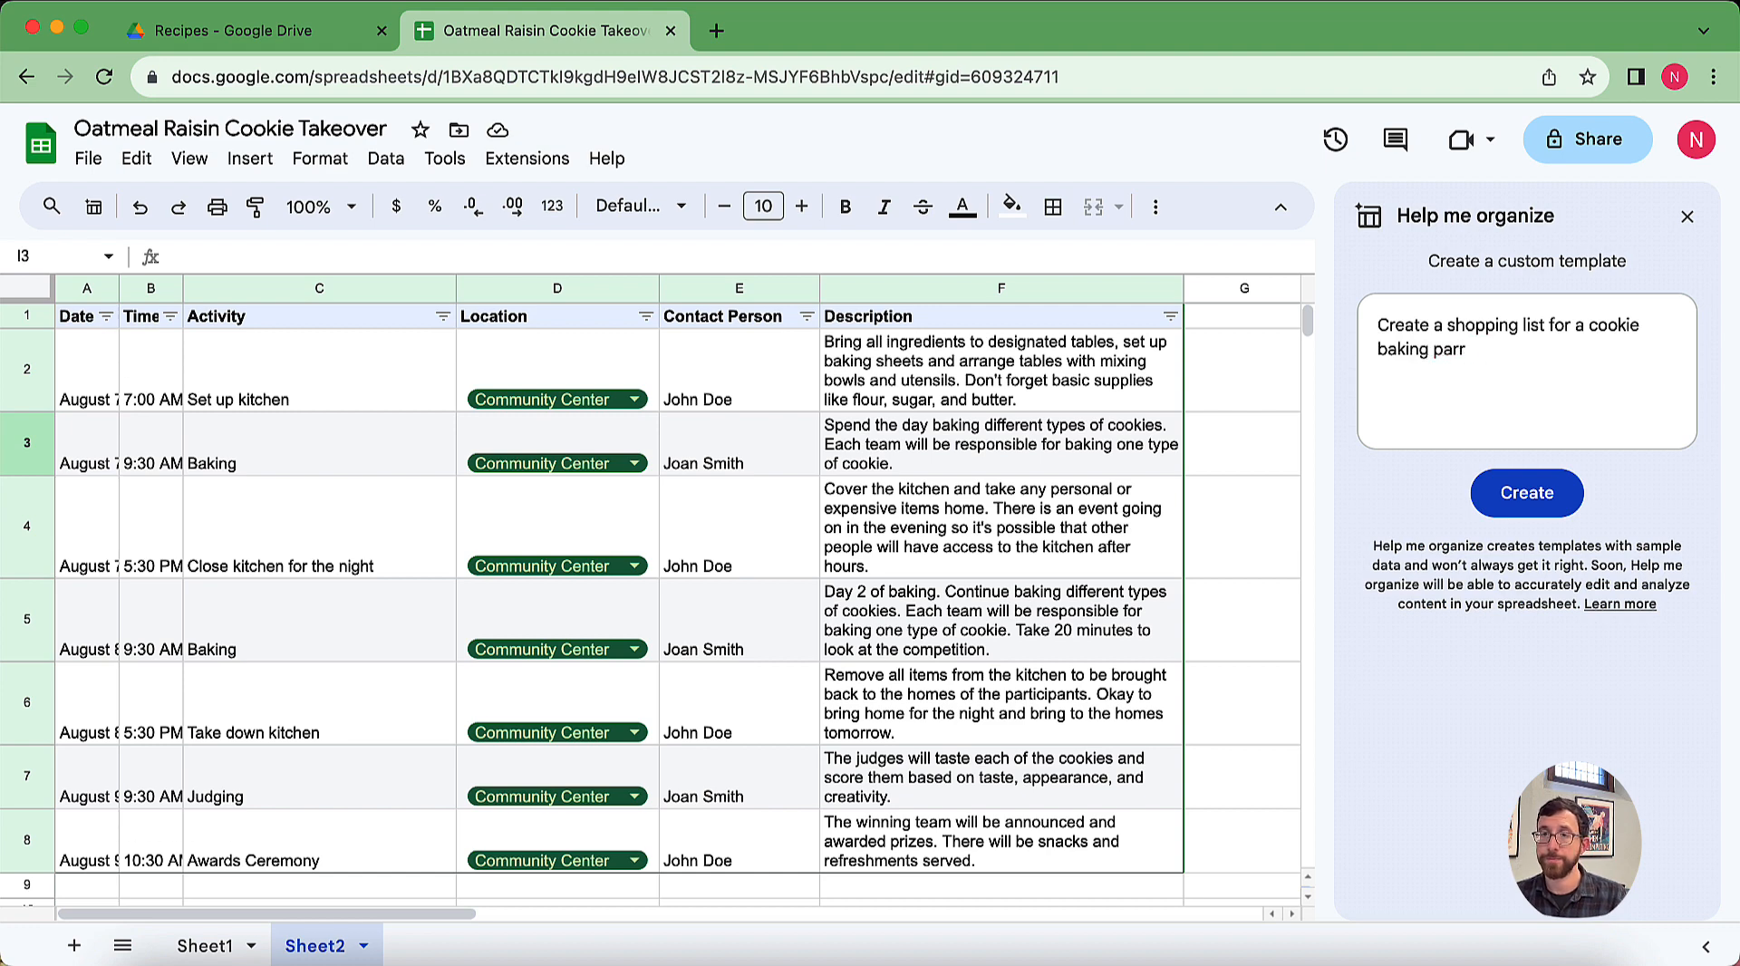
text(ty )
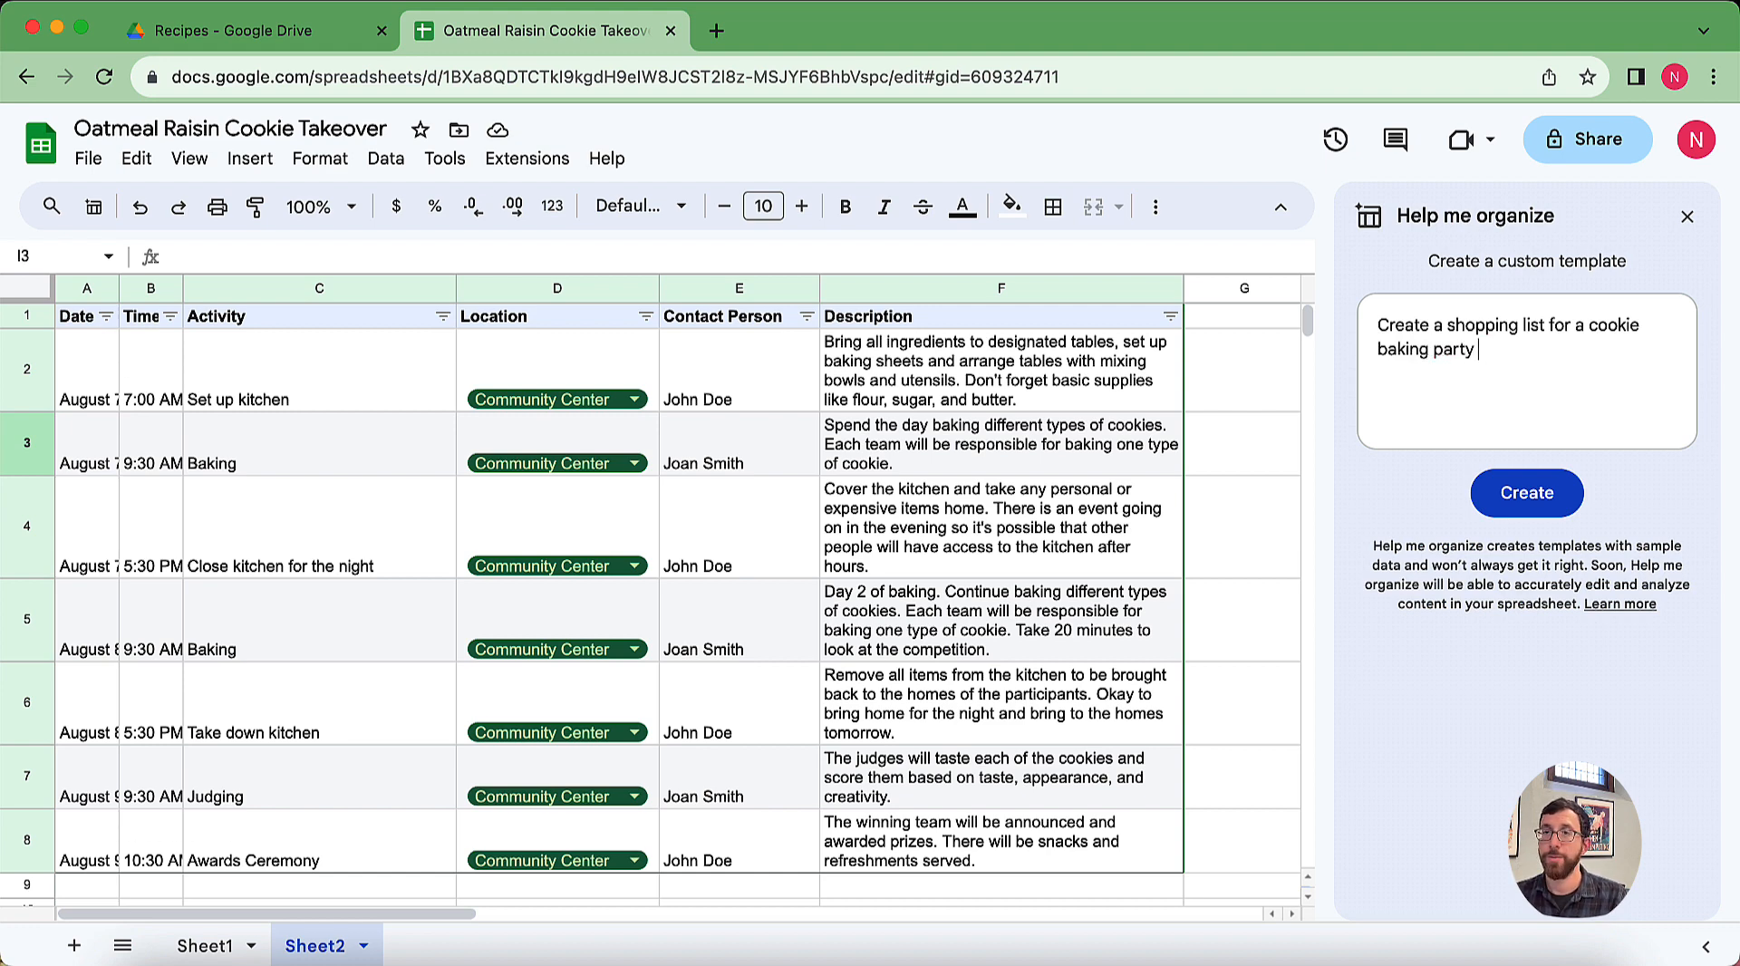
Step: Complete the prompt with three named people who all buy ingredients from 3 different grocery stores, and generate the template
text(where Bob, Caro)
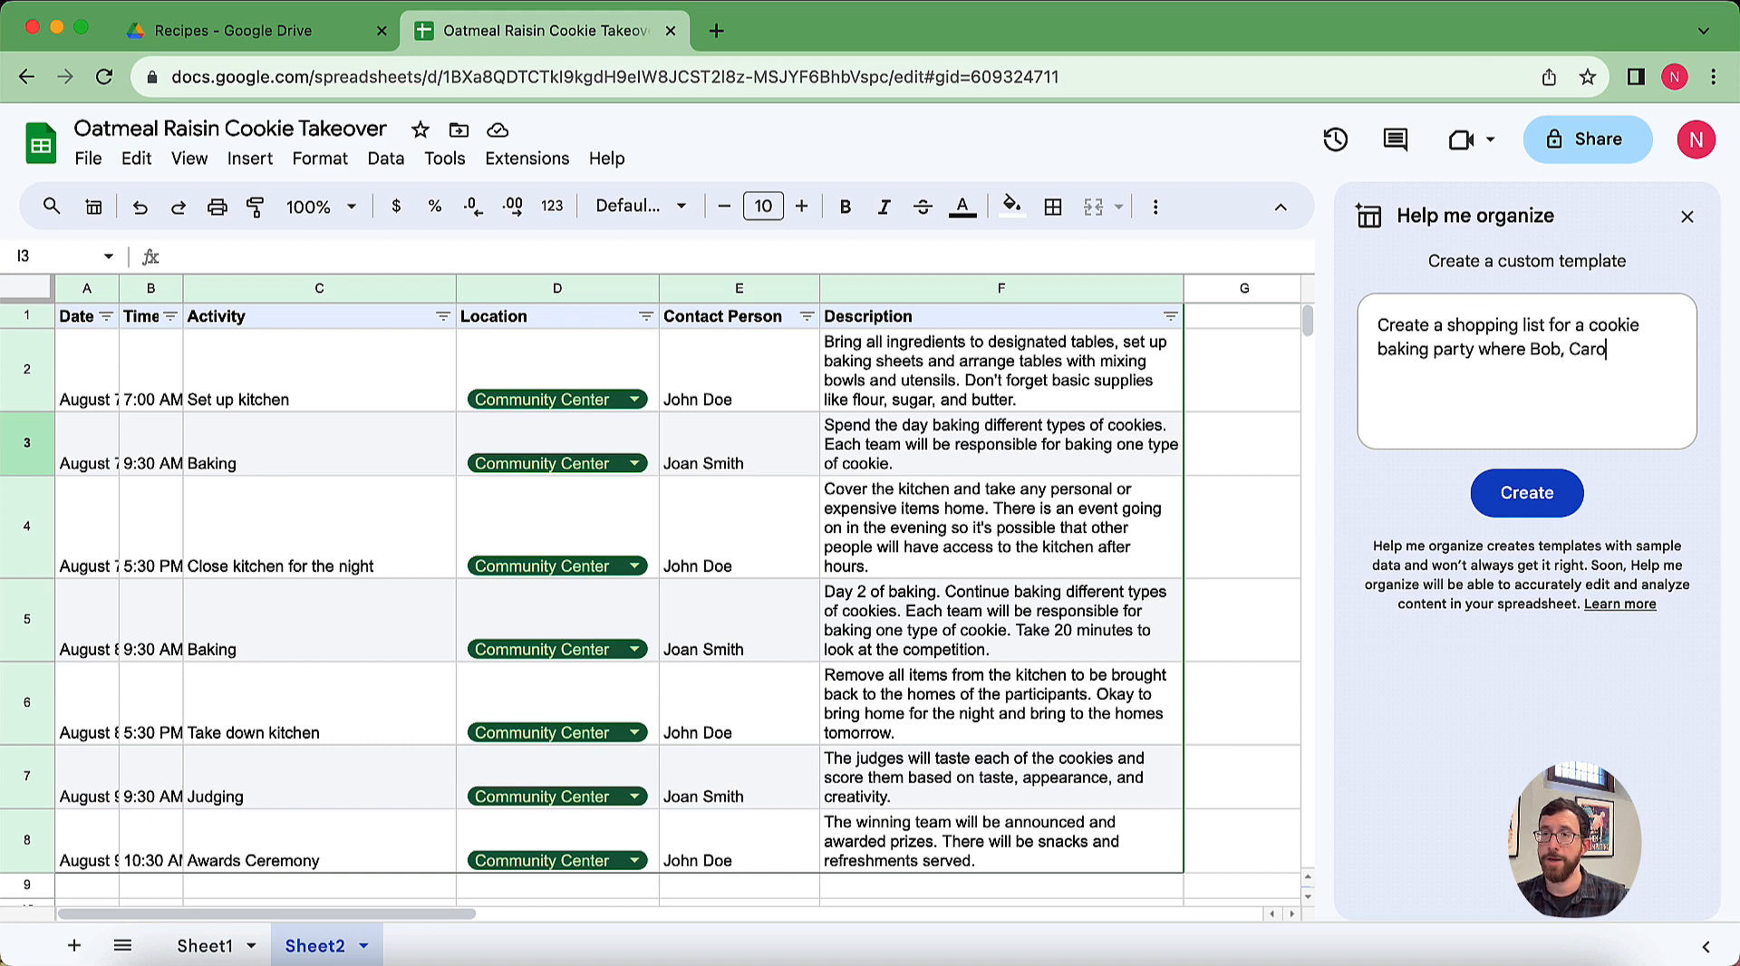
text(l, and Steve )
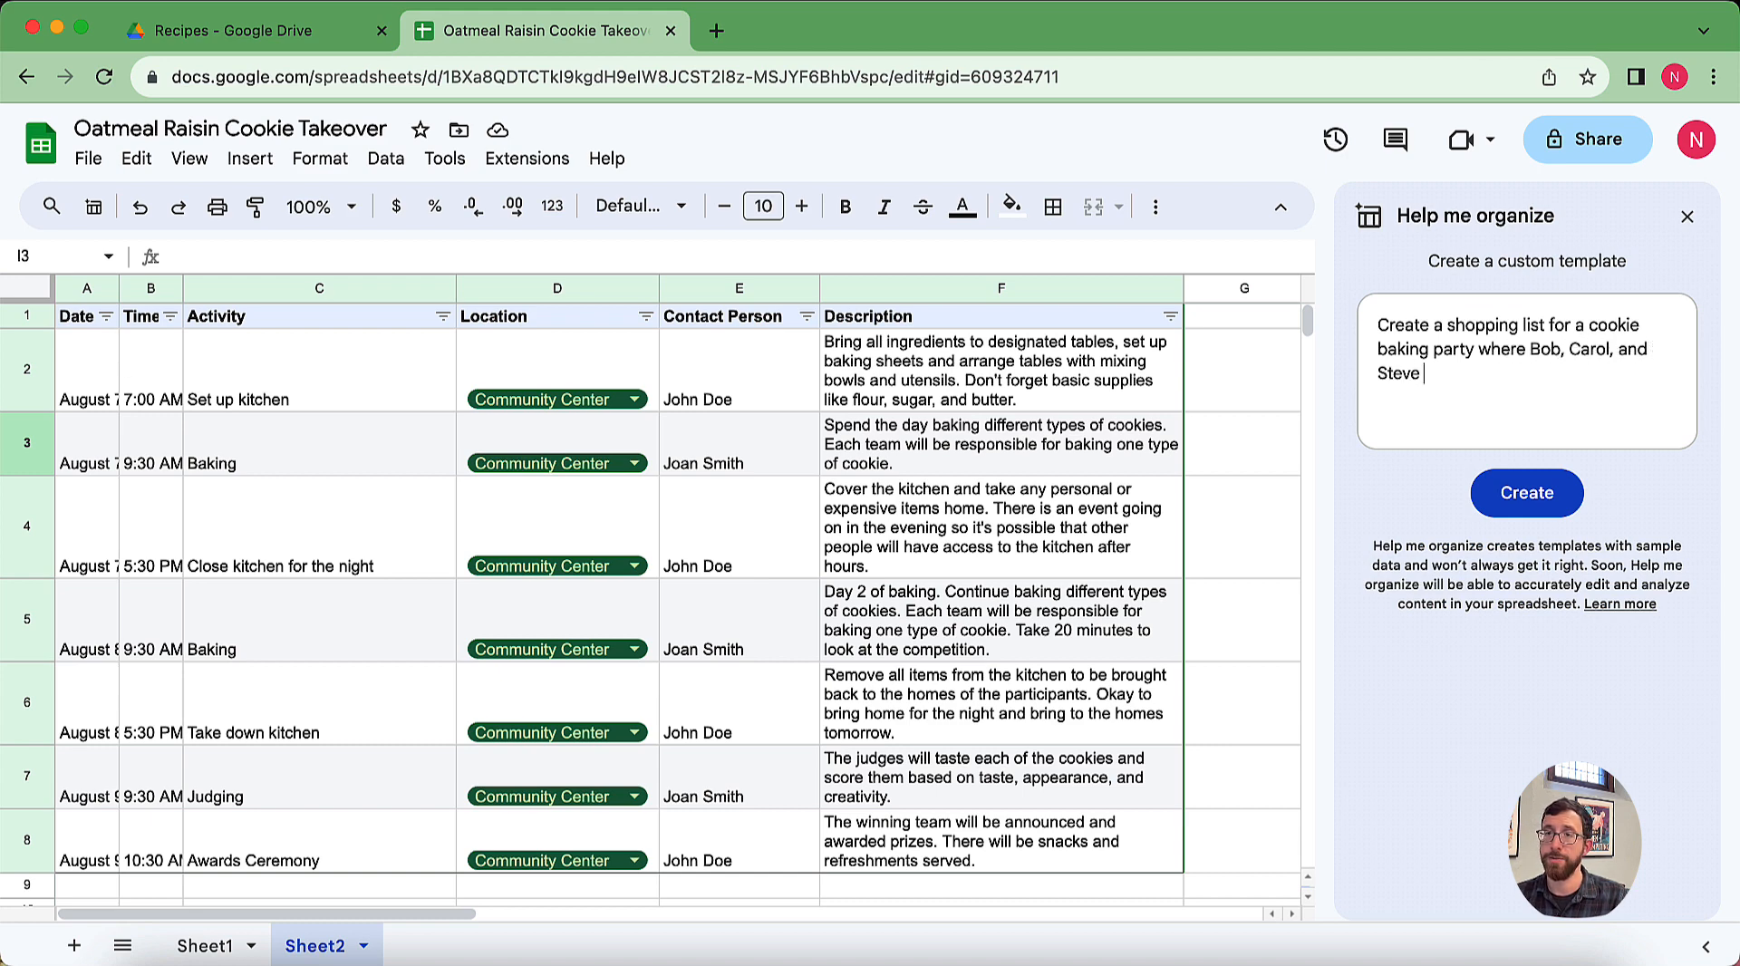
text(all buy)
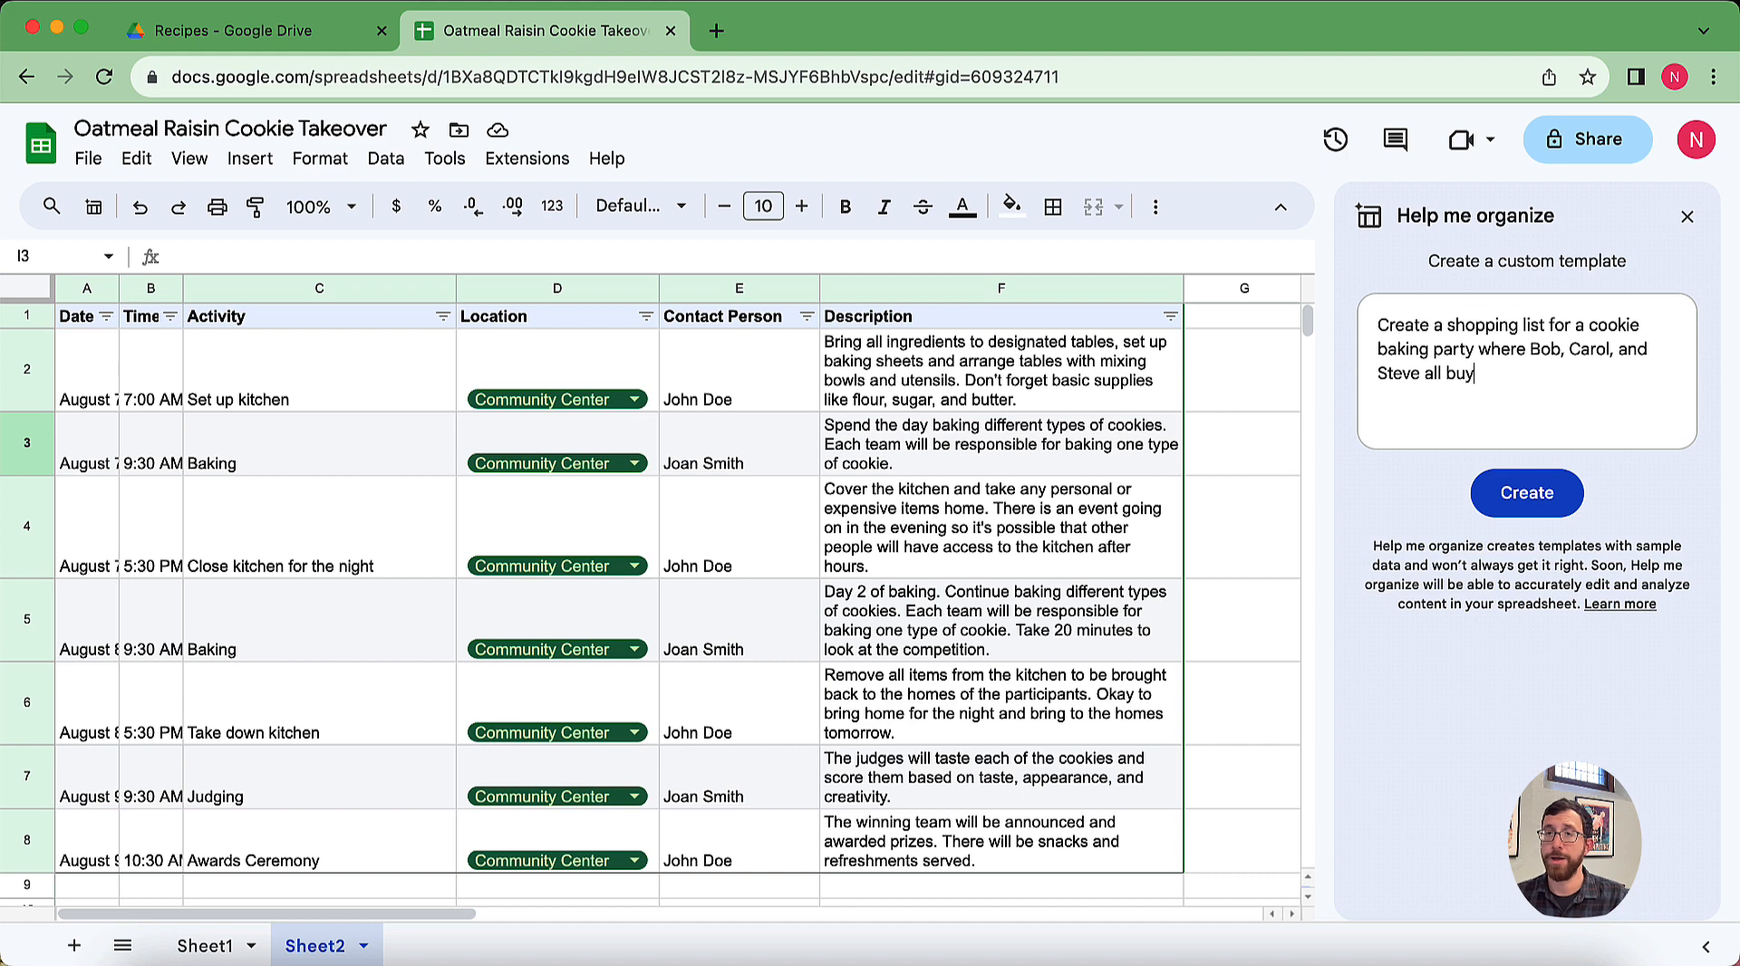
text( ingredient)
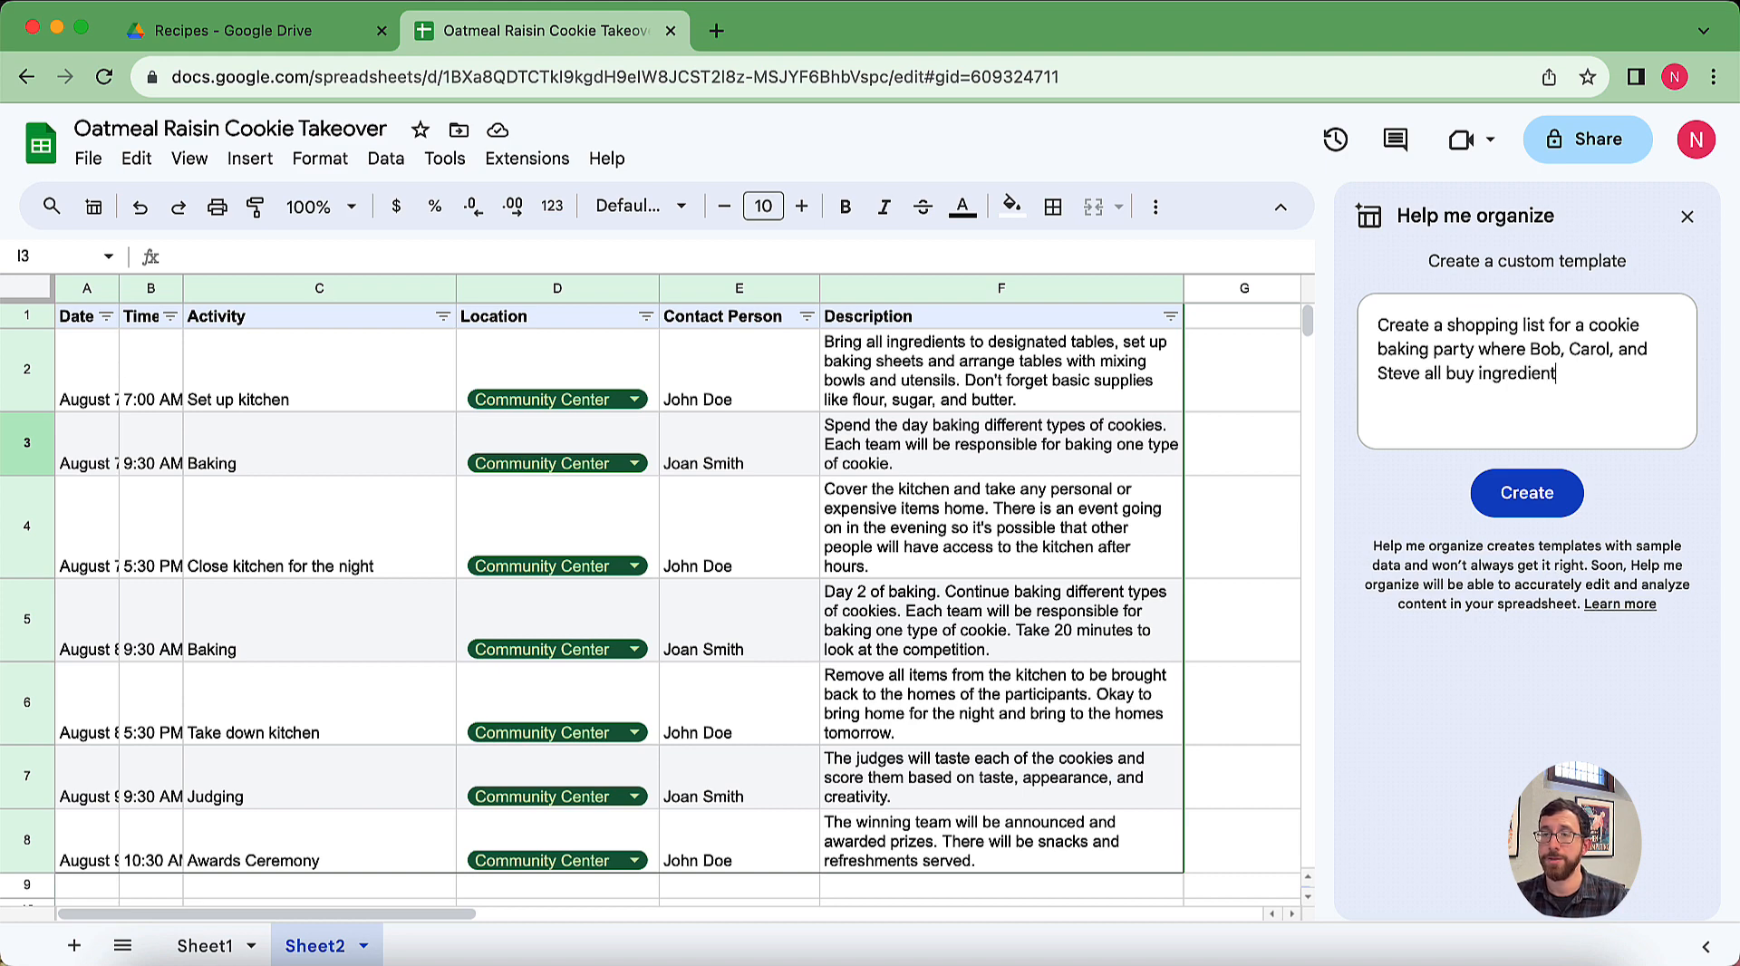
text(s from different gro)
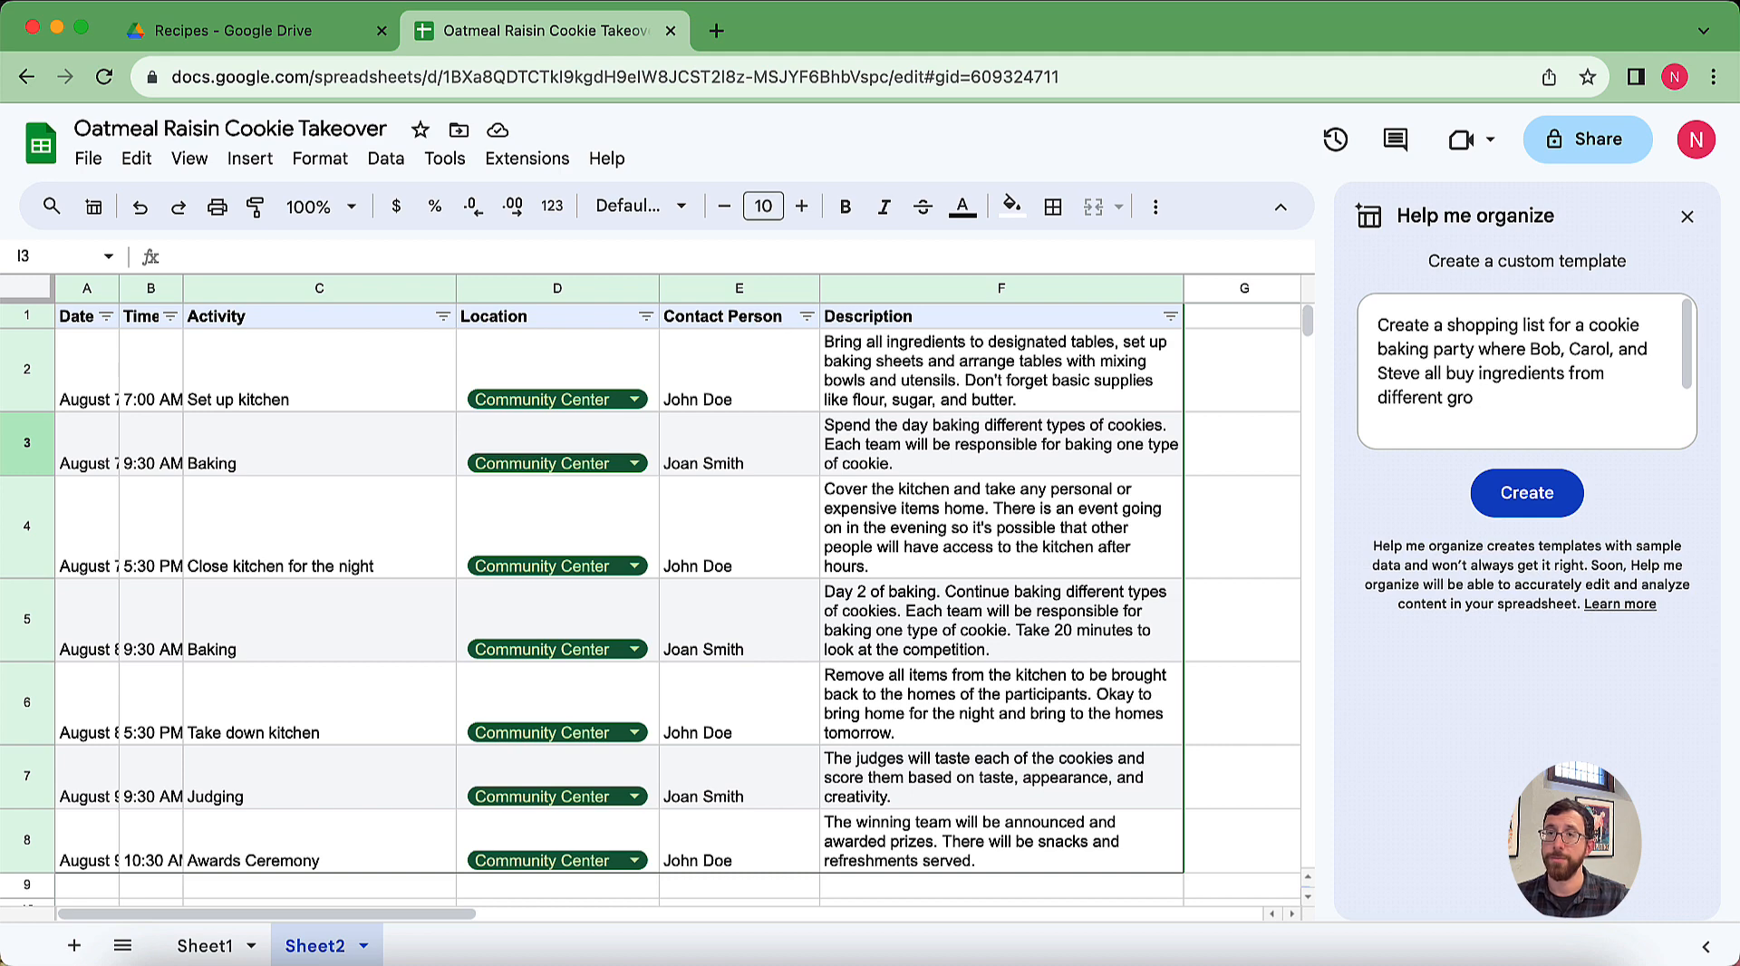
click(1378, 397)
text(3)
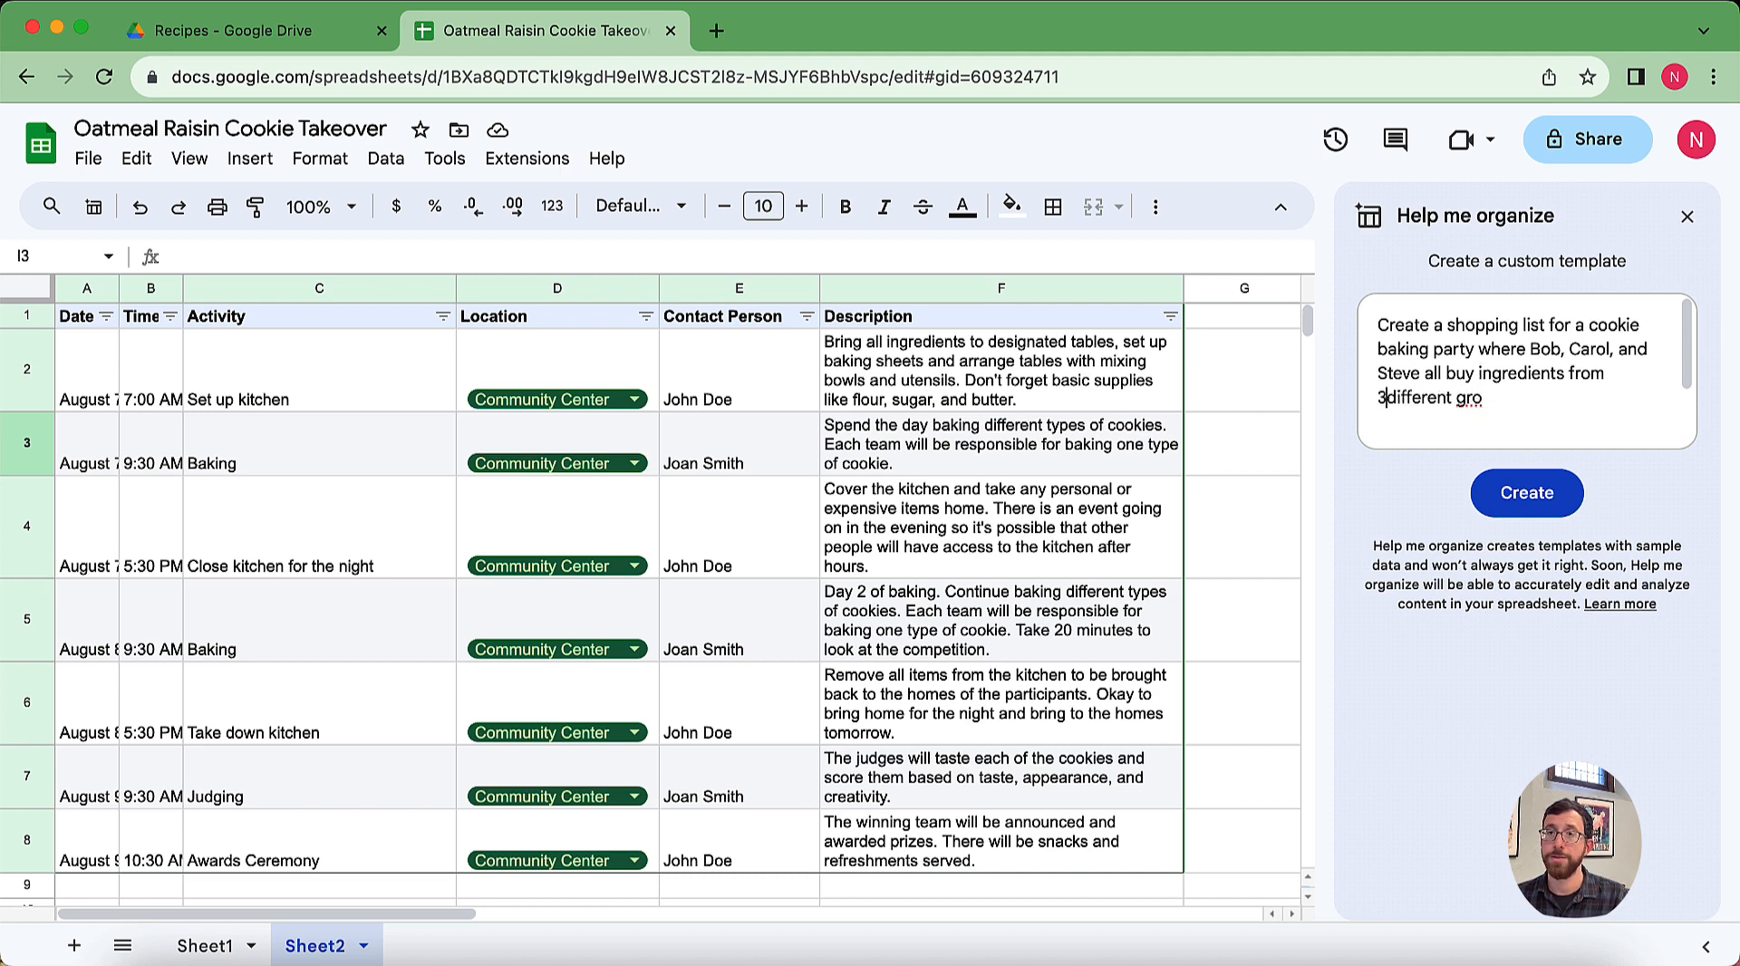
click(1508, 403)
text(cery sto)
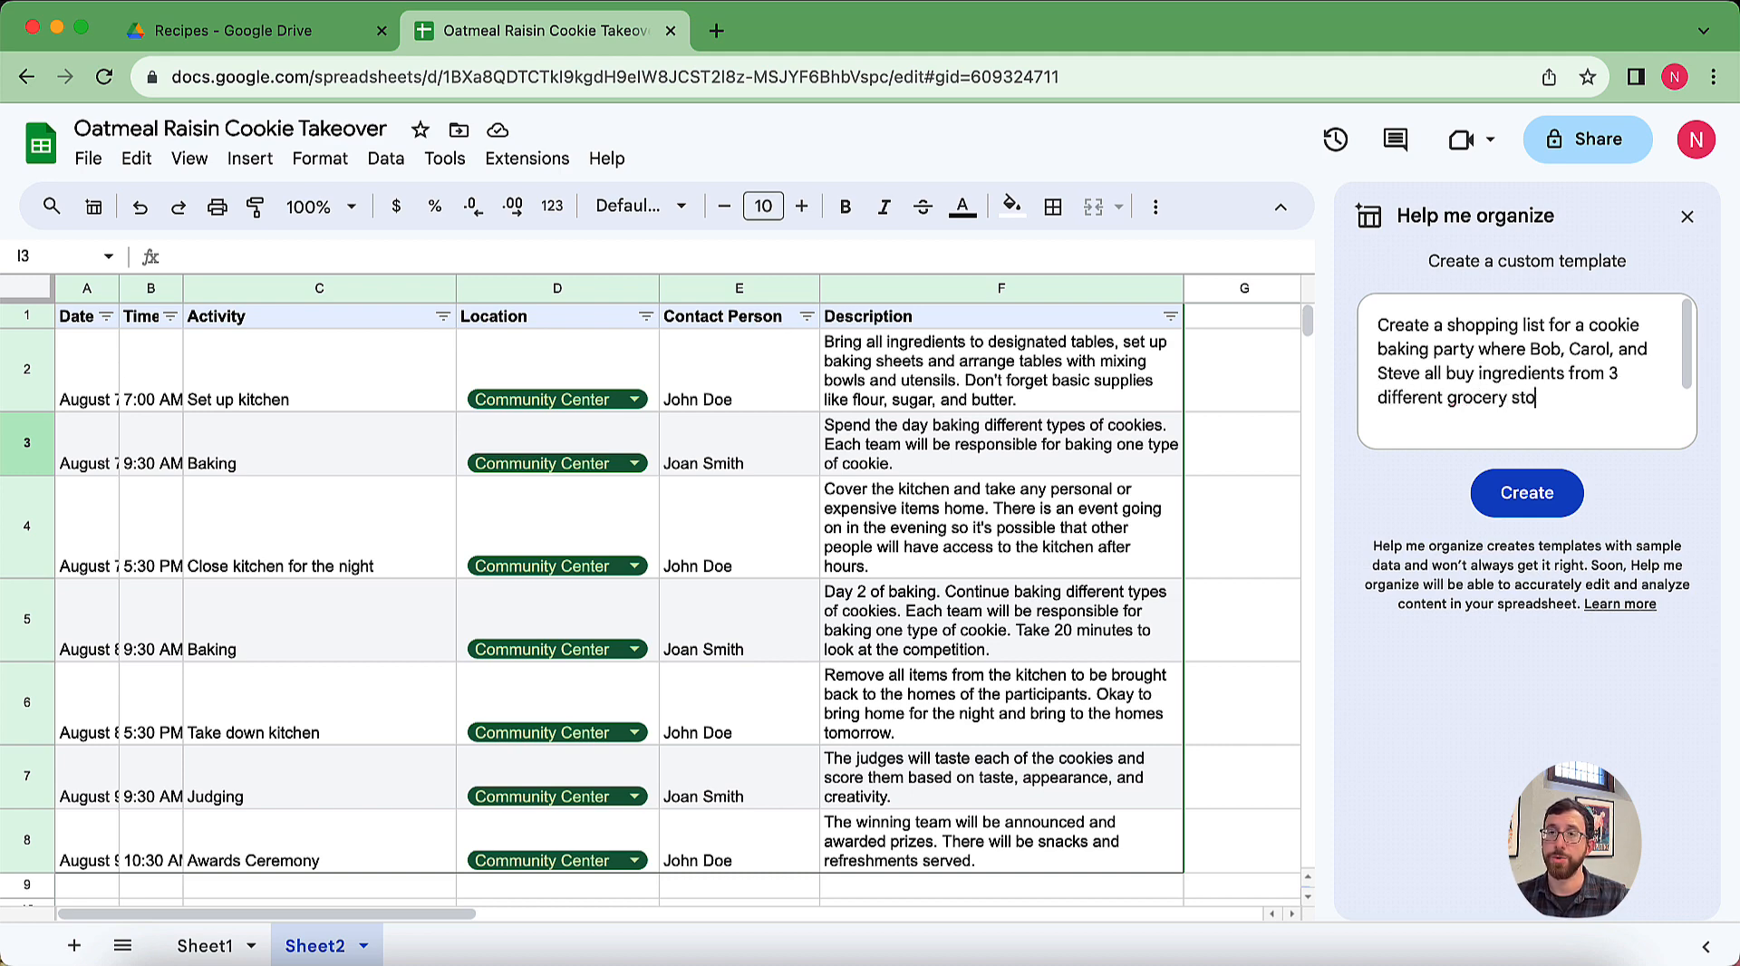
text(res.)
key(Return)
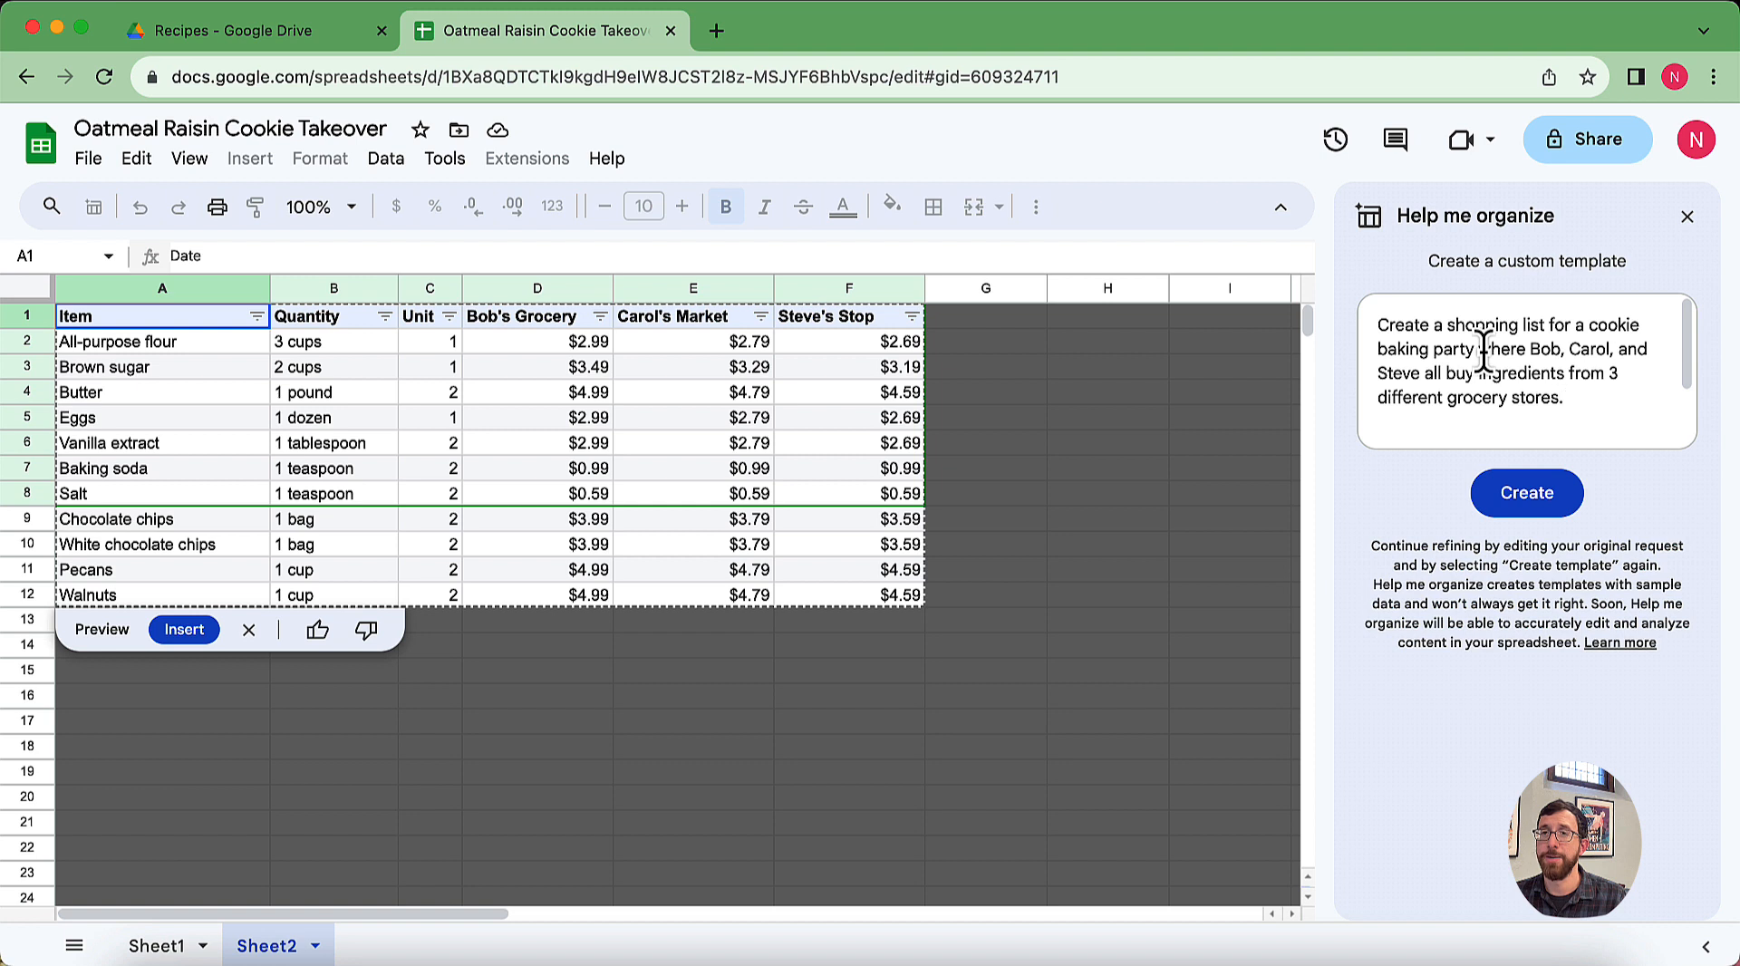
Step: Reword the shopping list prompt, replacing the clause with the three names so it reads "my team buys ingredients from 3 different grocery stores"
drag(1479, 349, 1421, 375)
key(BackSpace)
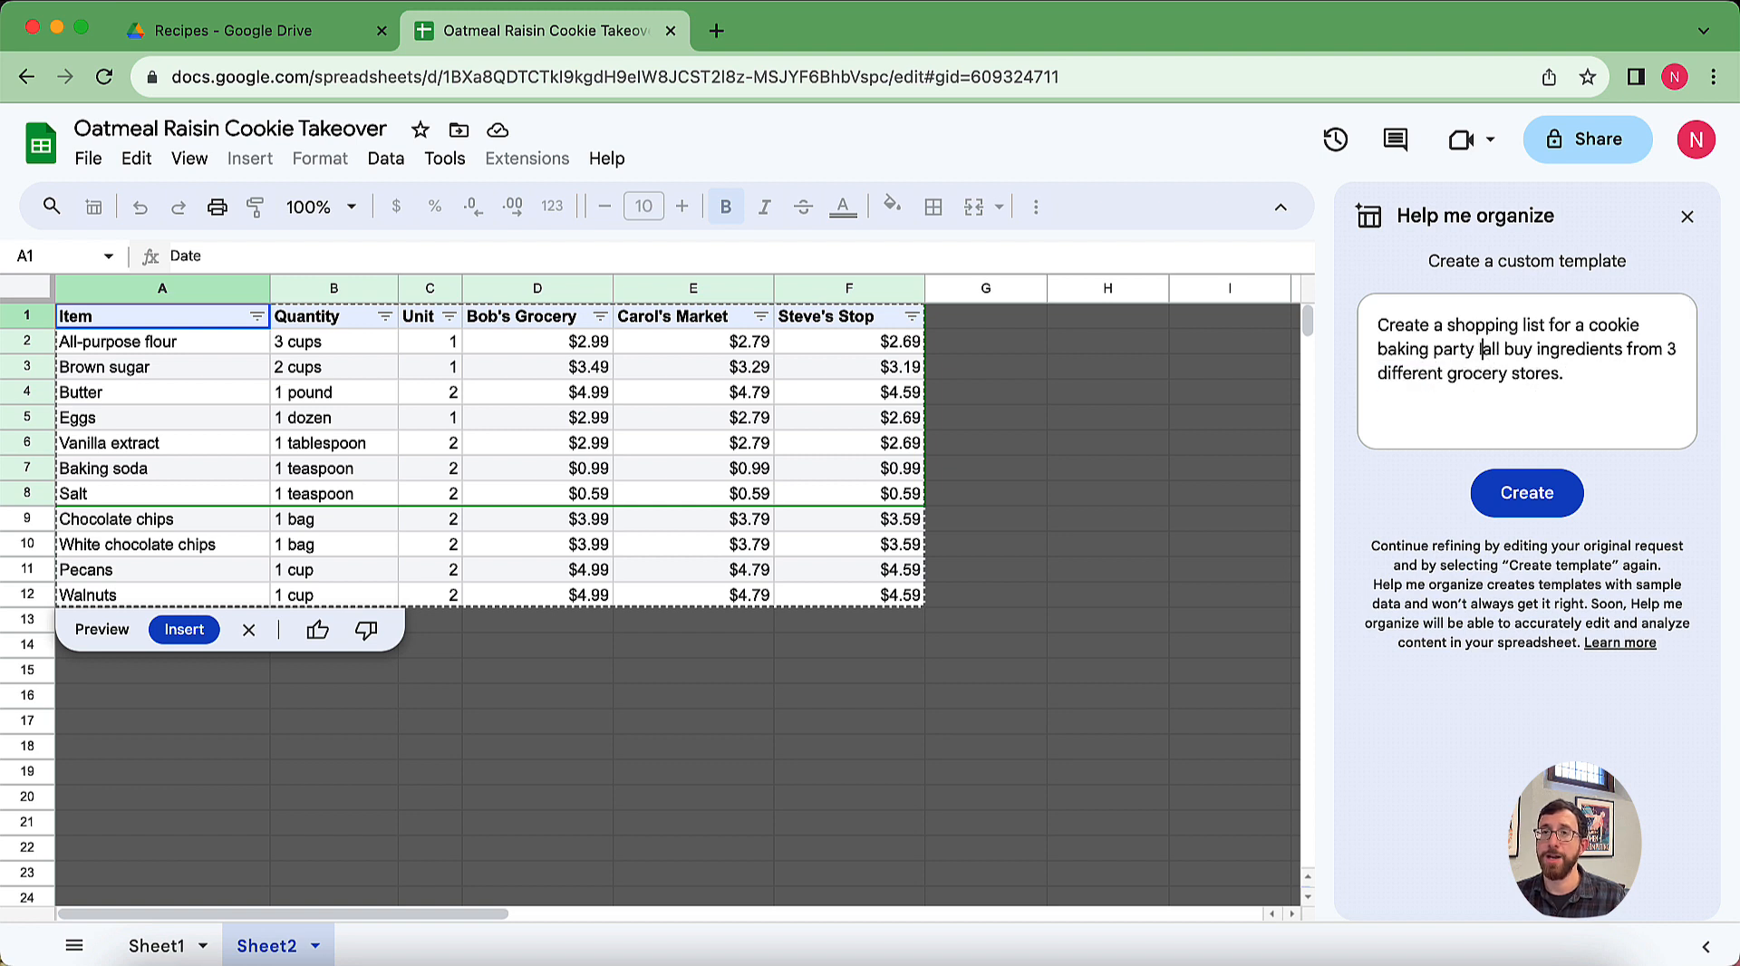
text(m)
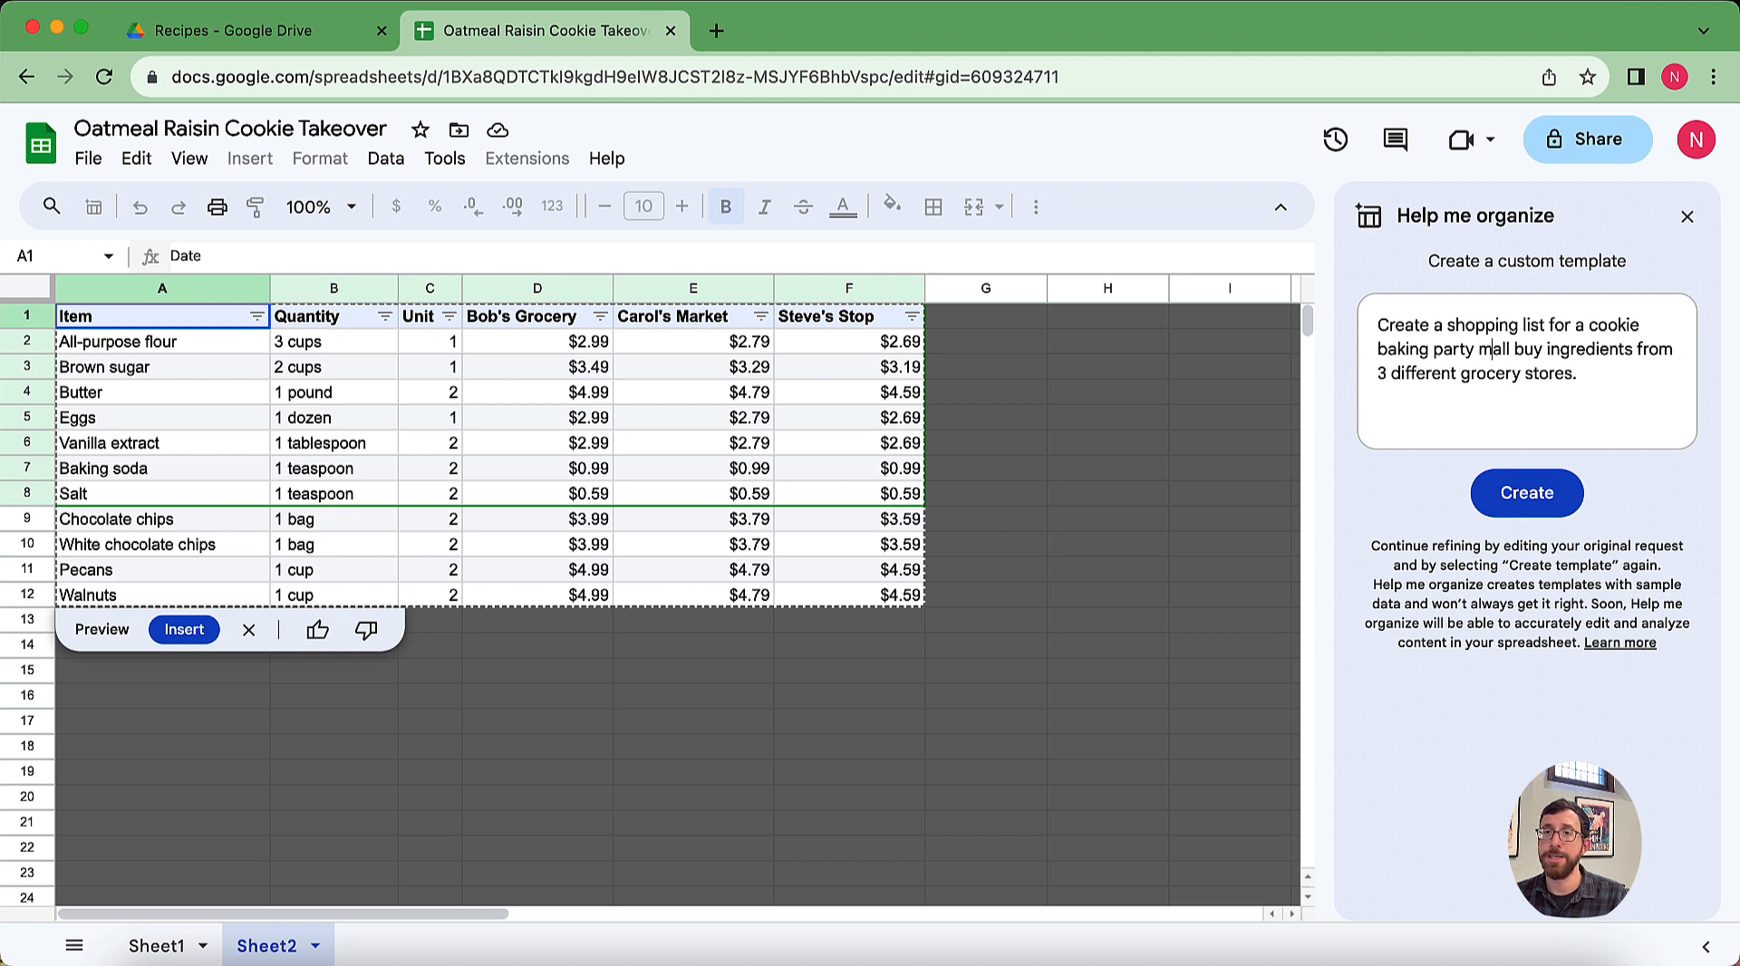
text(y team)
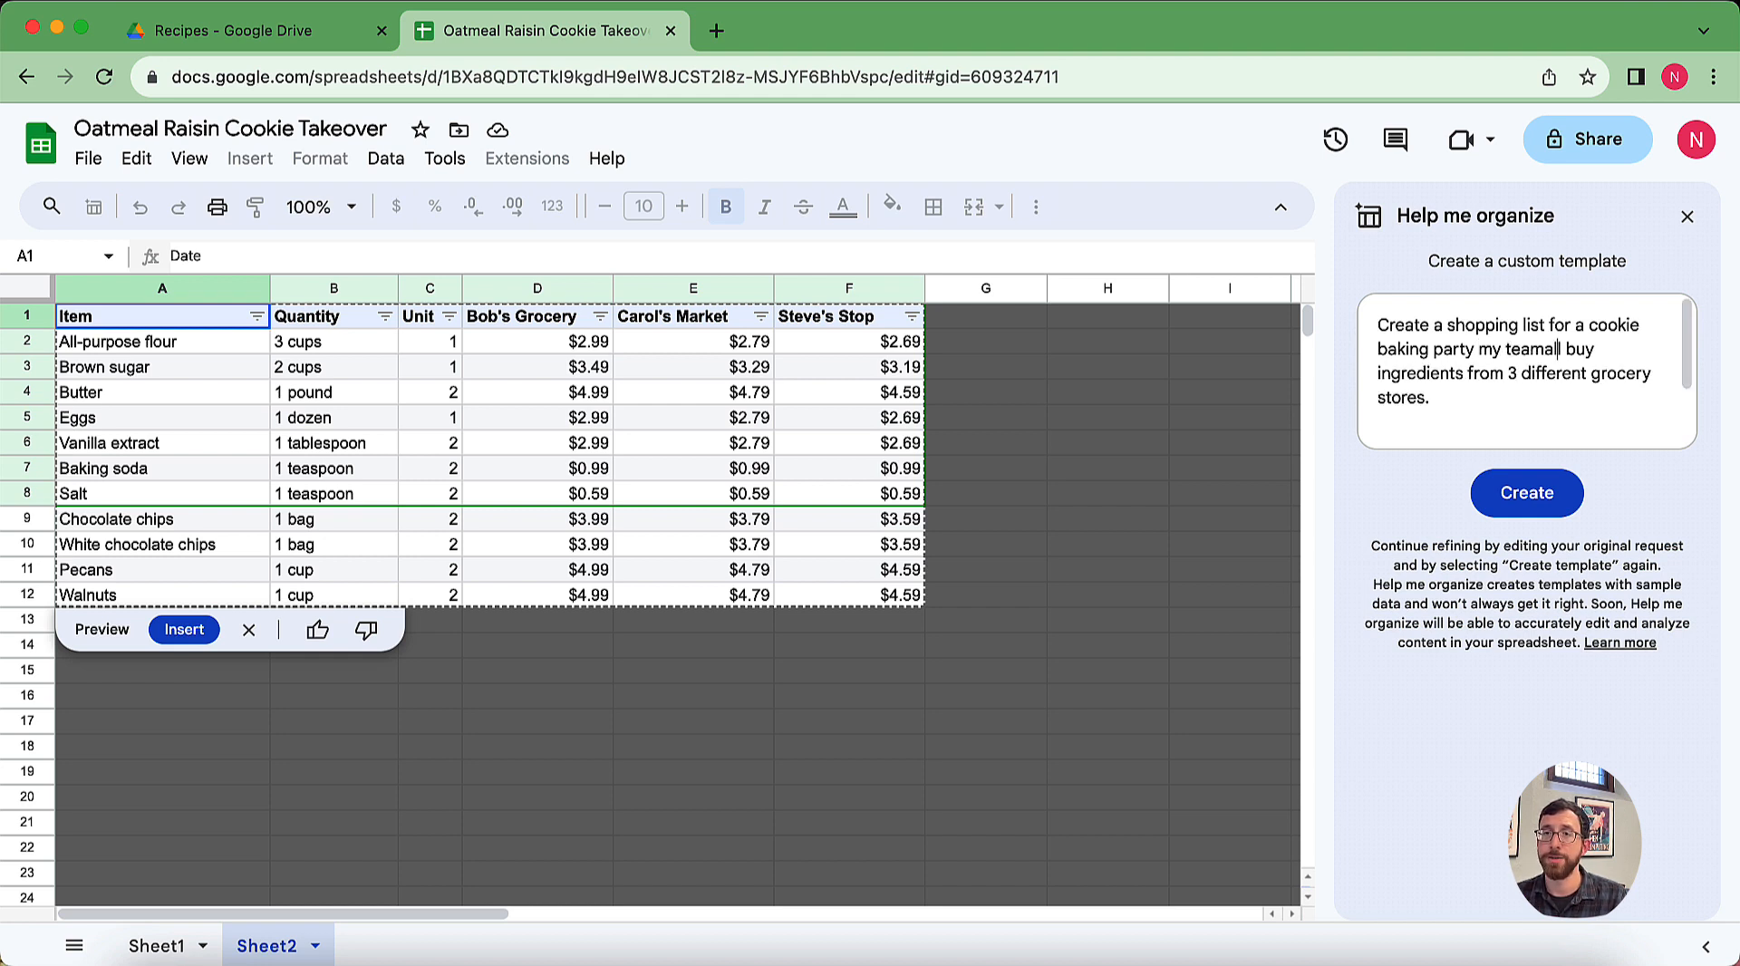
key(Delete)
key(Delete)
key(Delete)
key(End)
text(s)
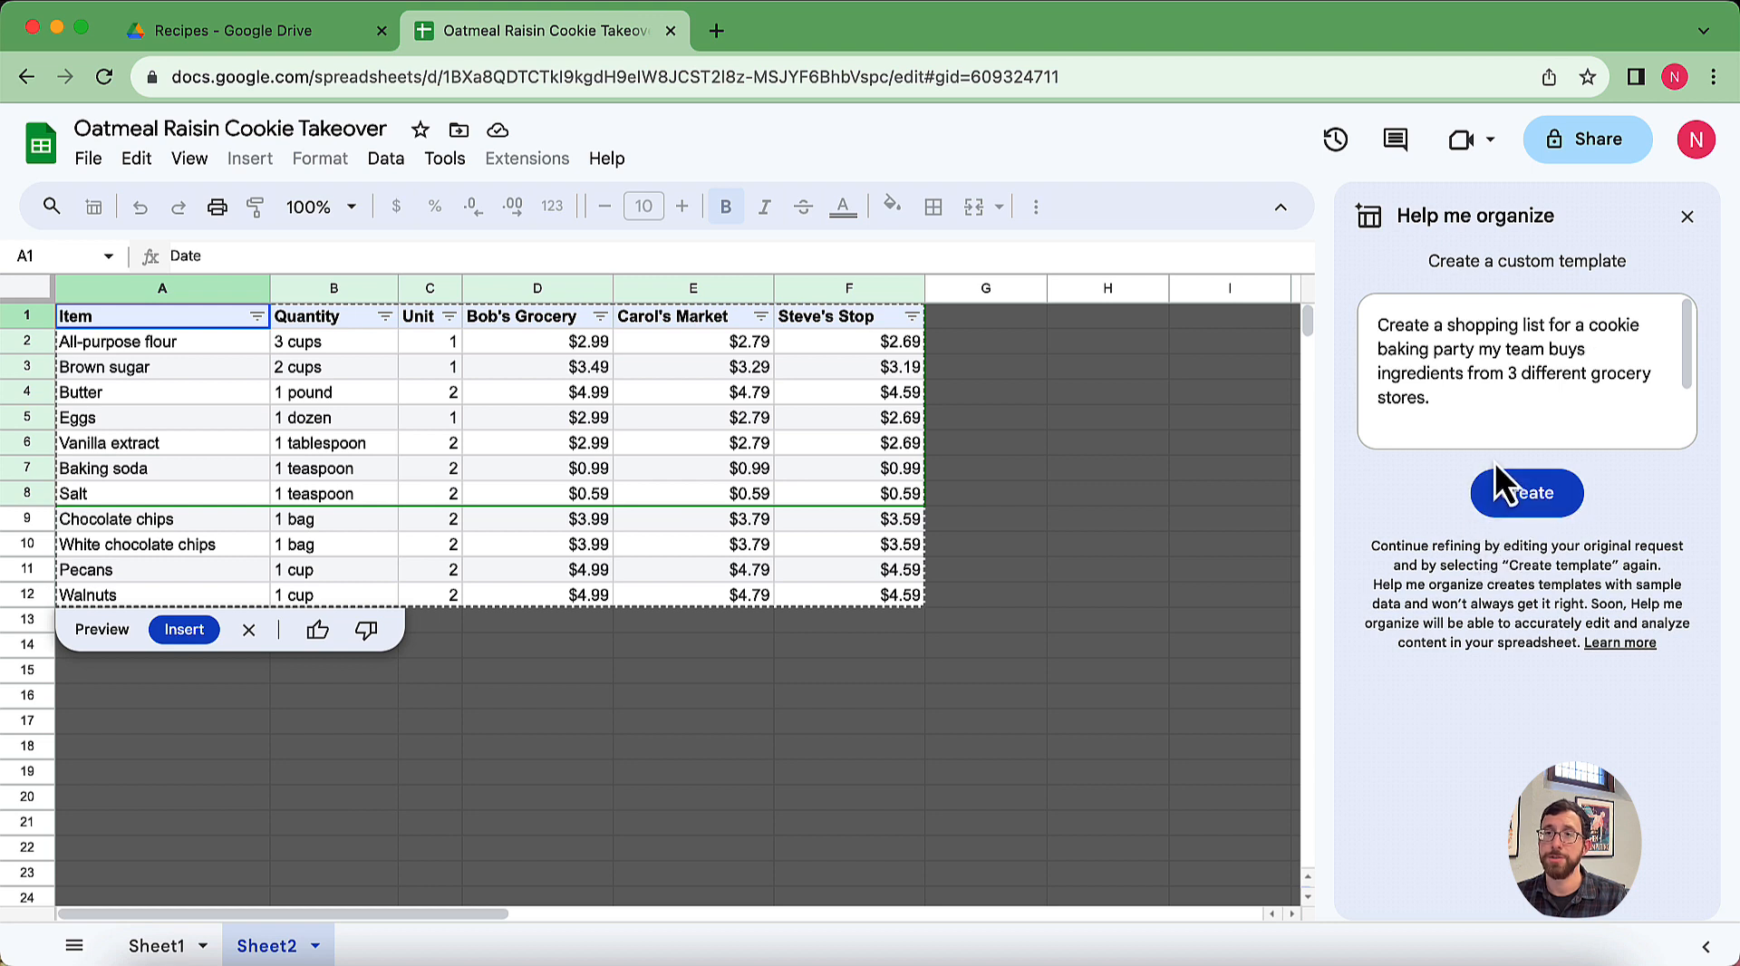
Step: Append "Assign the tasks to different team members." to the shopping list prompt and try to generate the template
click(1470, 410)
text(Assi)
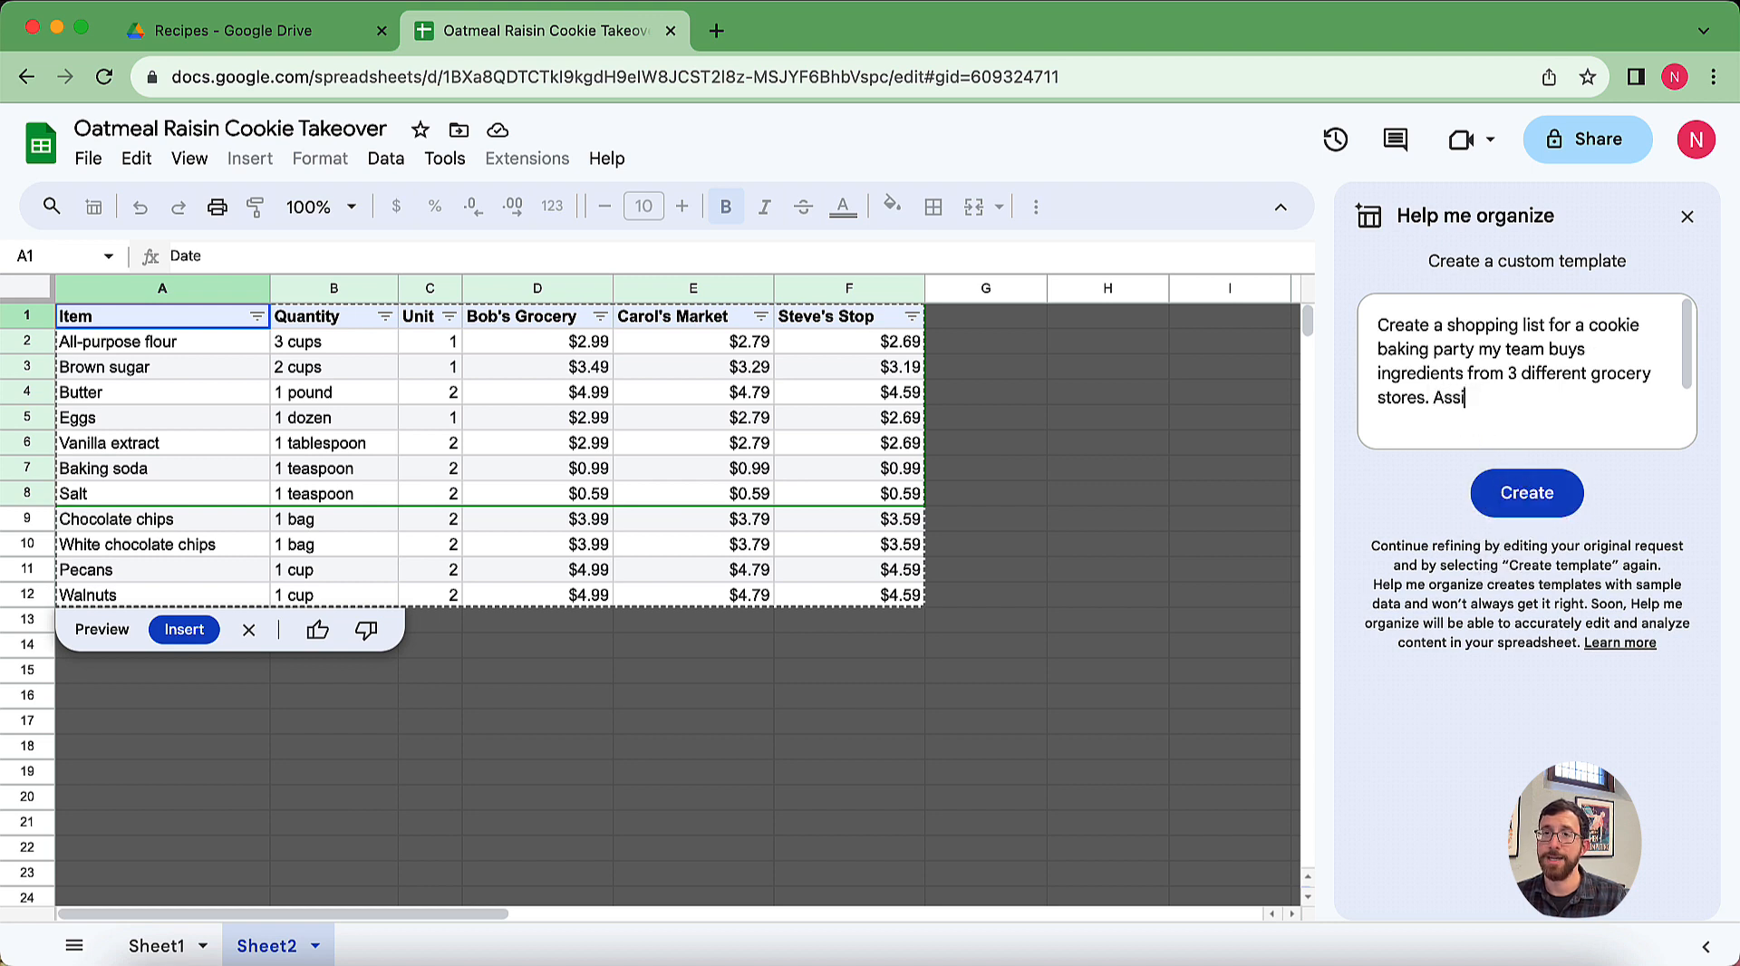
text(gn the tasks to)
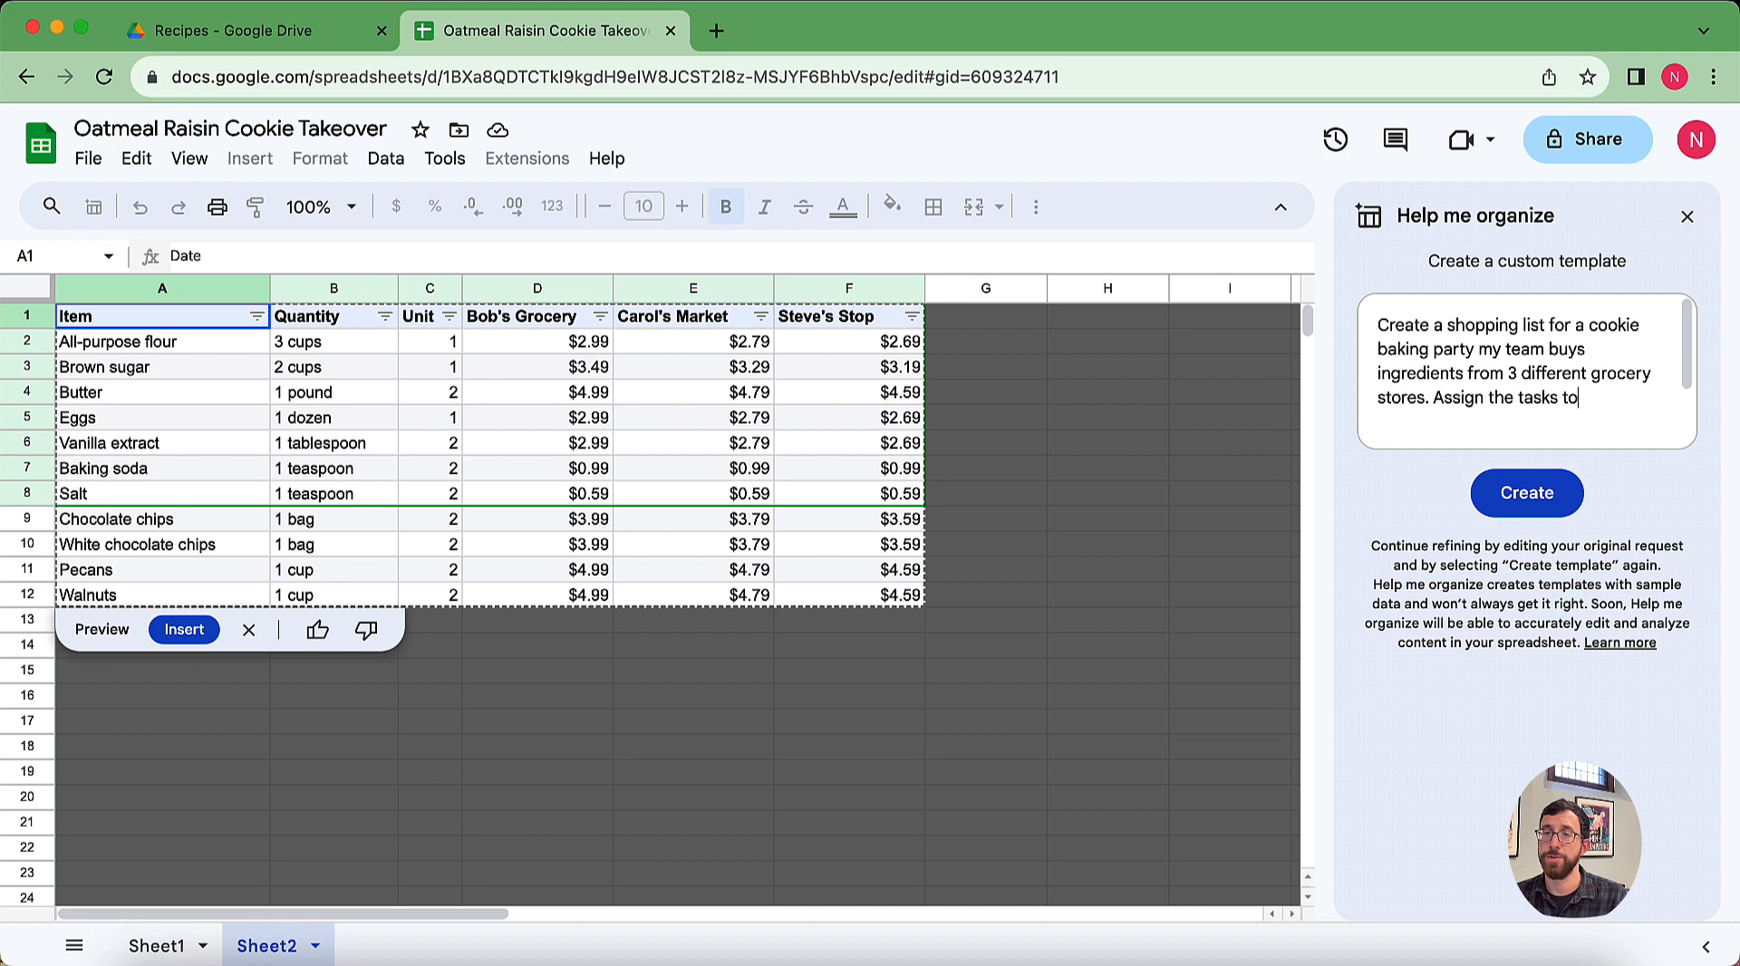
text( different te)
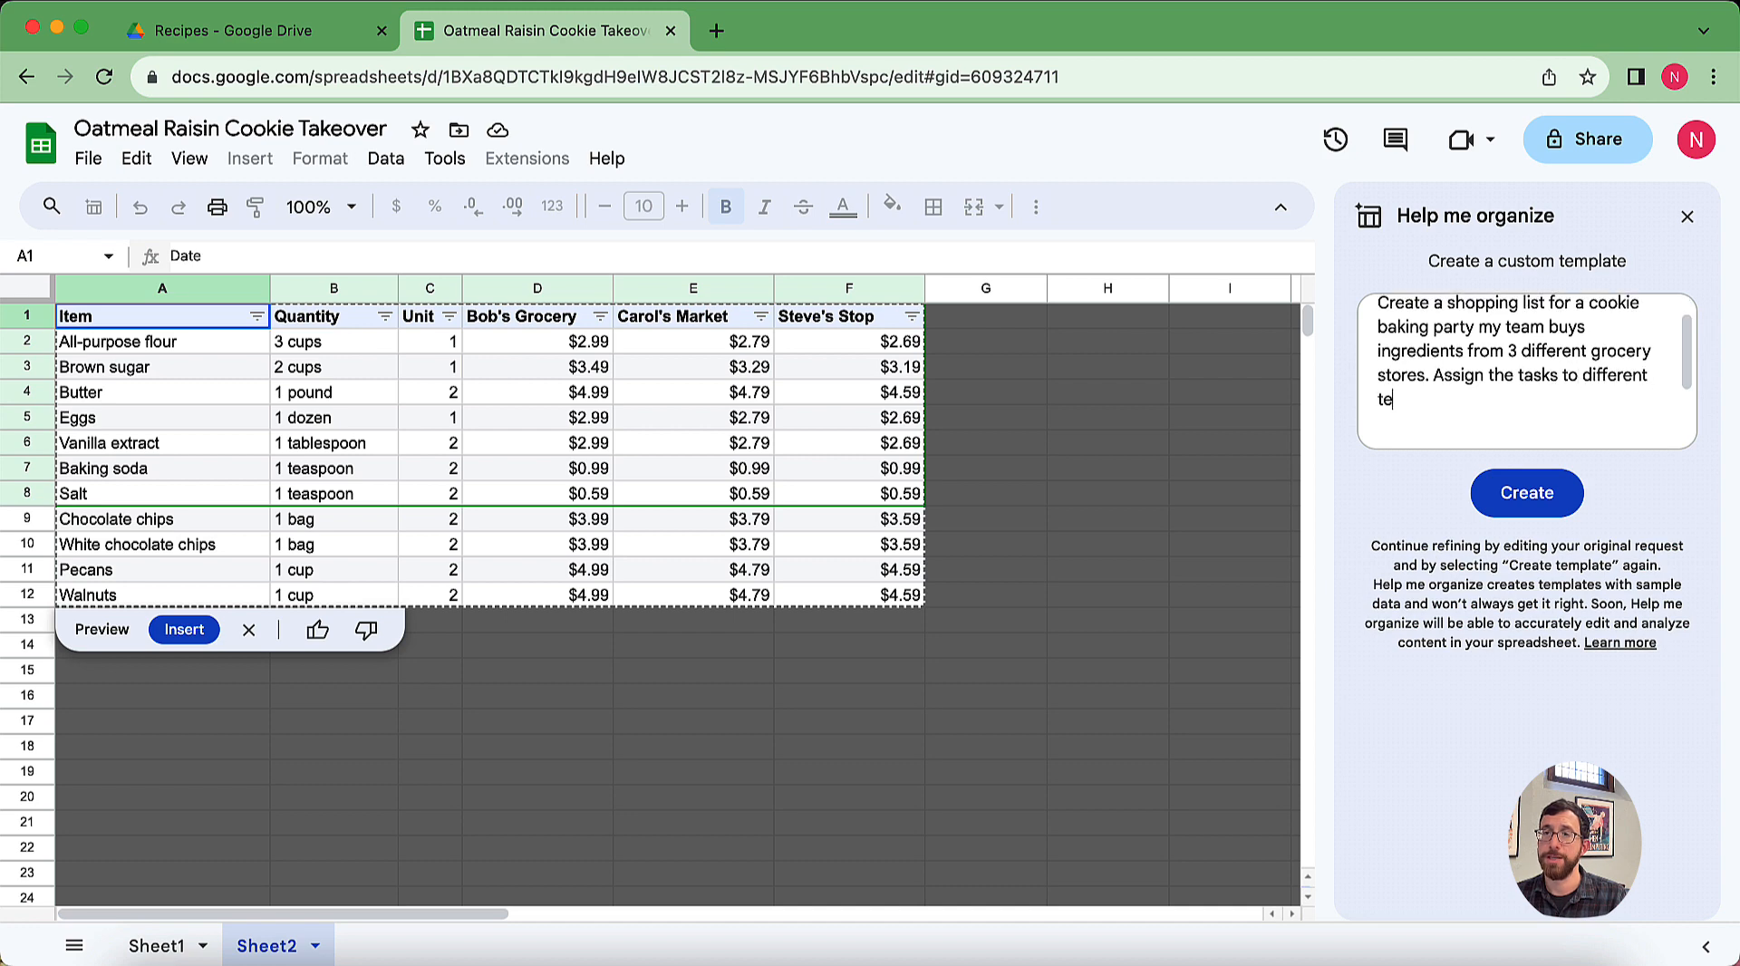
text(am members.)
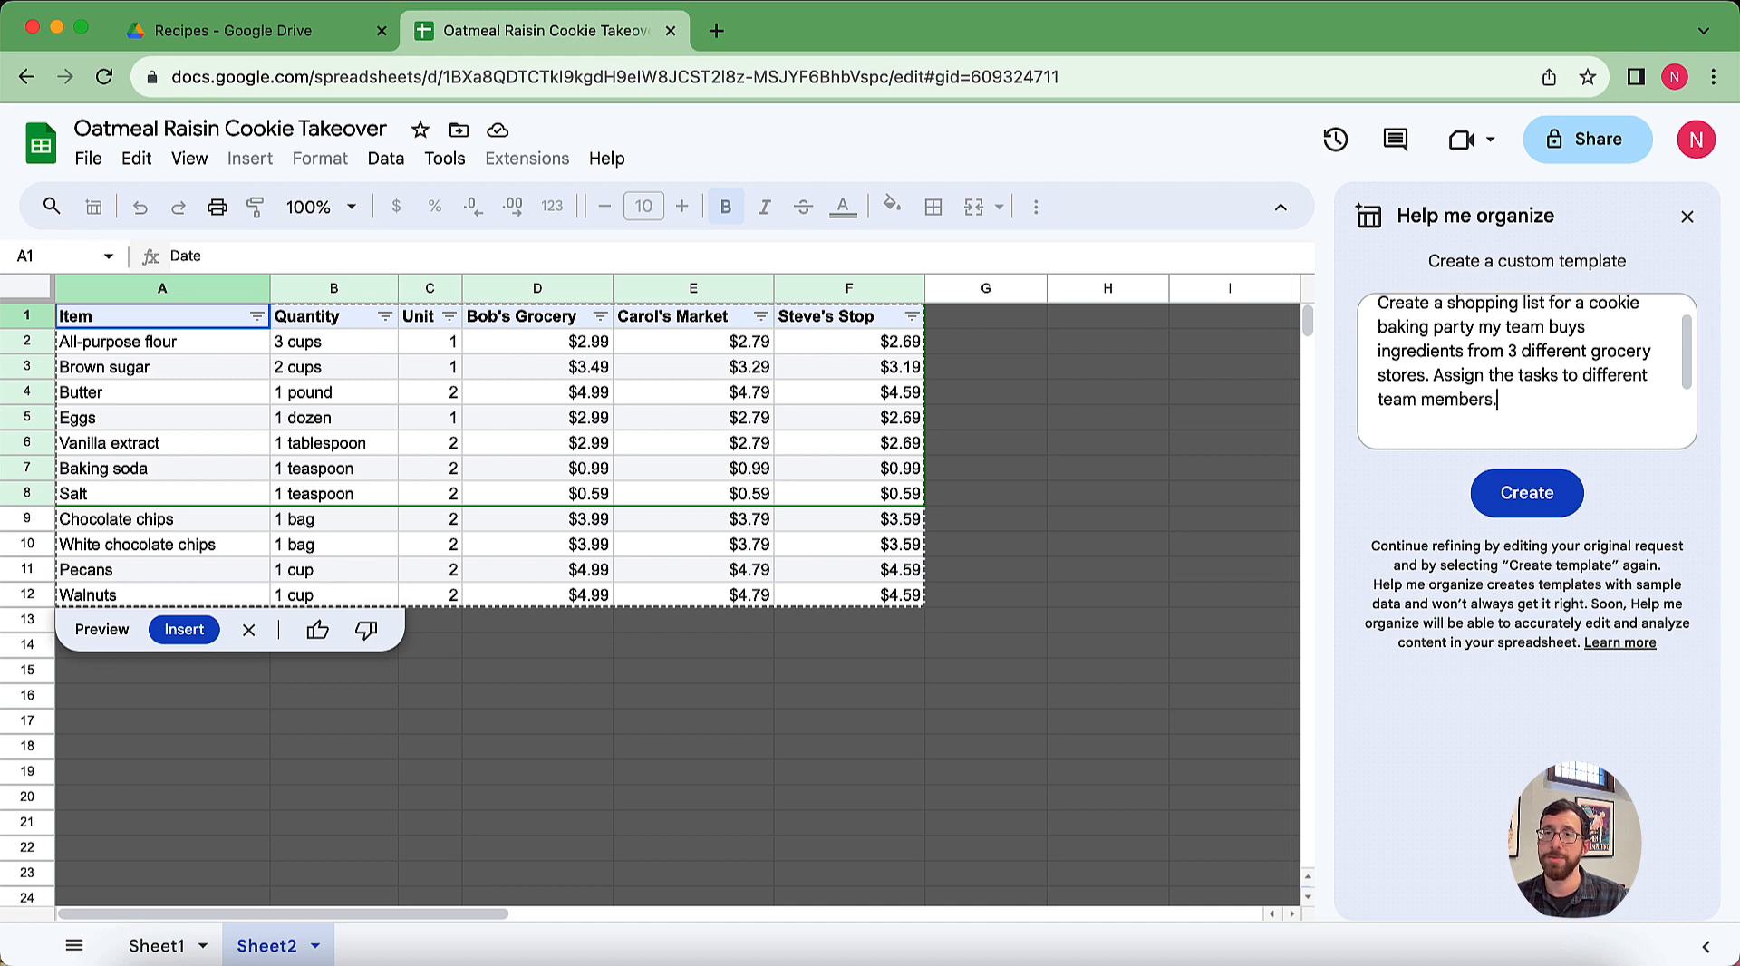
key(Return)
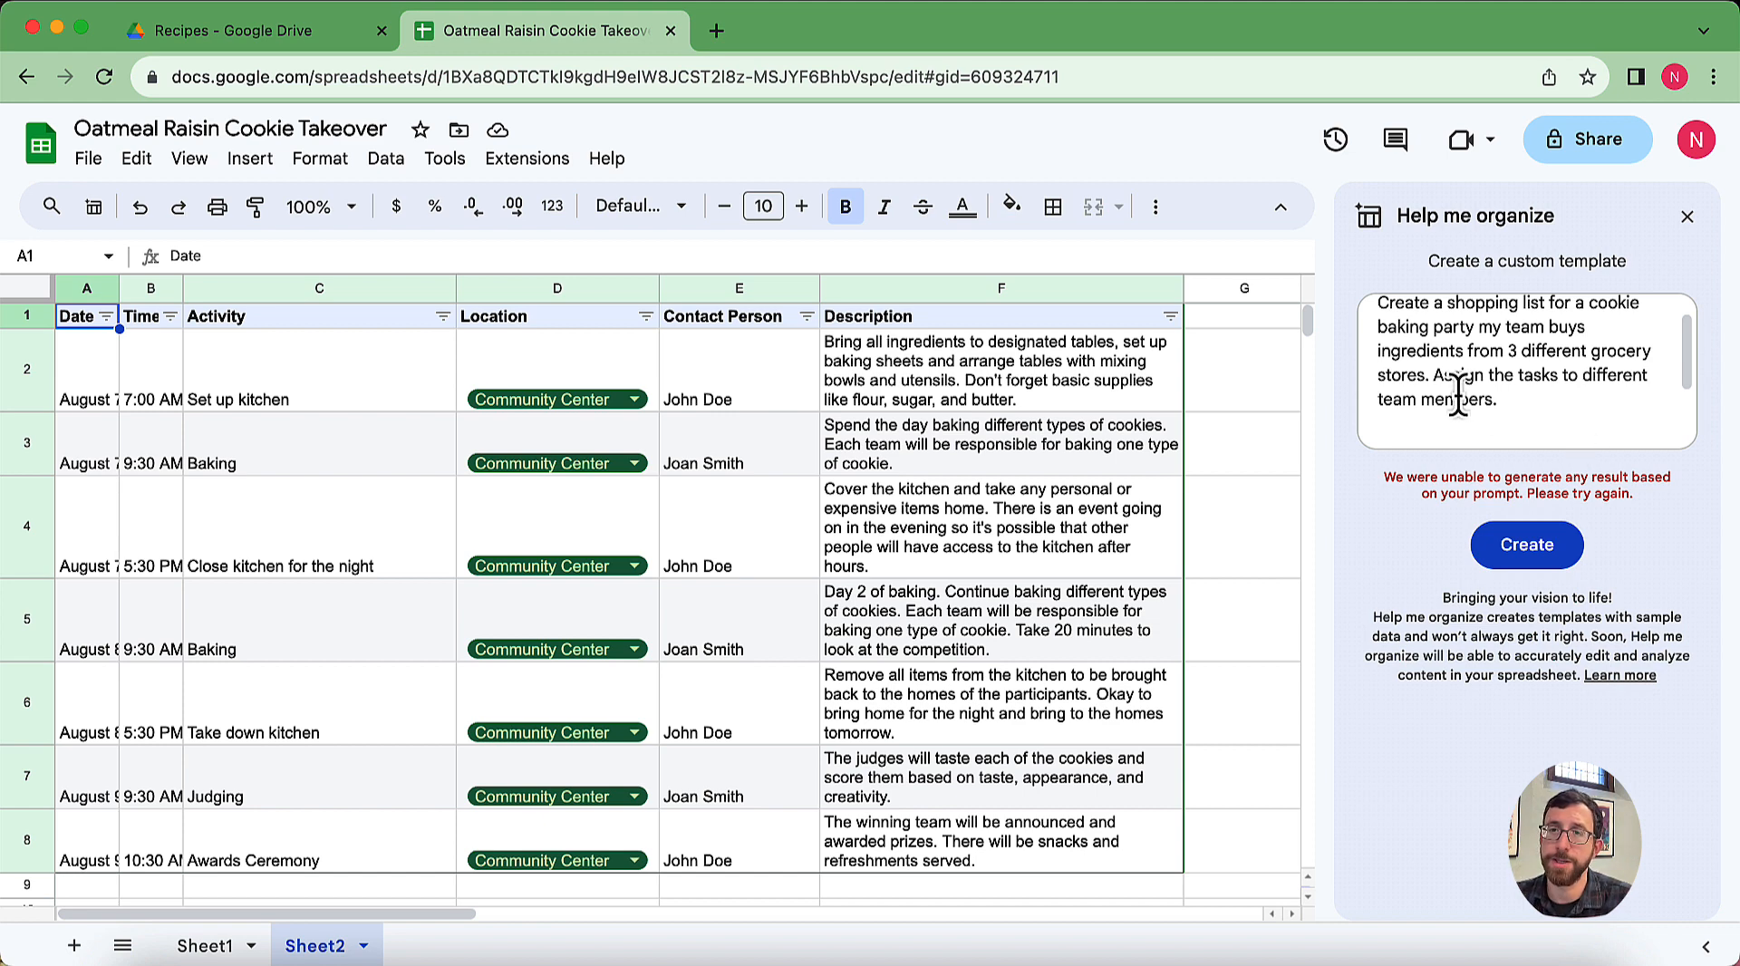
Step: Remove the task assignment sentence from the prompt and generate the shopping list template again
drag(1432, 376, 1520, 407)
key(BackSpace)
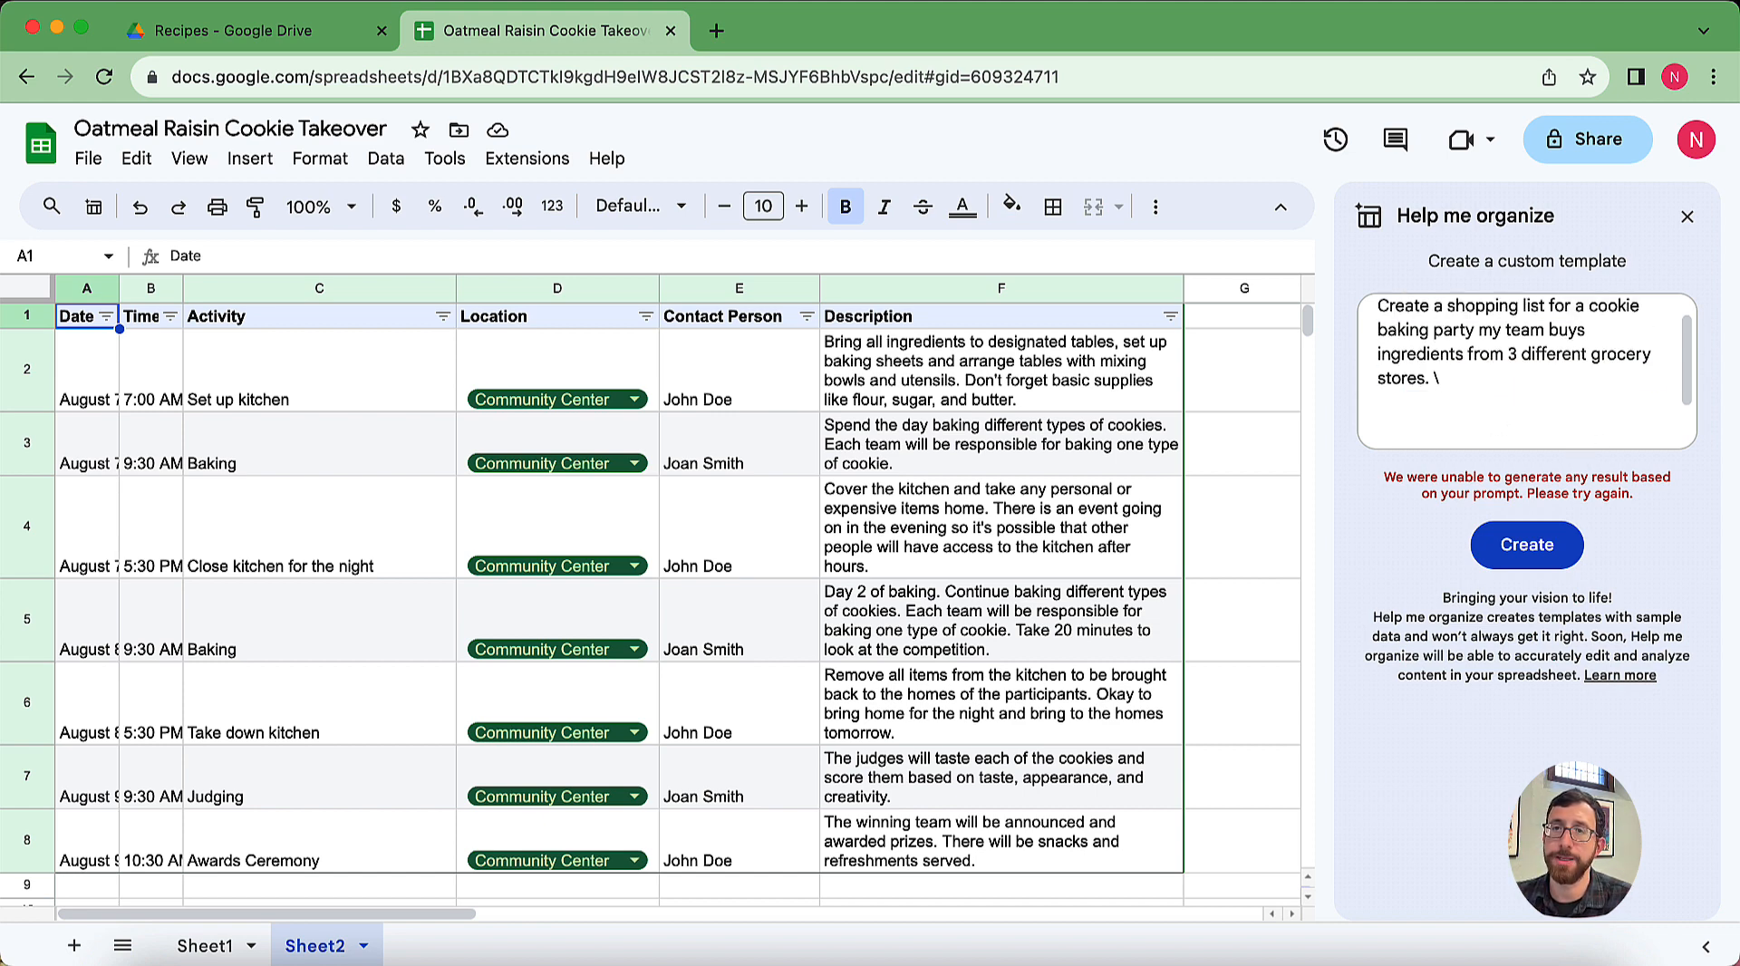
key(BackSpace)
click(1545, 545)
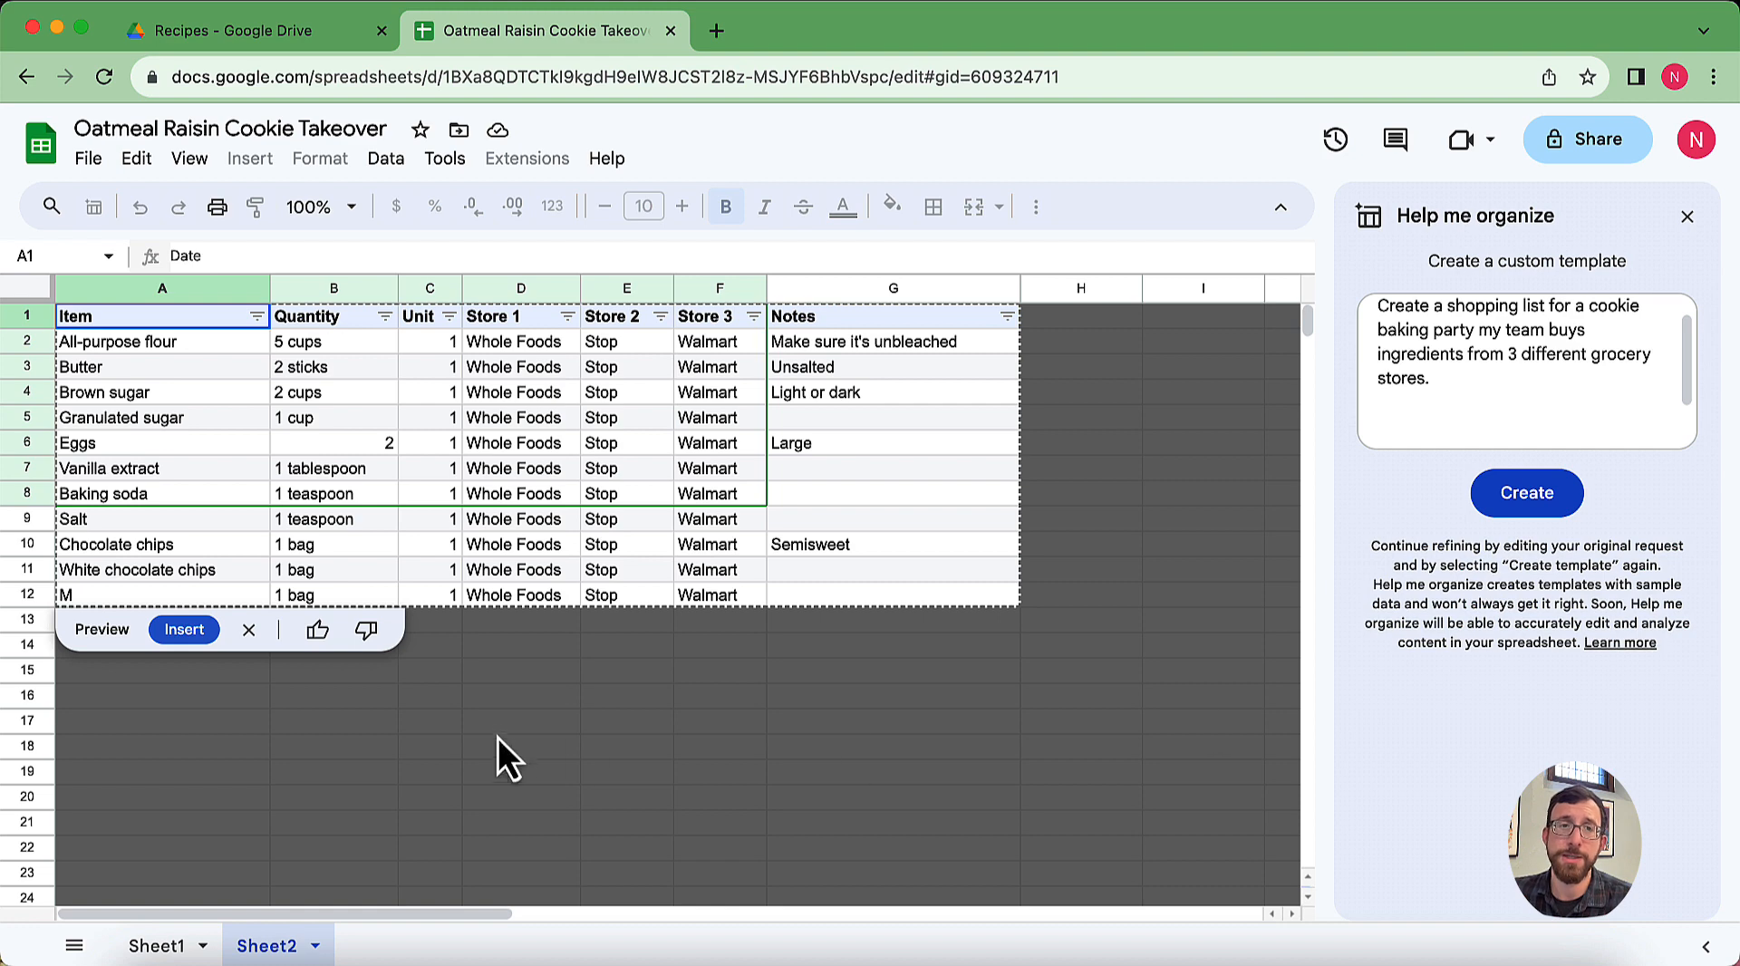
Step: Discard the previewed shopping list template and add a third sheet
click(248, 629)
click(75, 945)
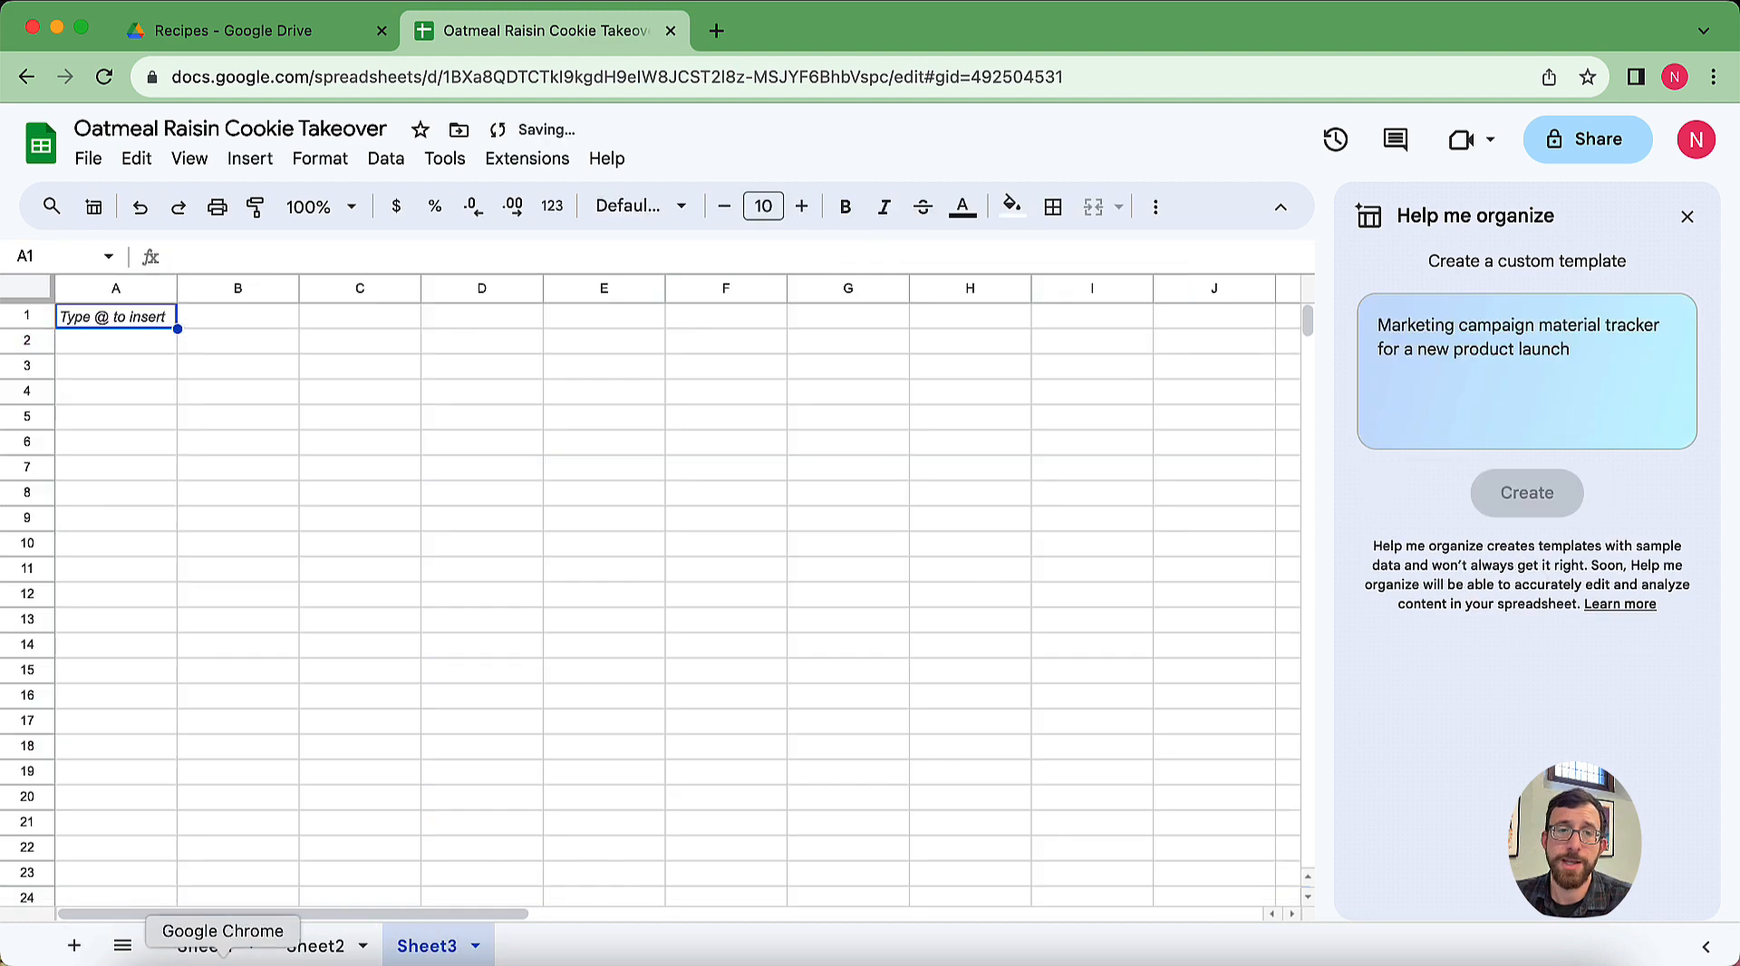
Step: Generate a template on Sheet3 from the prompt "Create a project tracker for my team to launch our new cookie company"
click(1483, 376)
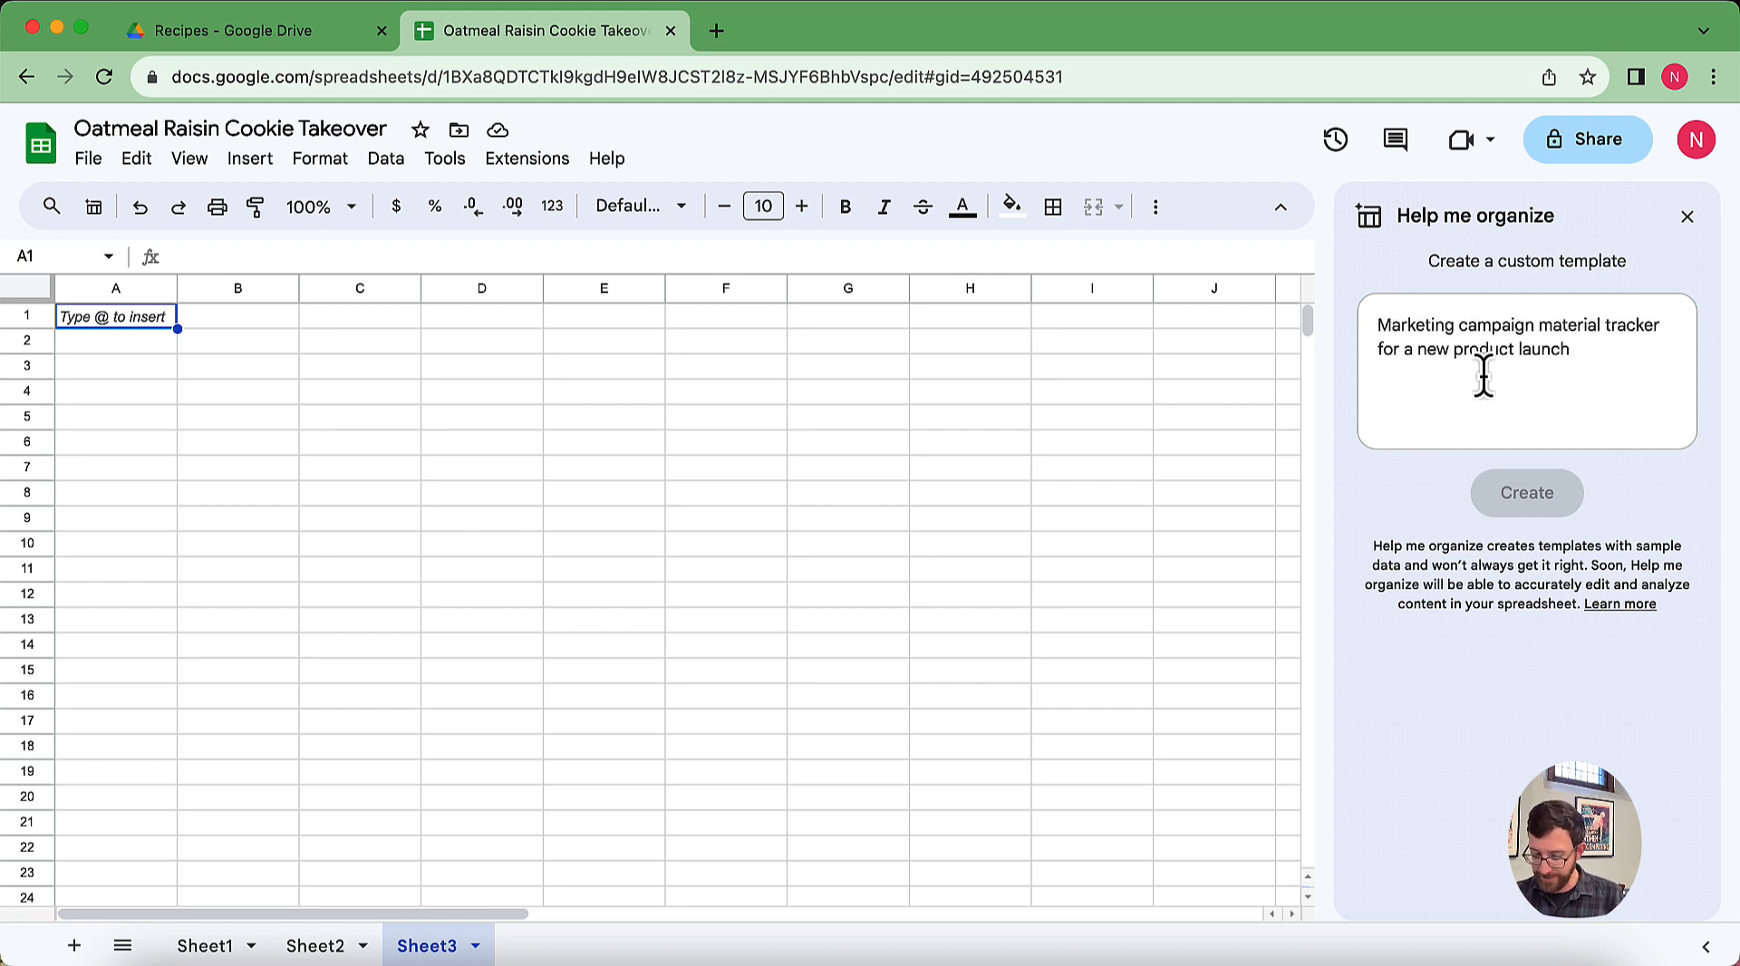
text(Create a)
text(projec)
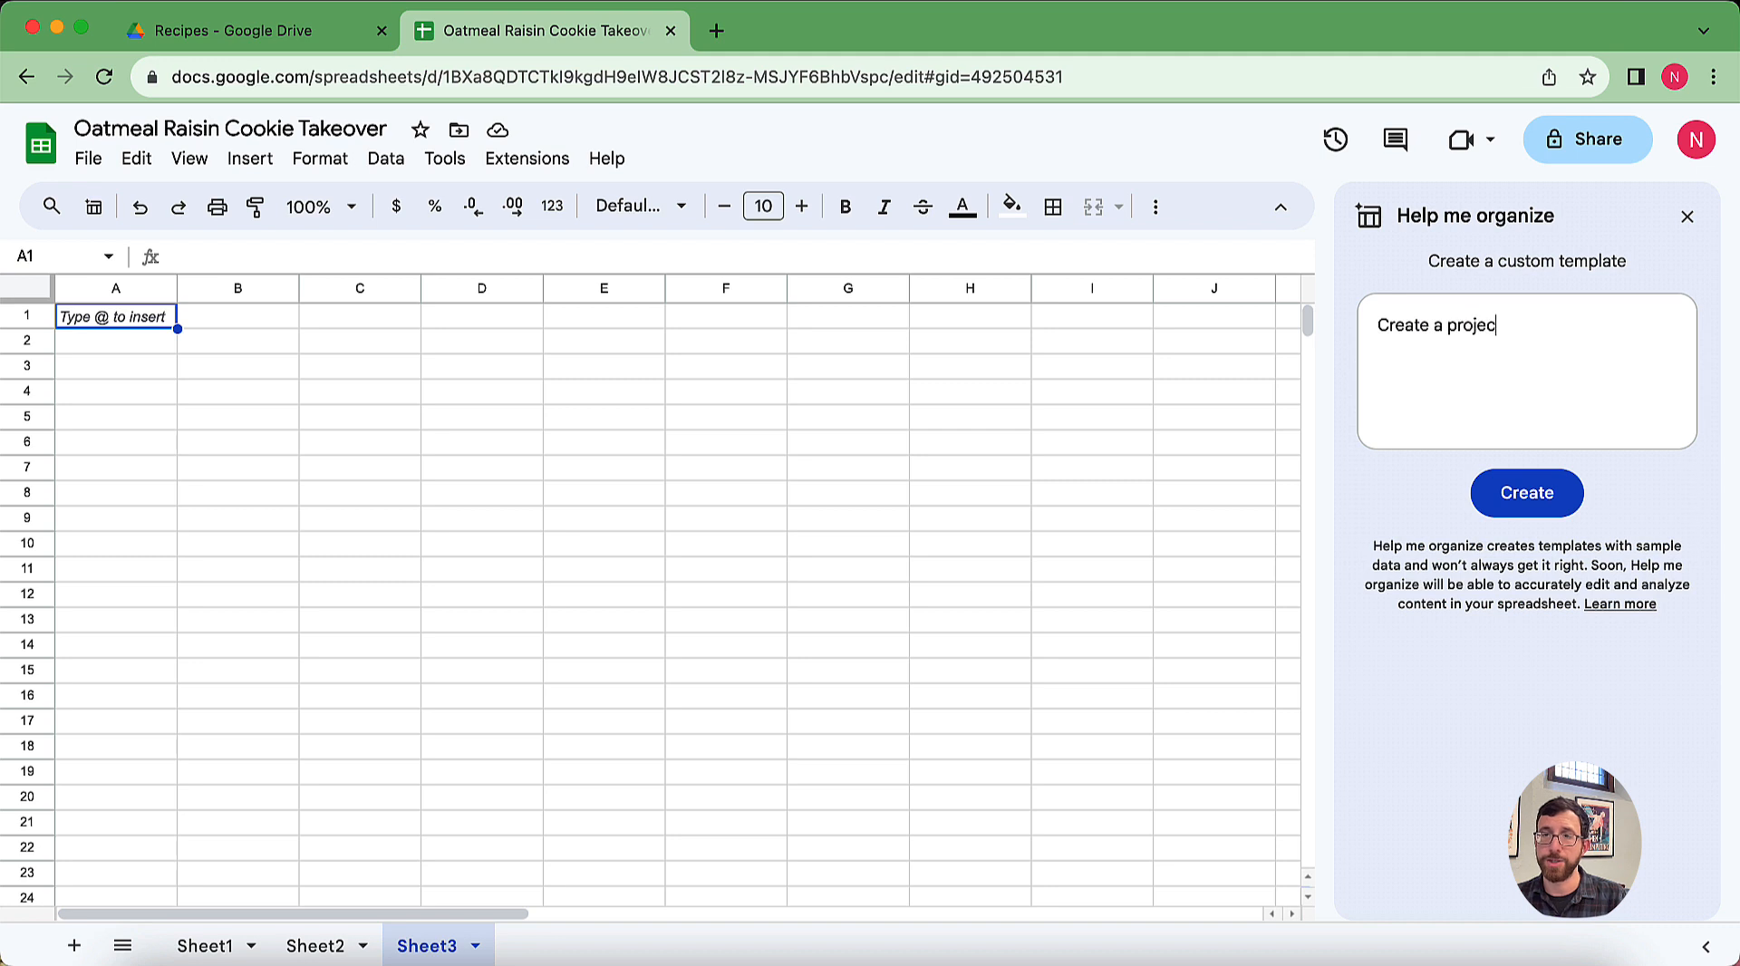
text(t tracker for)
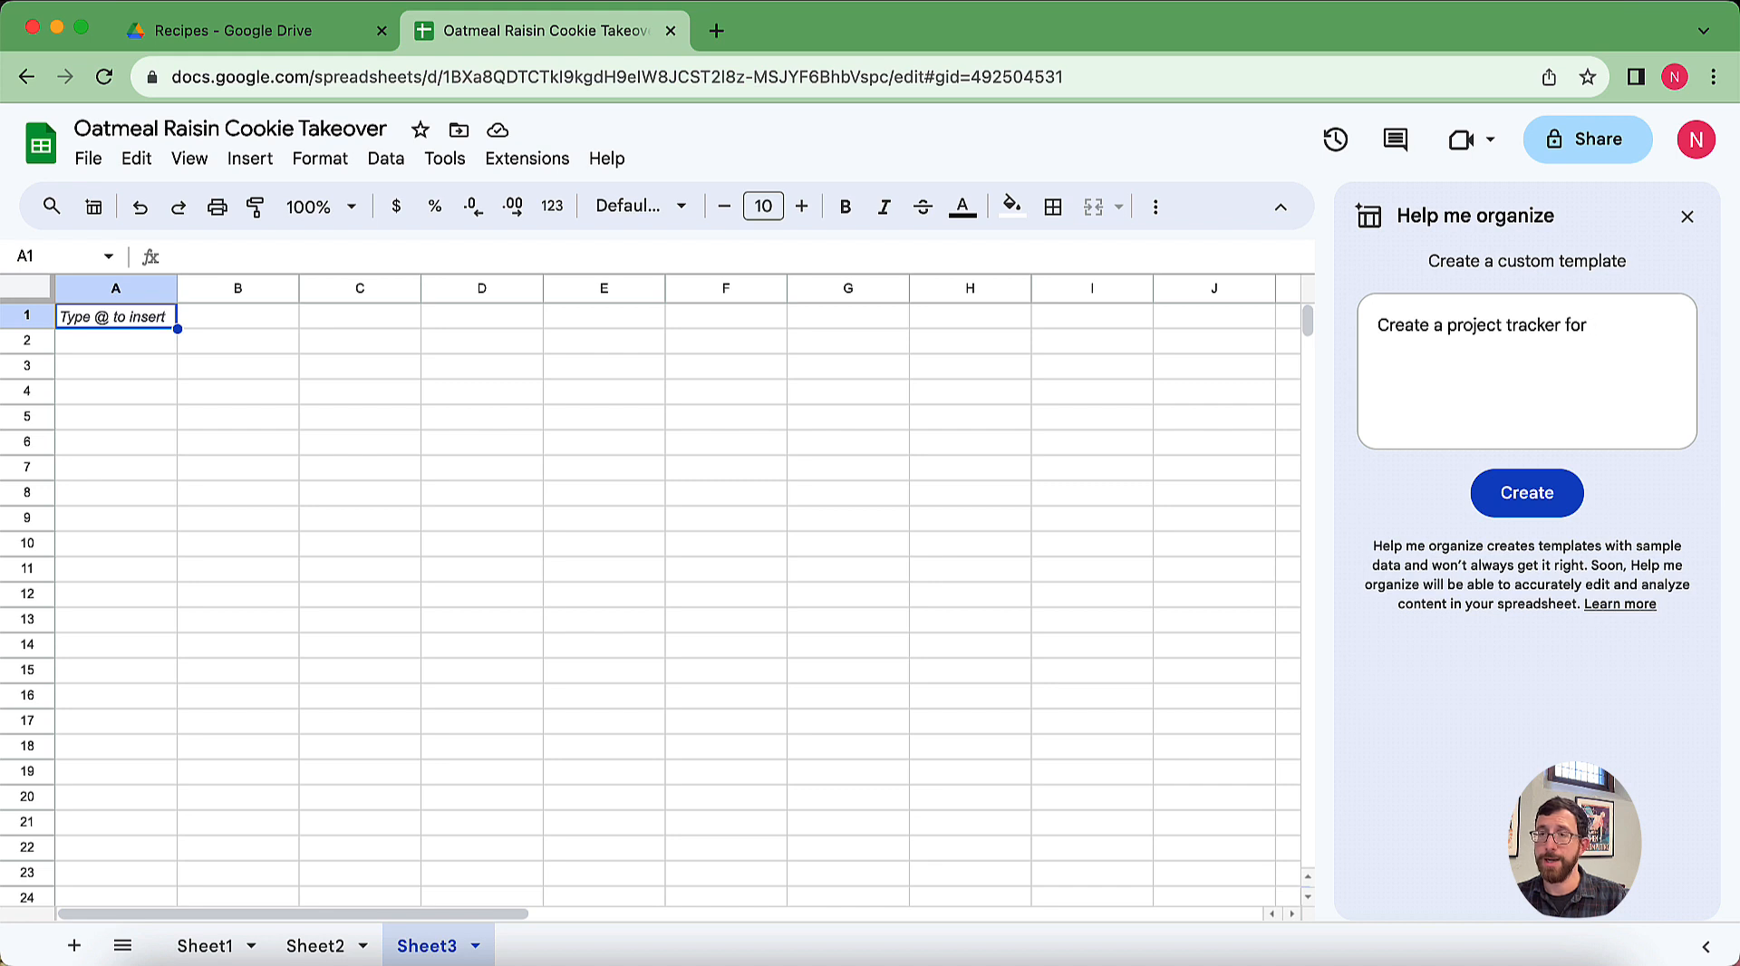
text( my team)
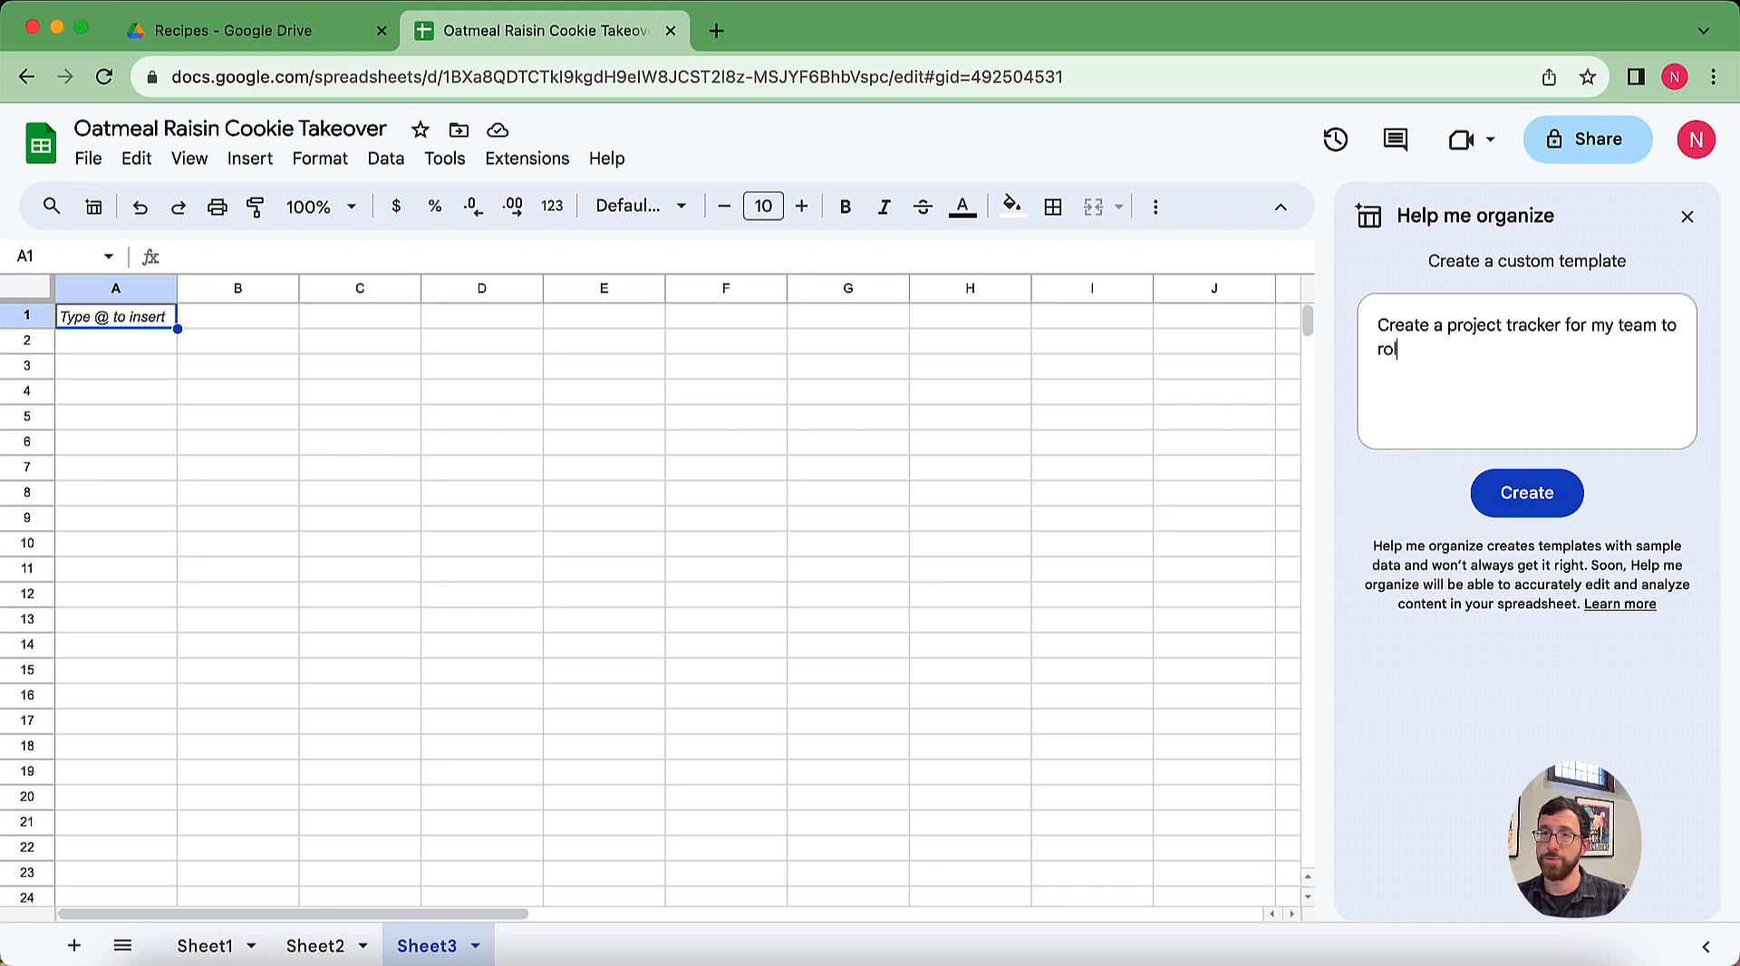
text( to la)
text( laun)
text(ch our )
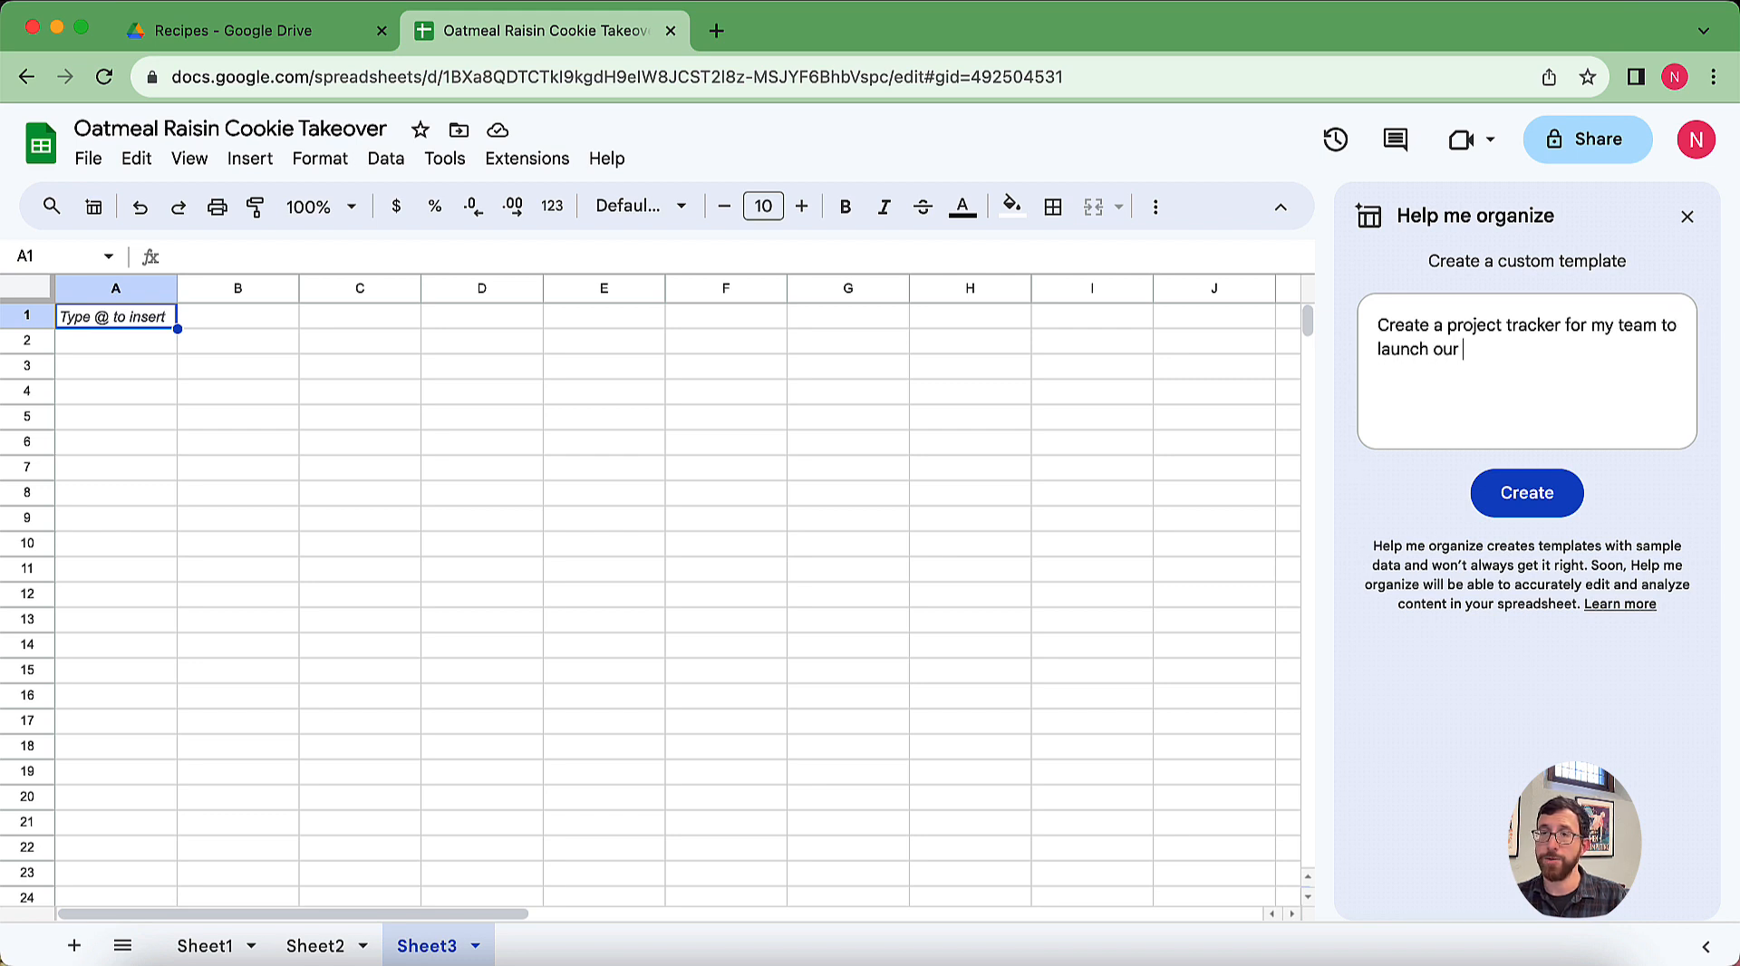
text(new cookie company)
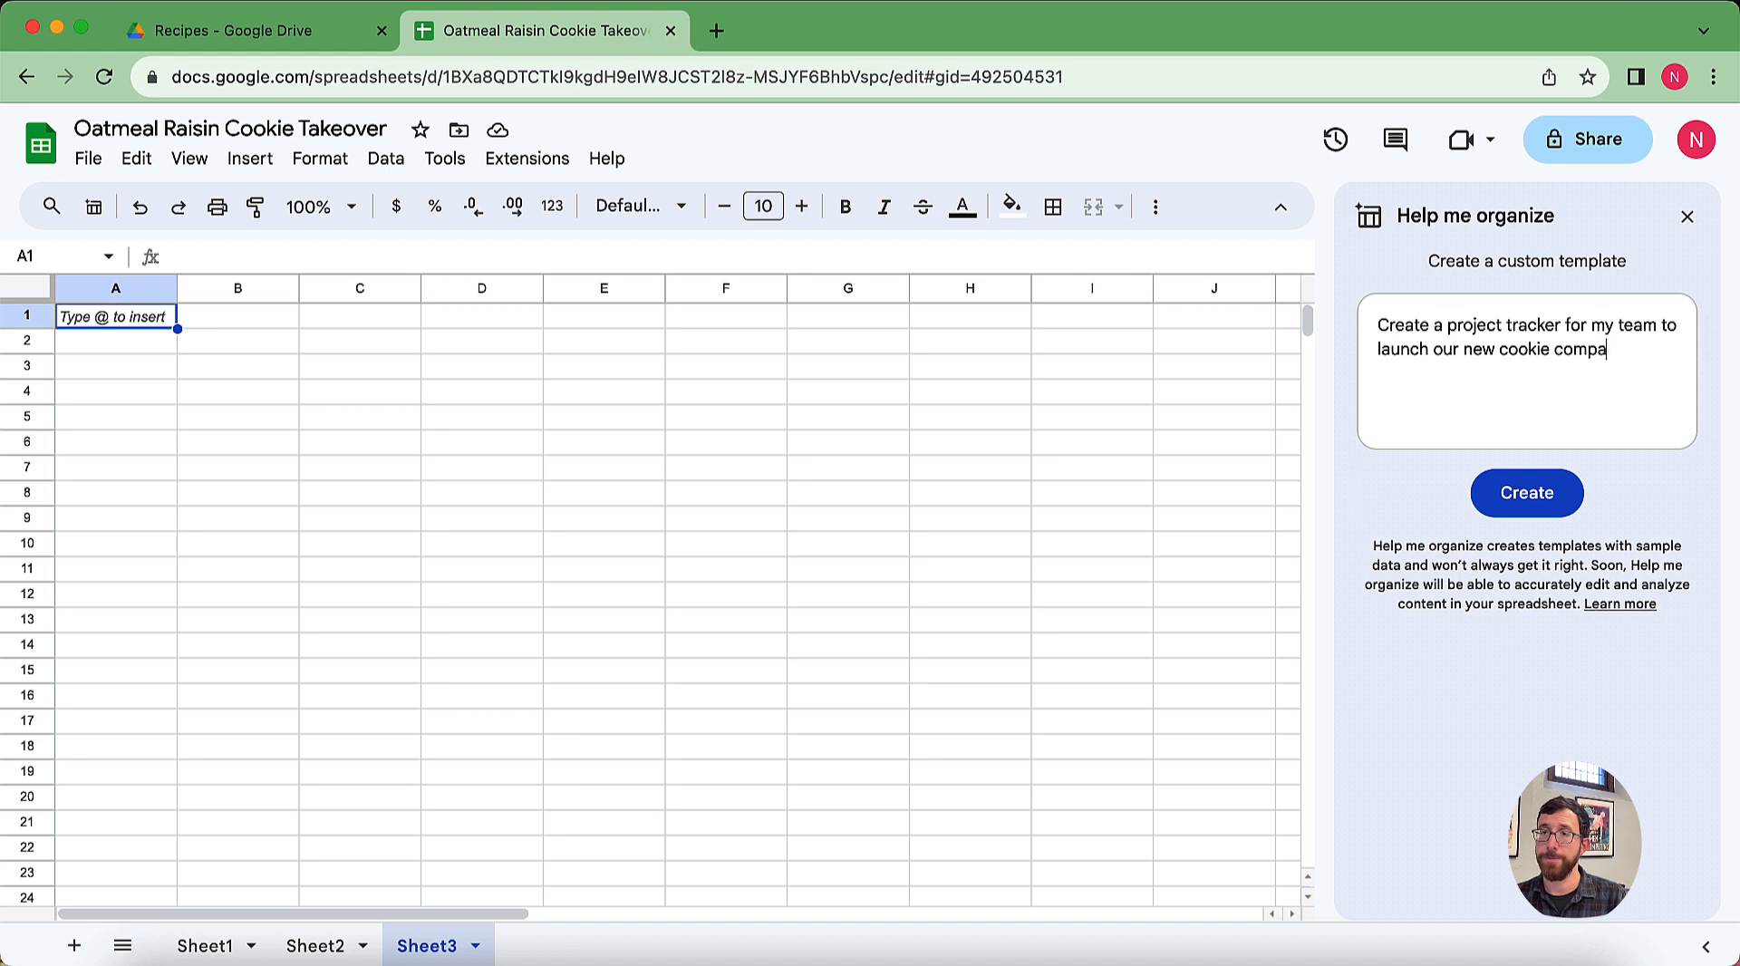
key(Return)
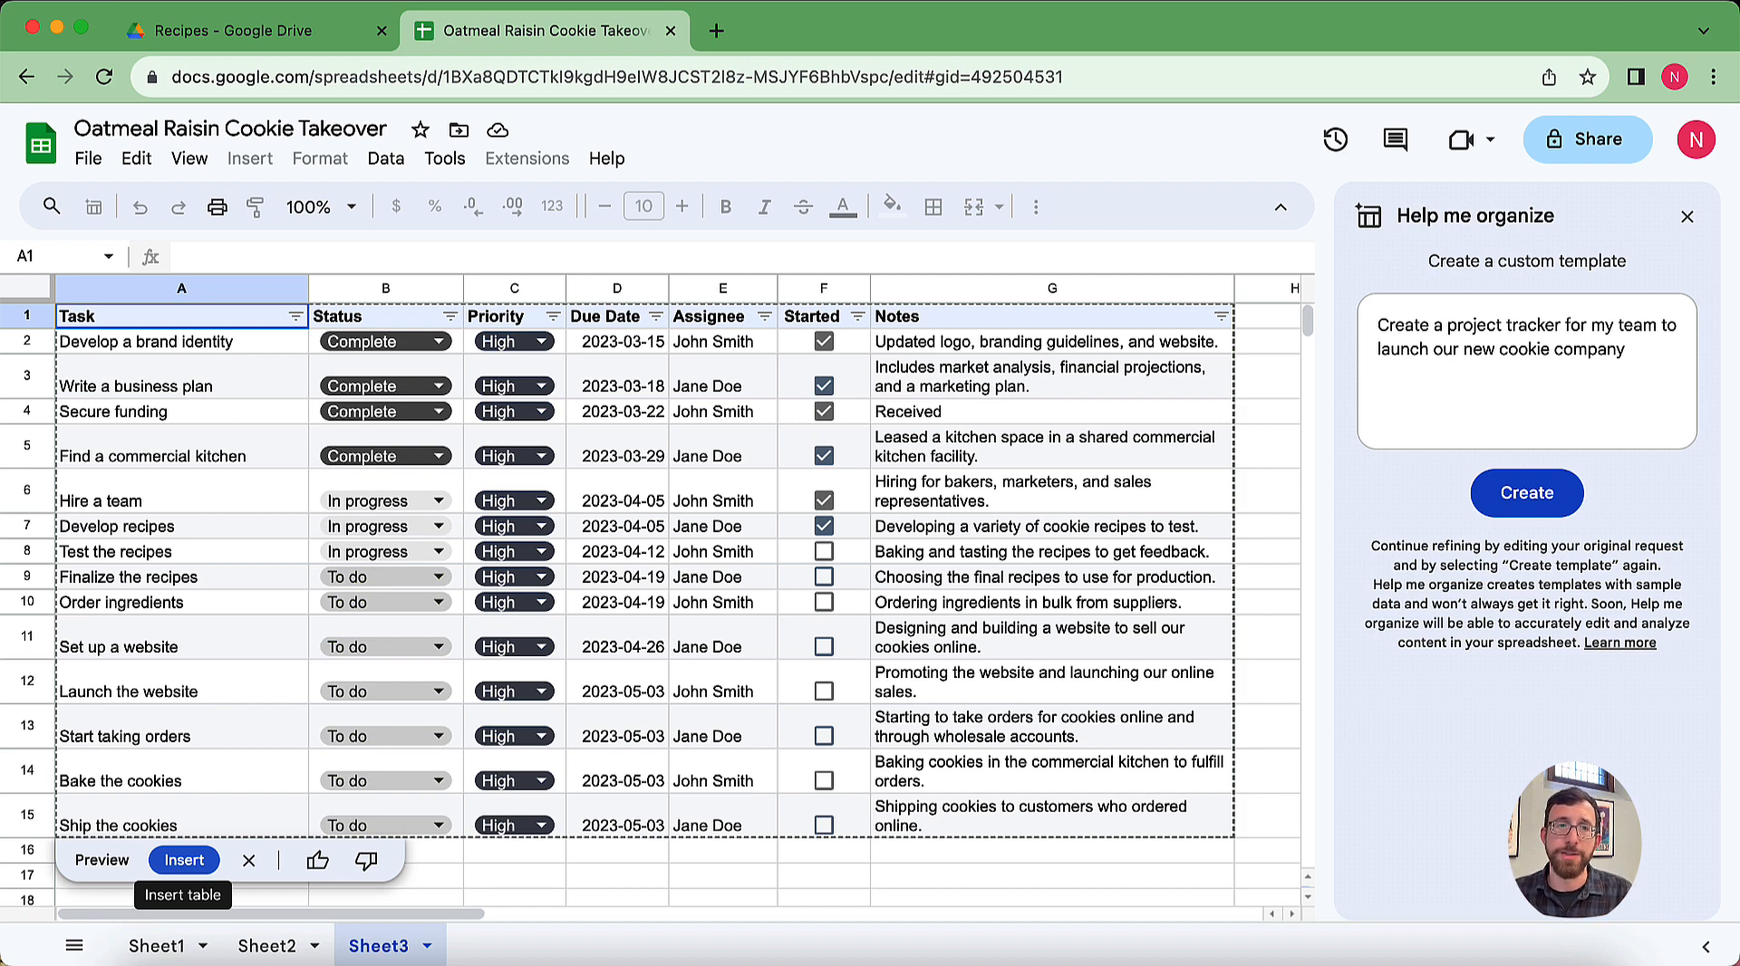
Step: Insert the generated project tracker into Sheet3 and view the dropdown rule for the first task's Status
click(190, 861)
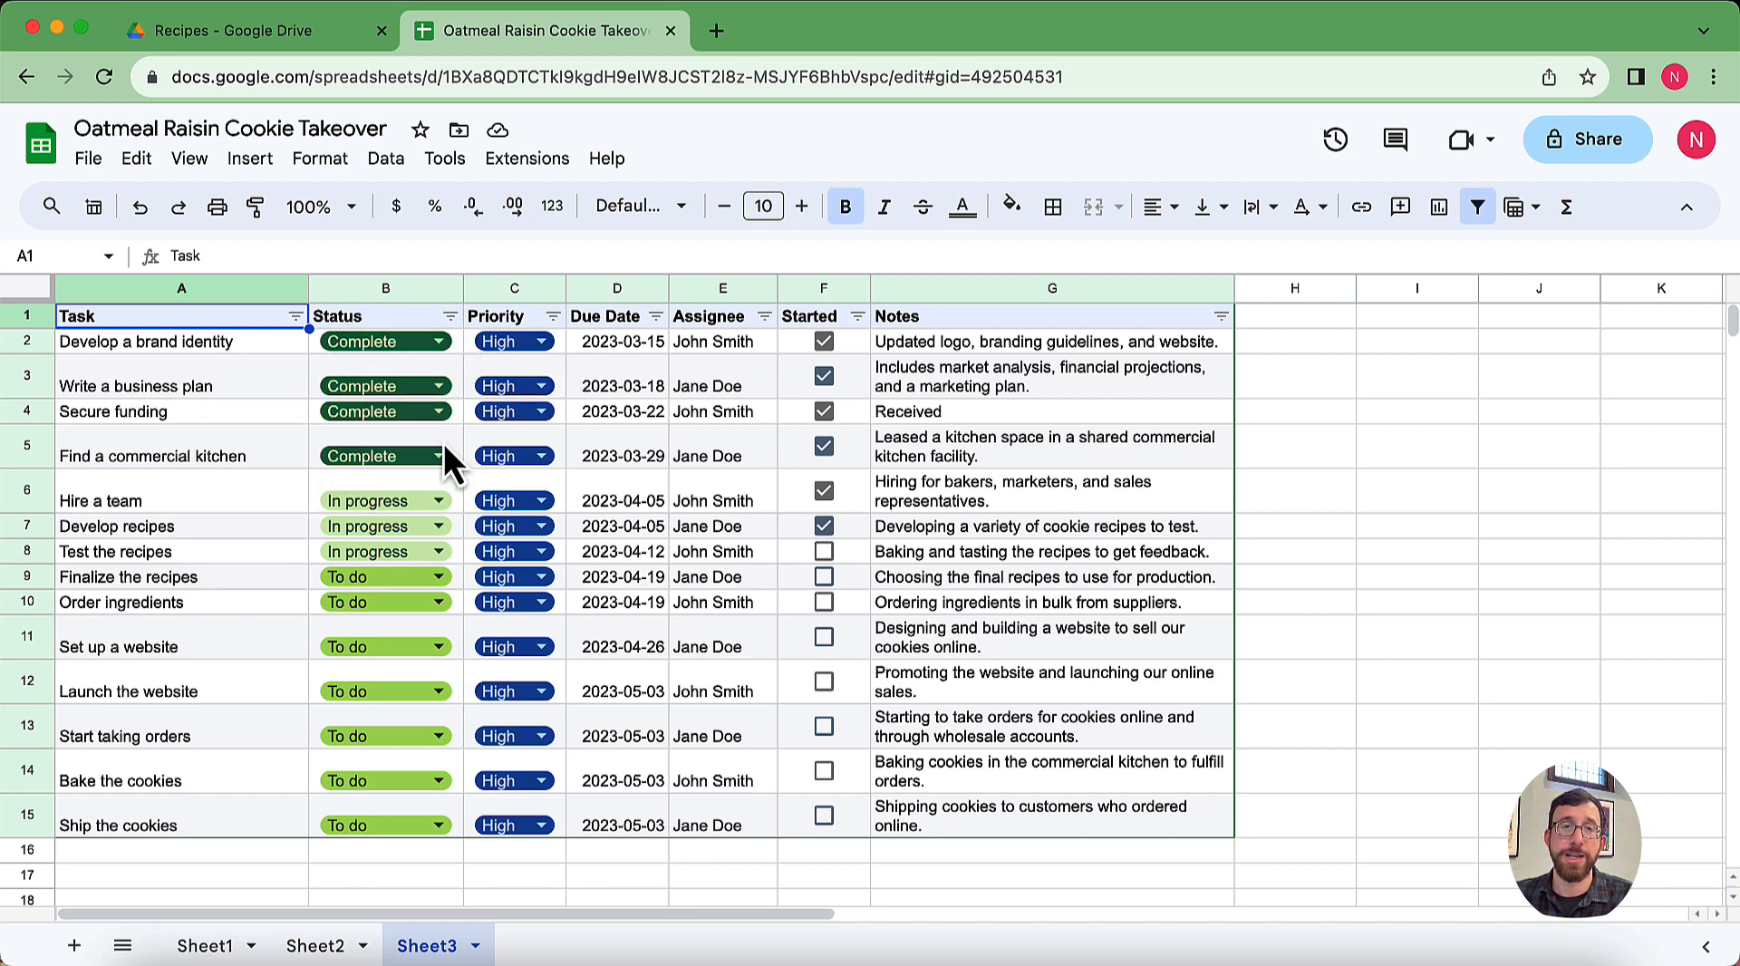
click(441, 343)
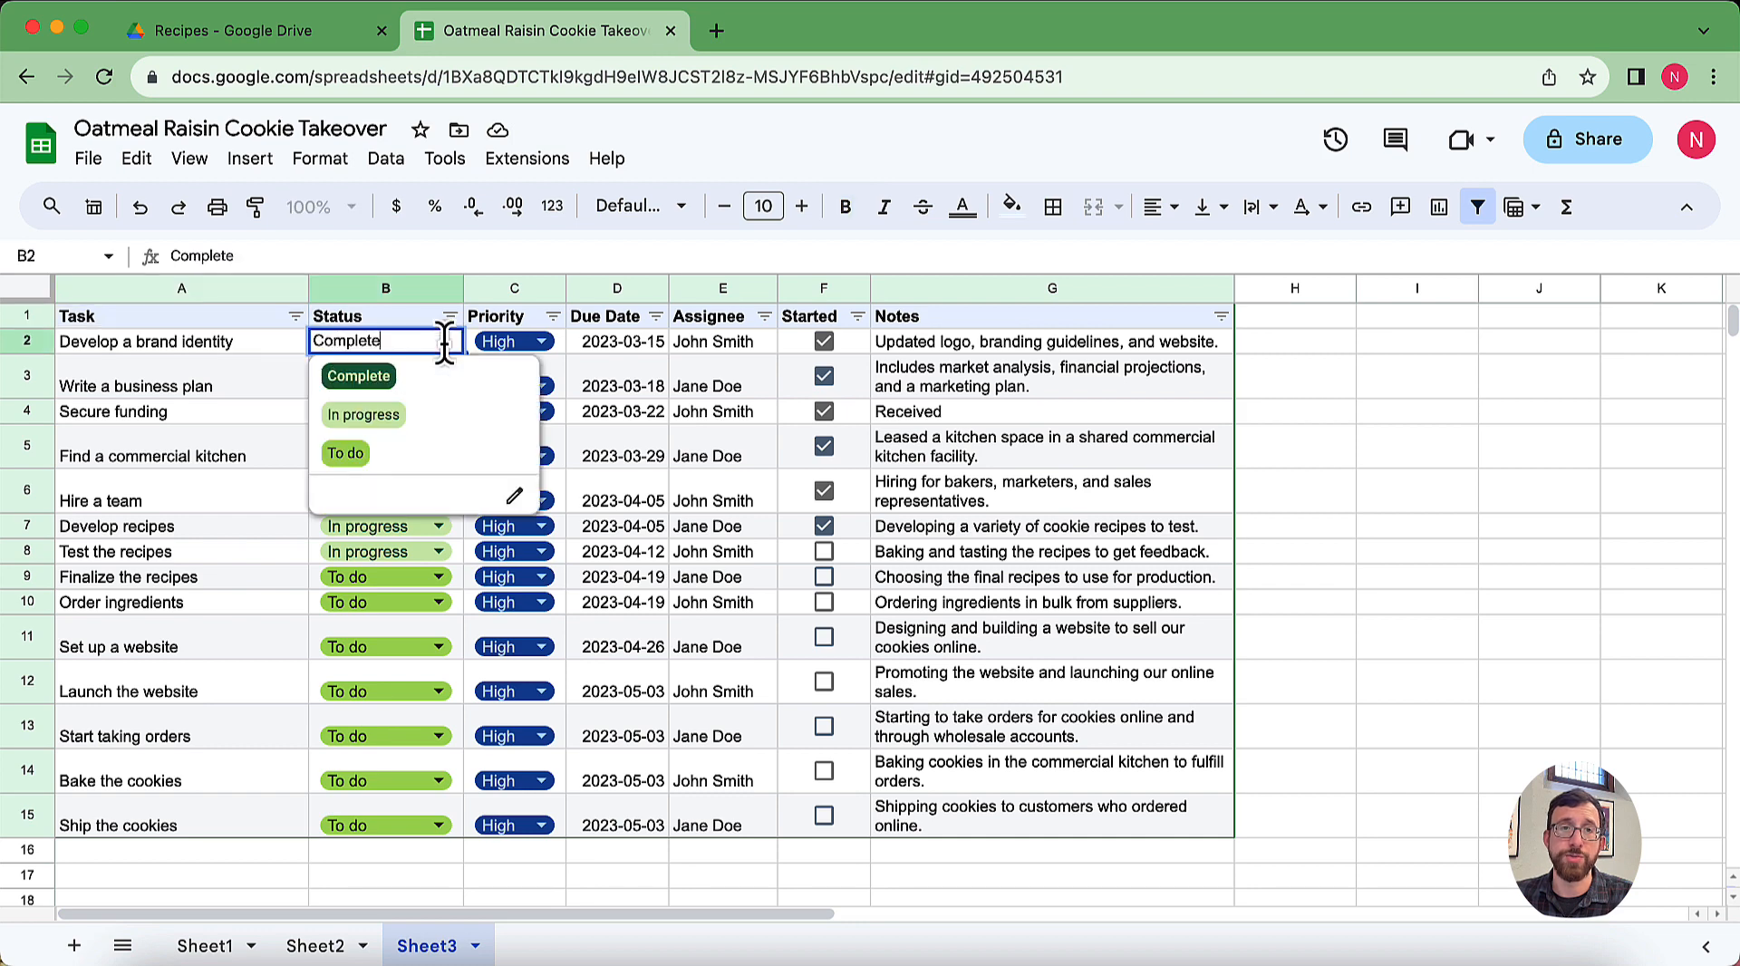
click(469, 500)
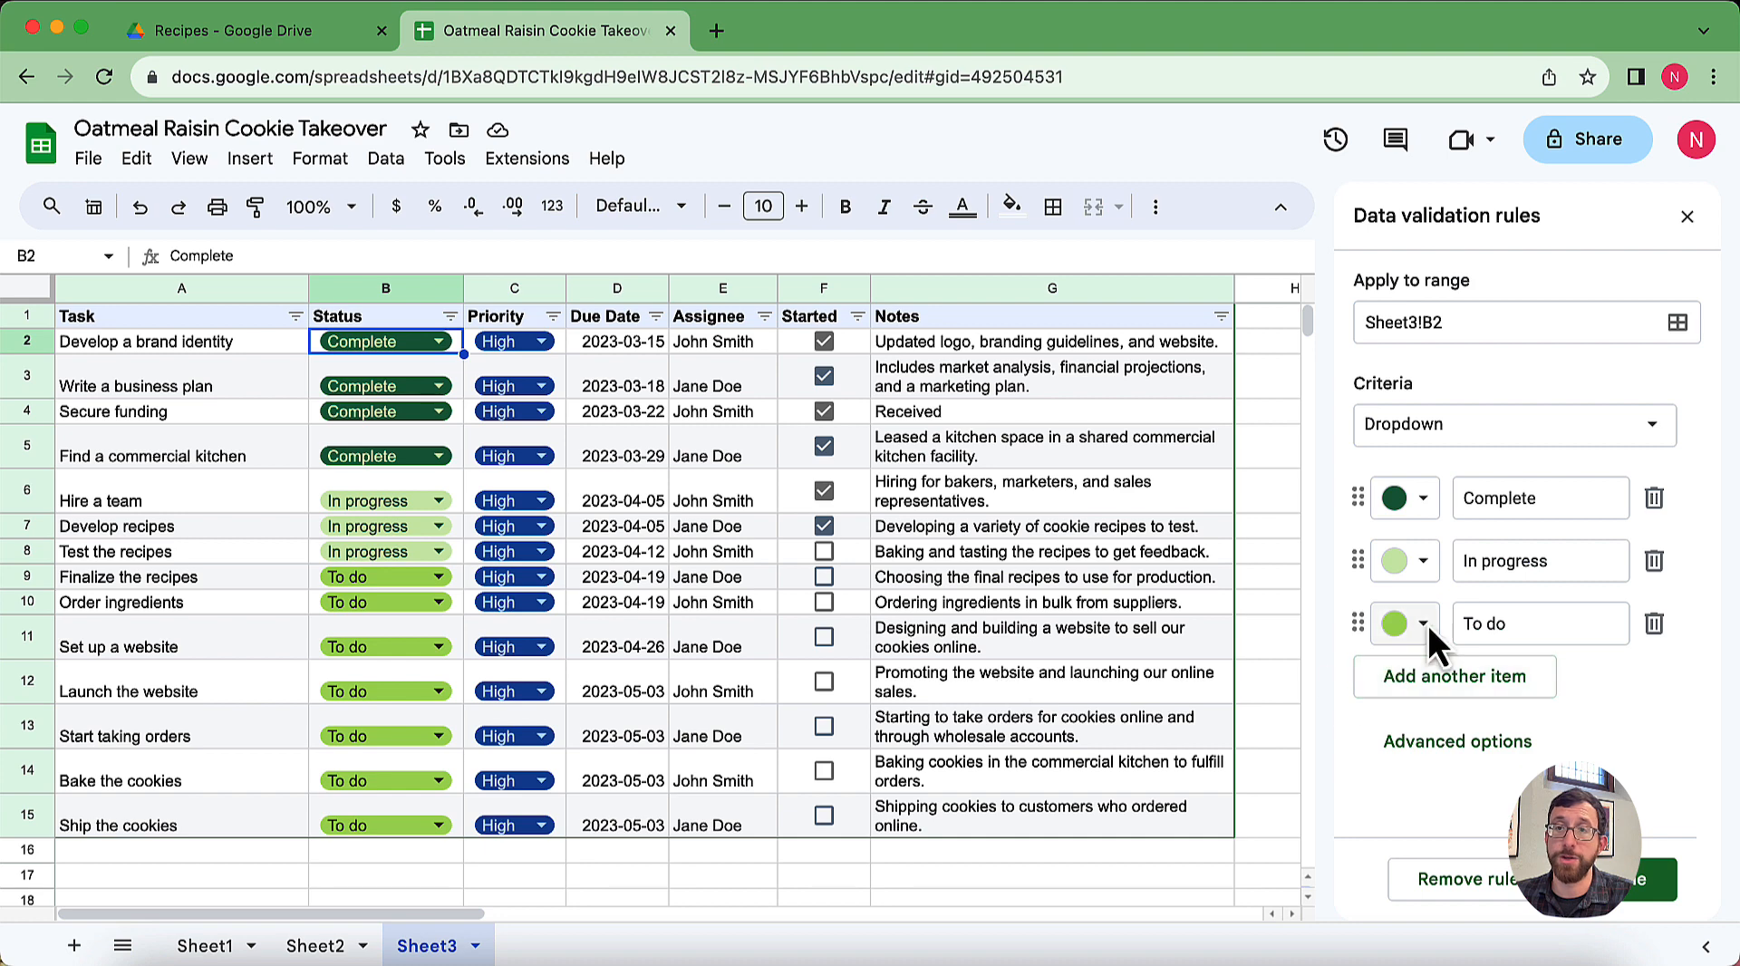
click(1686, 219)
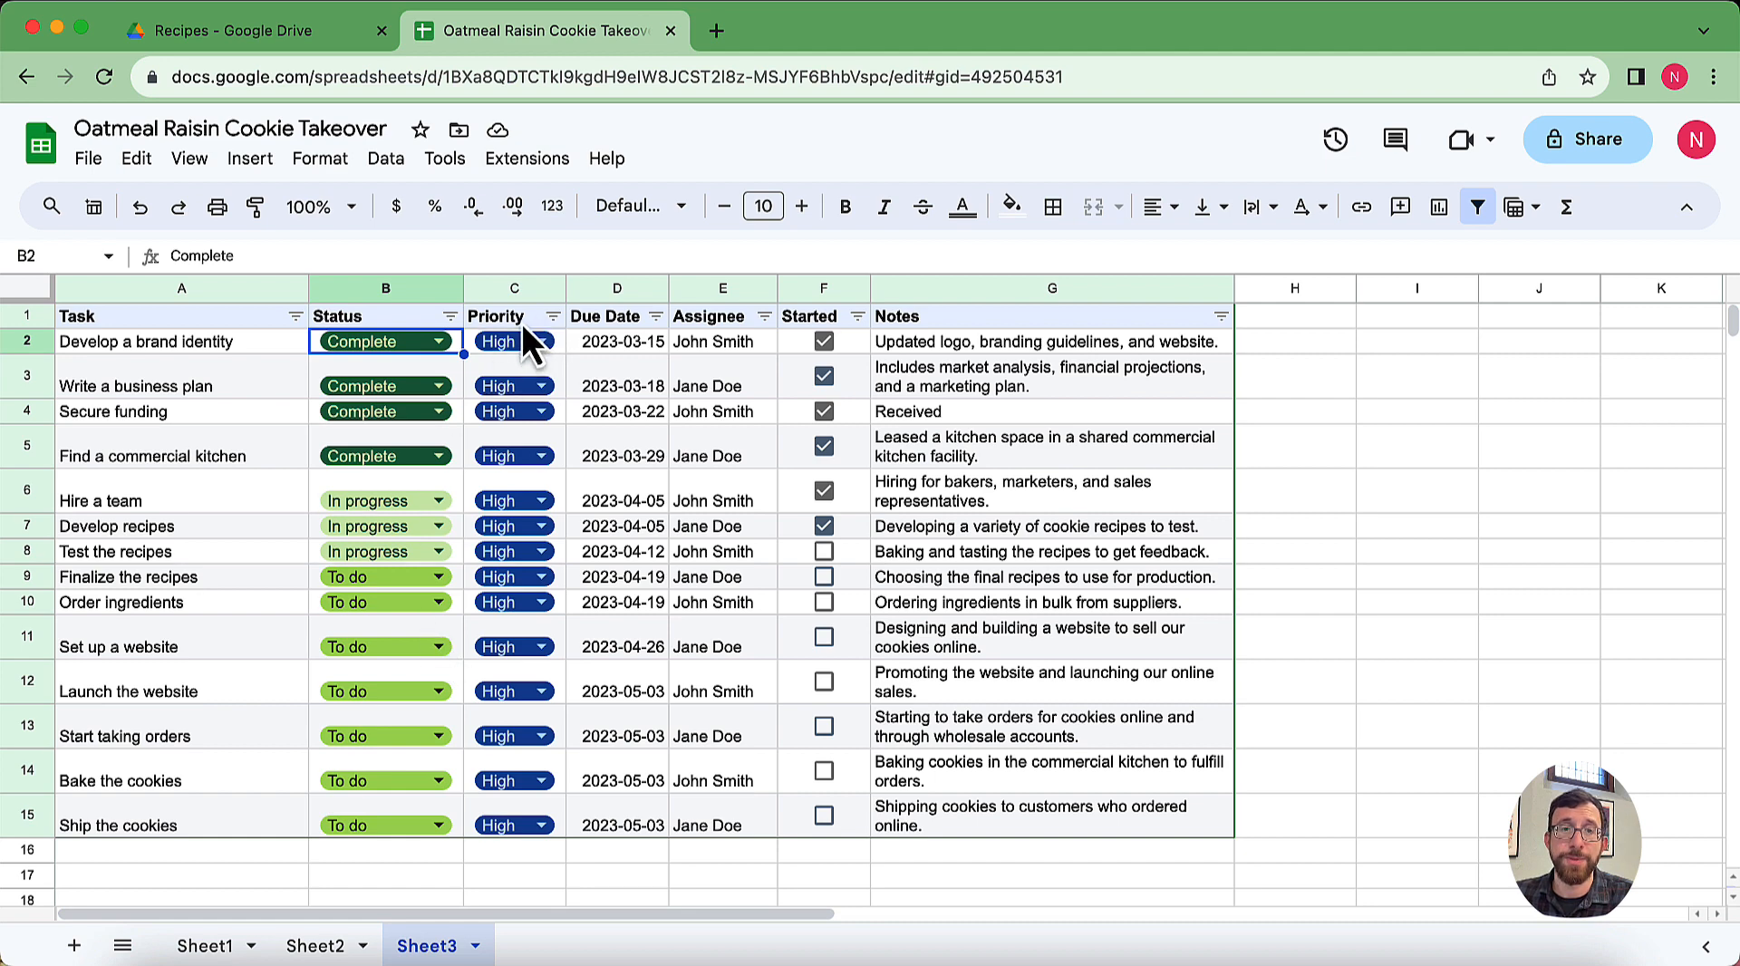
Step: Open the first task's Priority dropdown rule for editing and extend its range to C2:C15
click(544, 457)
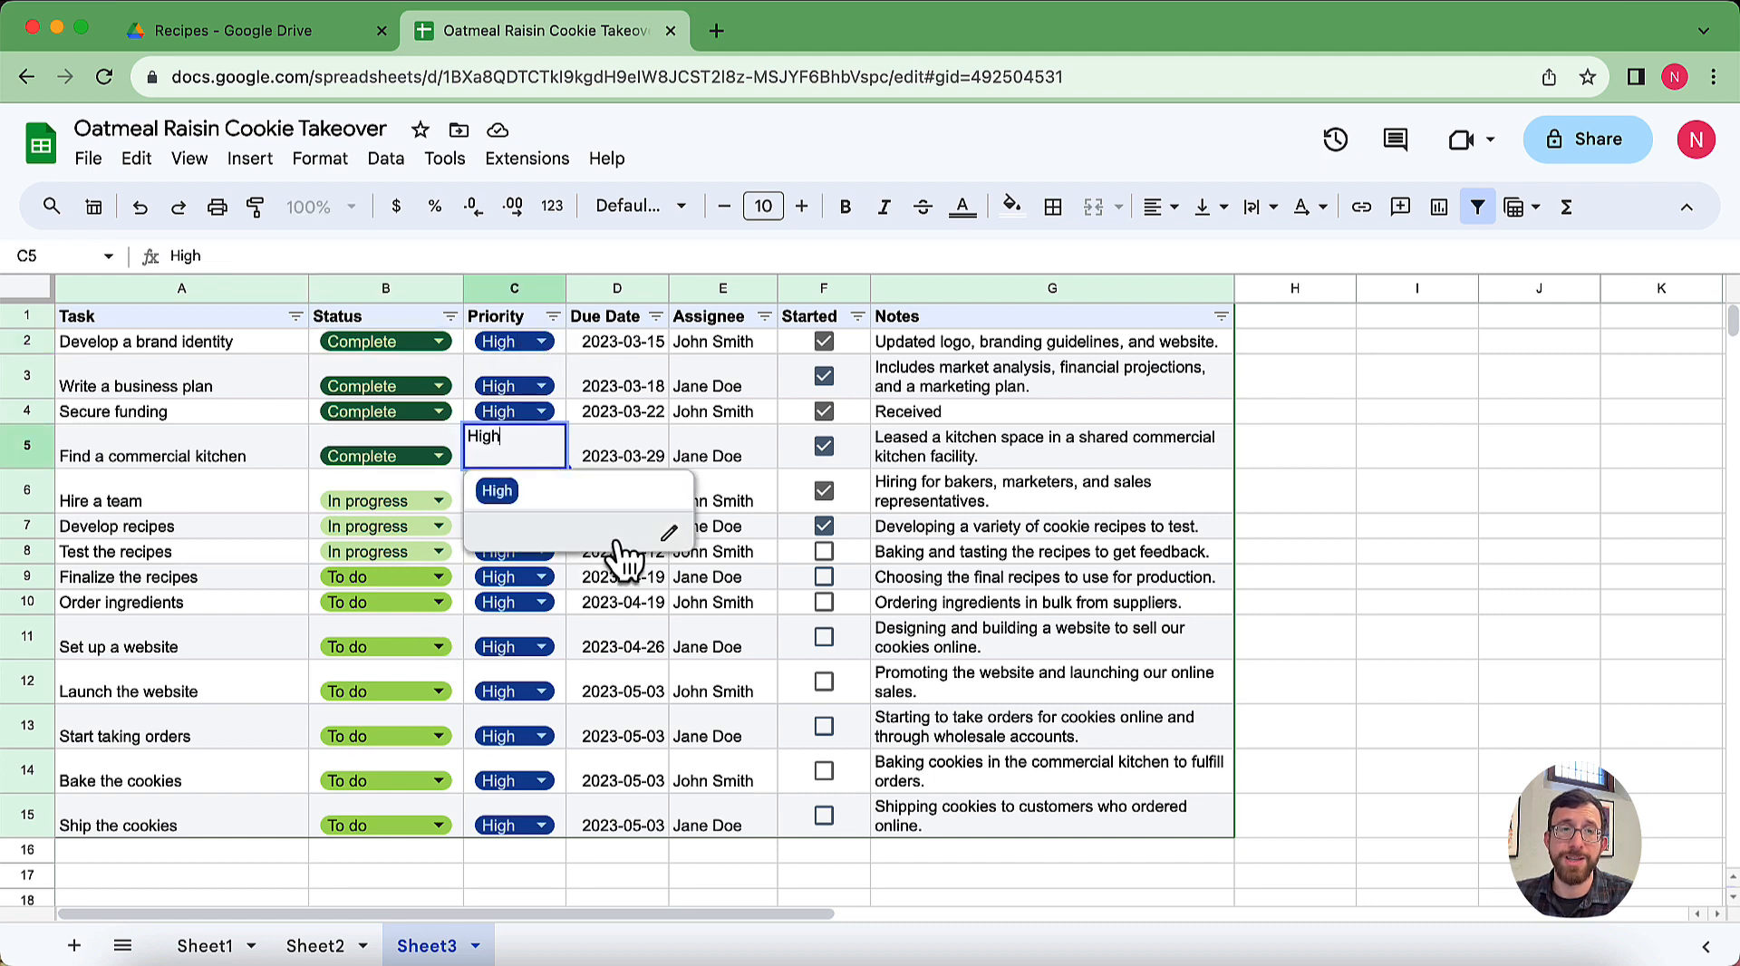
click(504, 349)
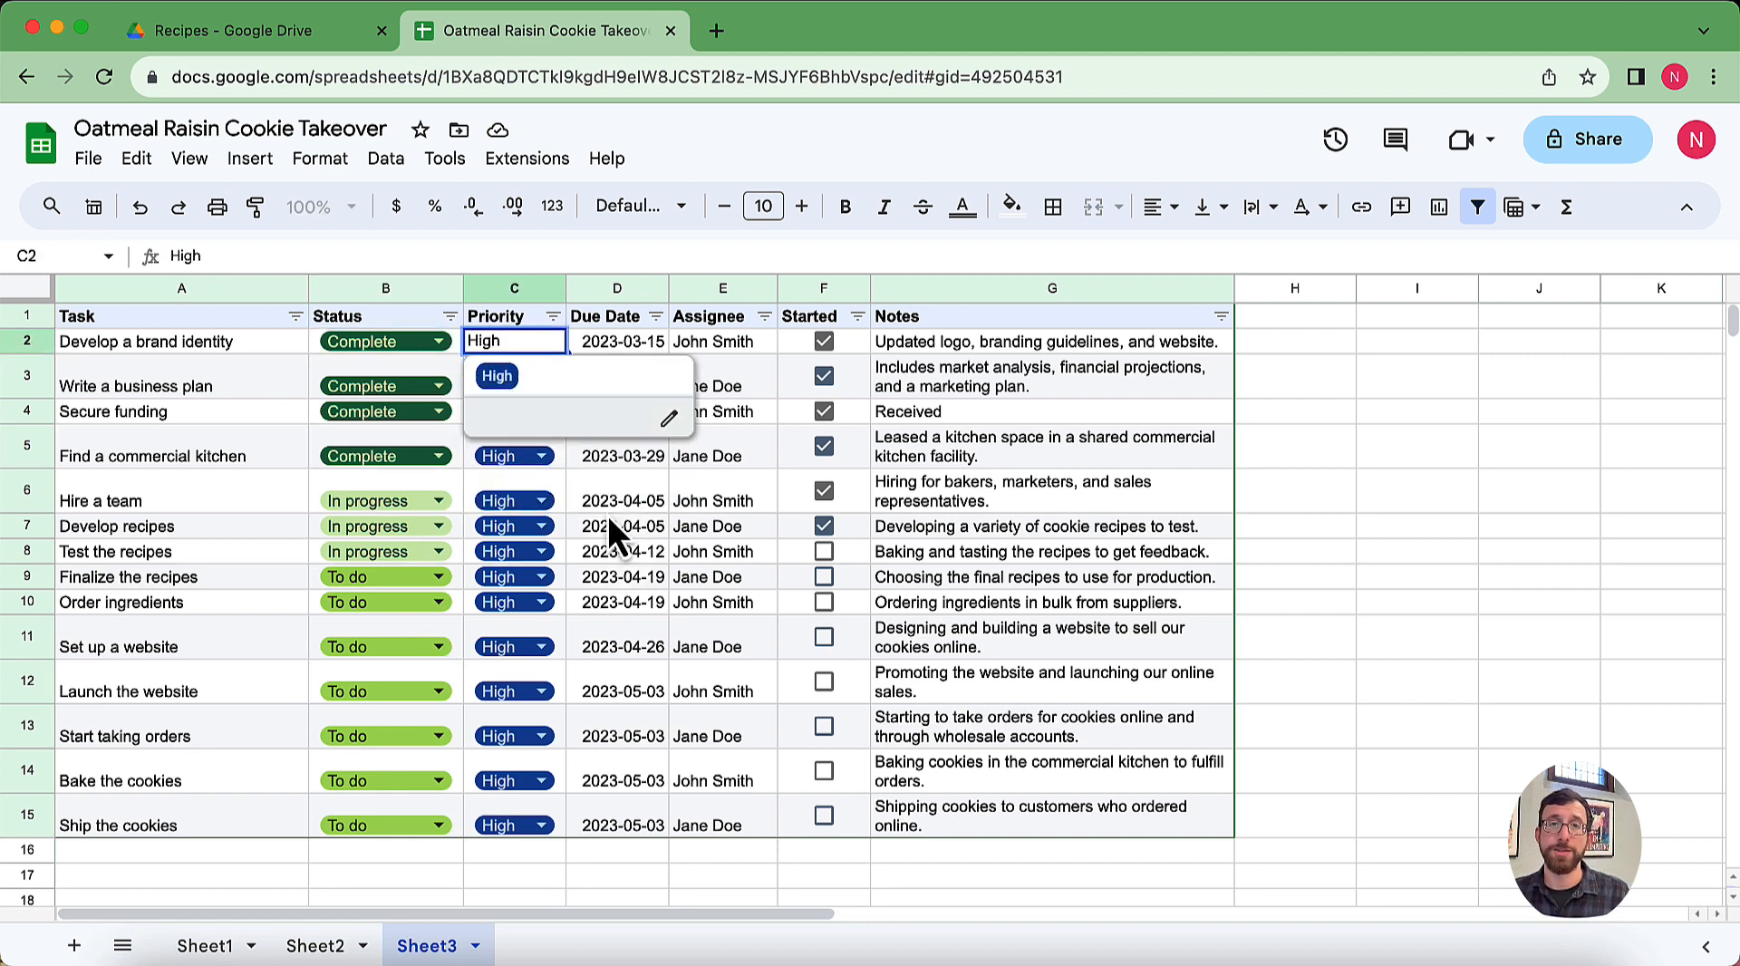
click(668, 419)
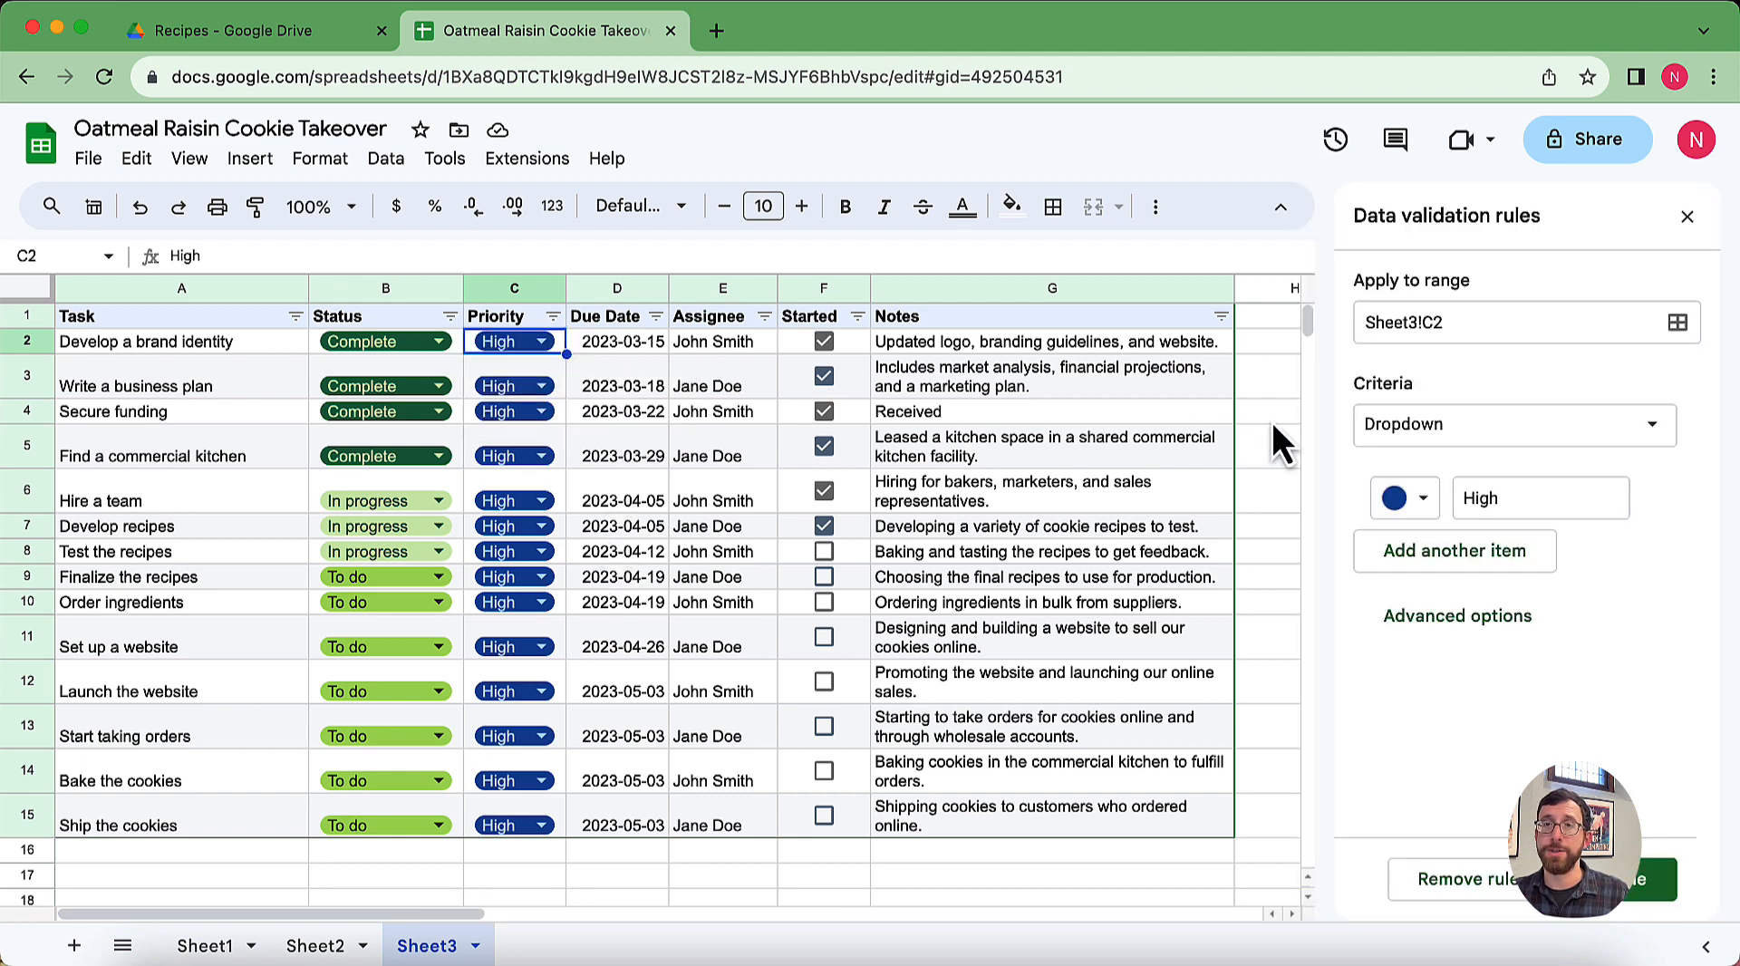
click(1677, 323)
drag(552, 351, 542, 822)
click(1016, 634)
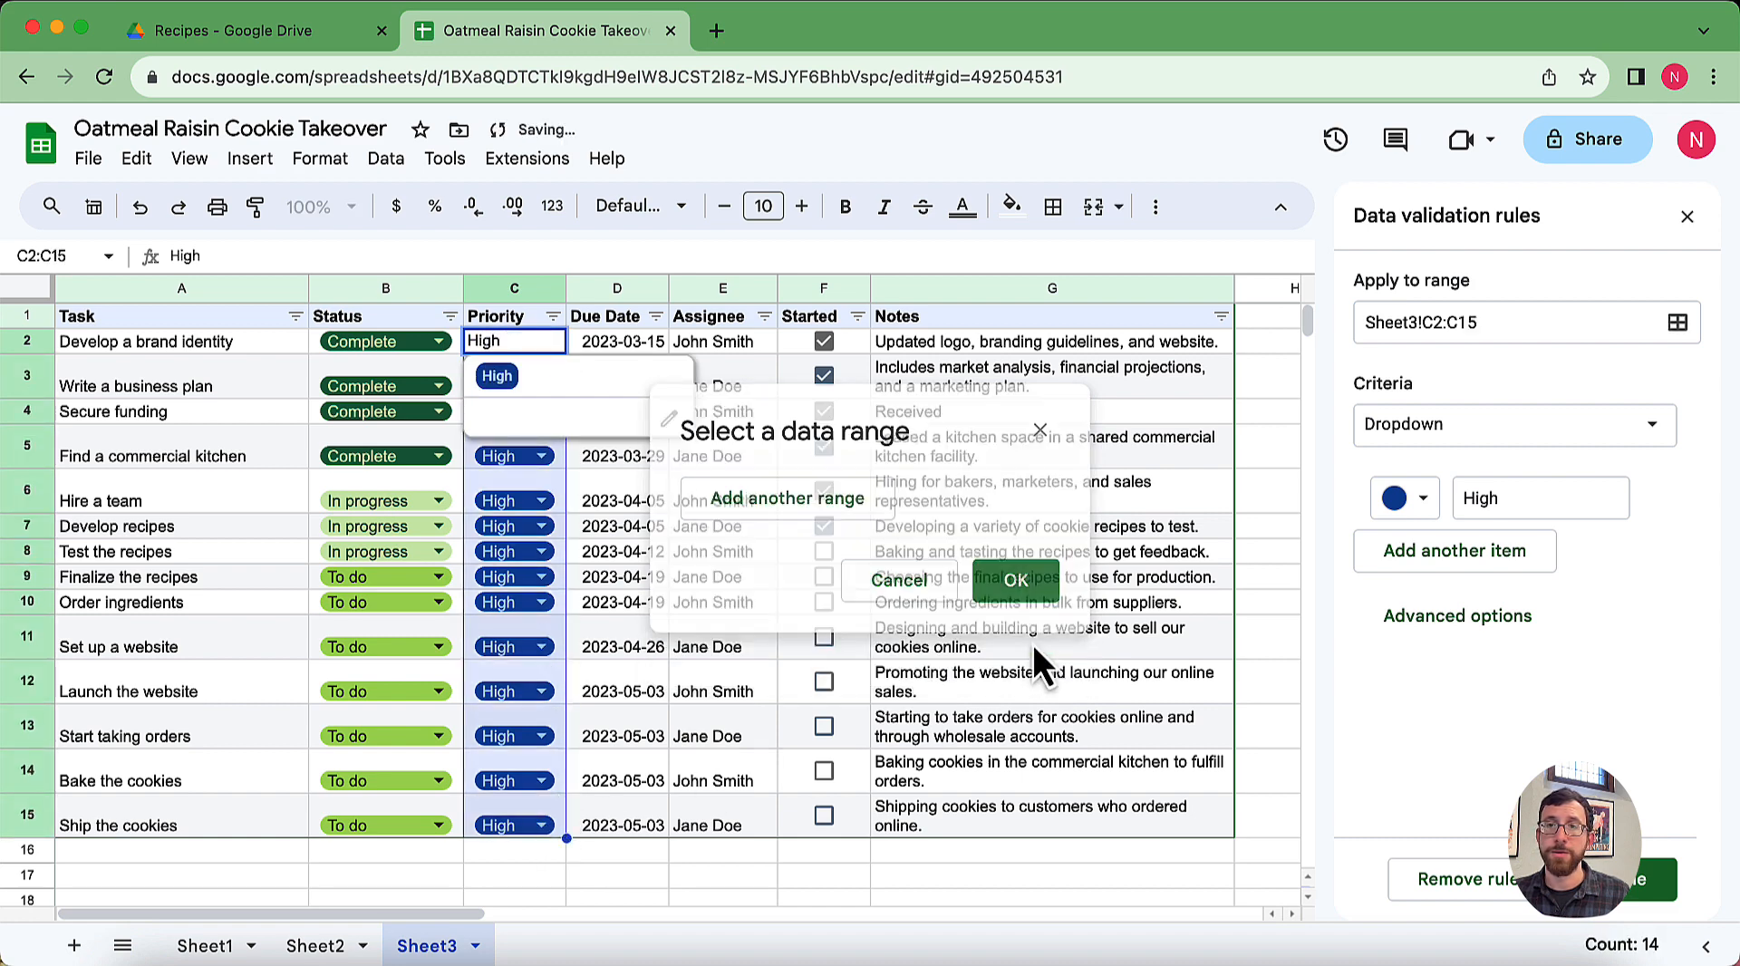
Step: Add a "Medium" item in light teal to the Priority dropdown rule
click(1441, 552)
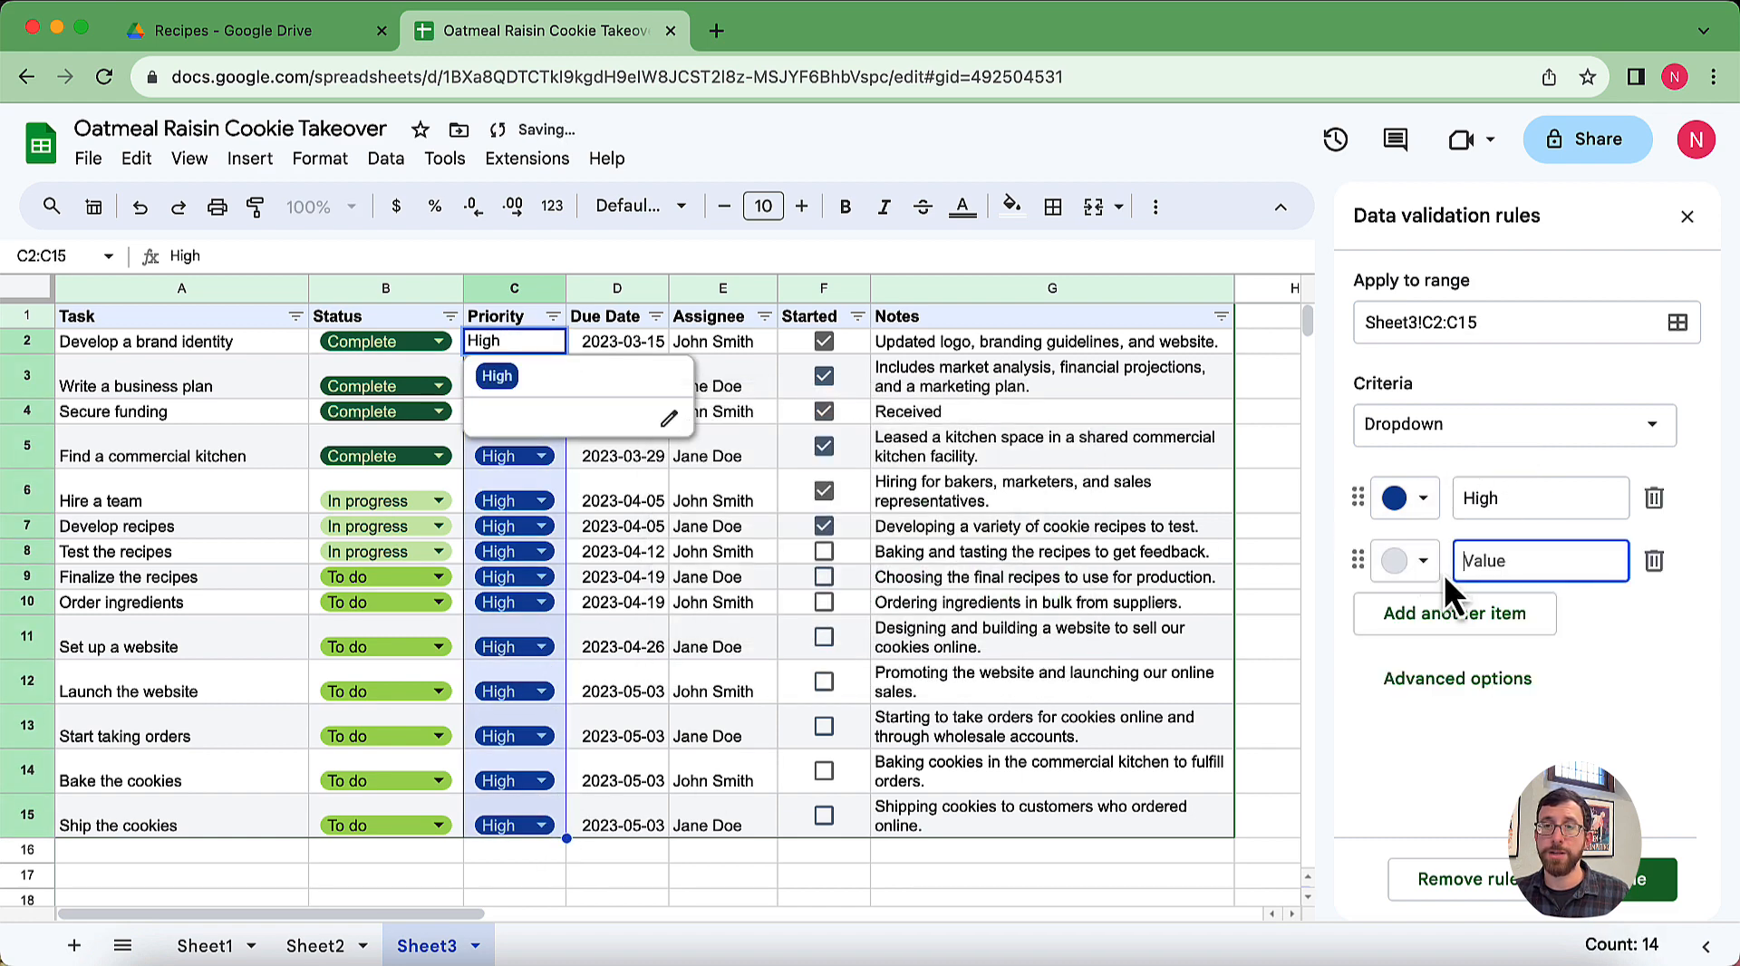
text(Medium)
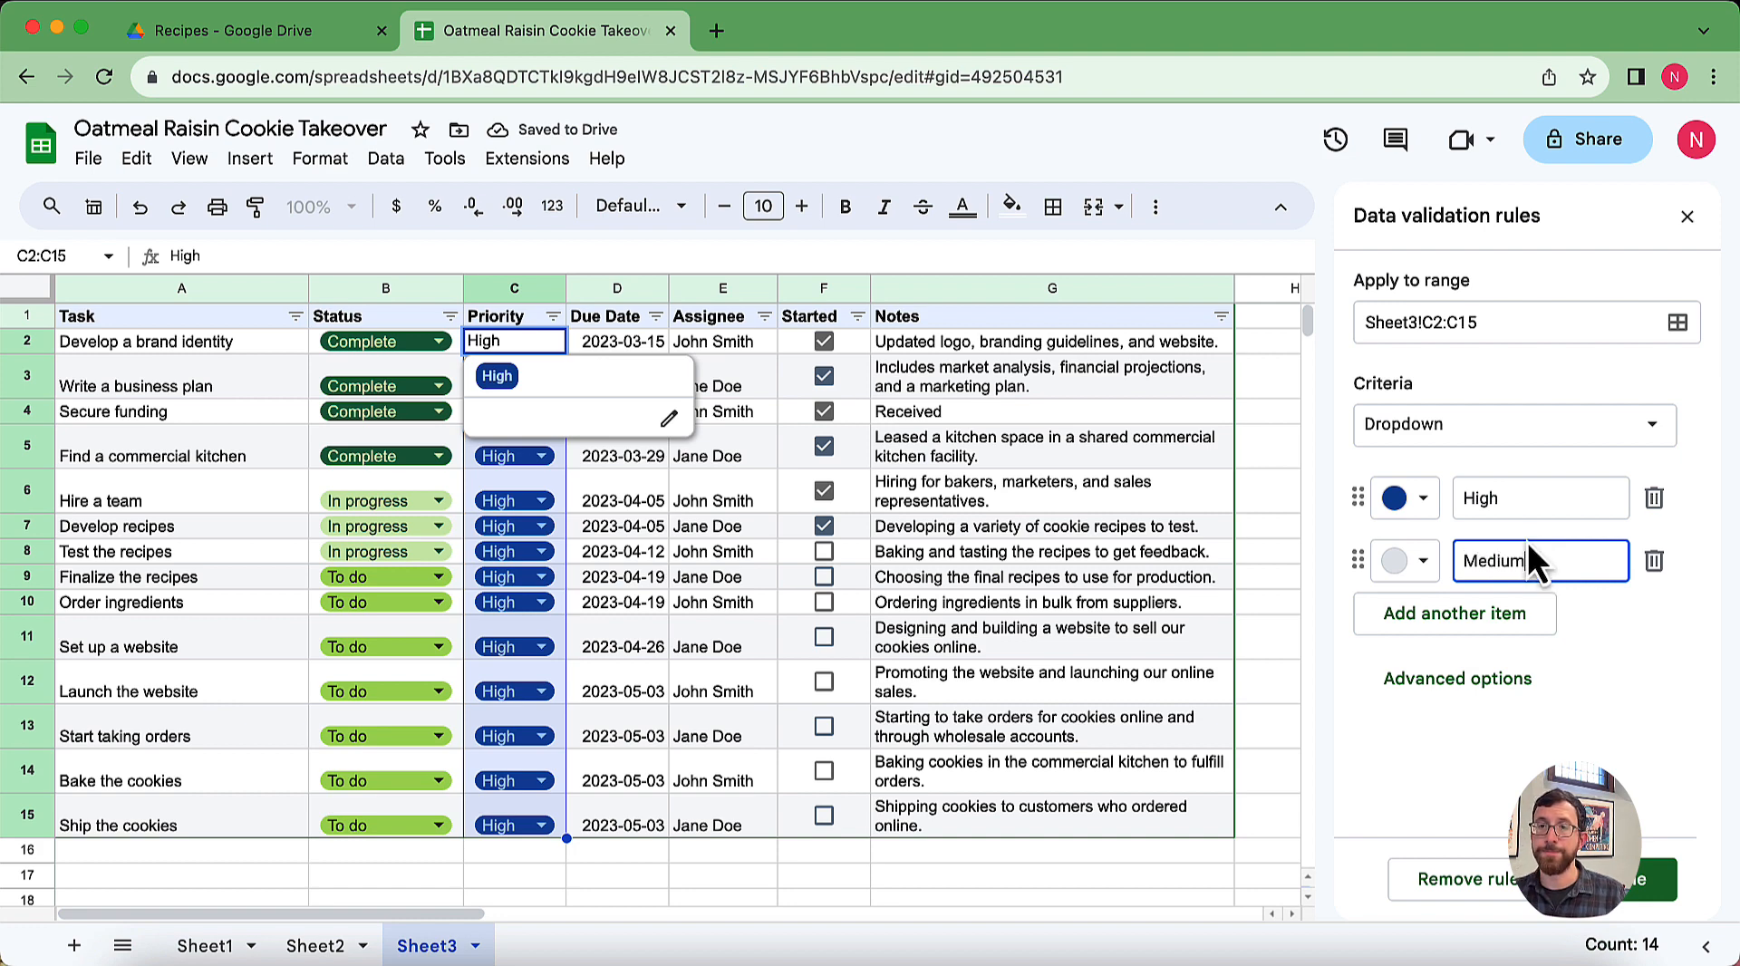
click(1398, 573)
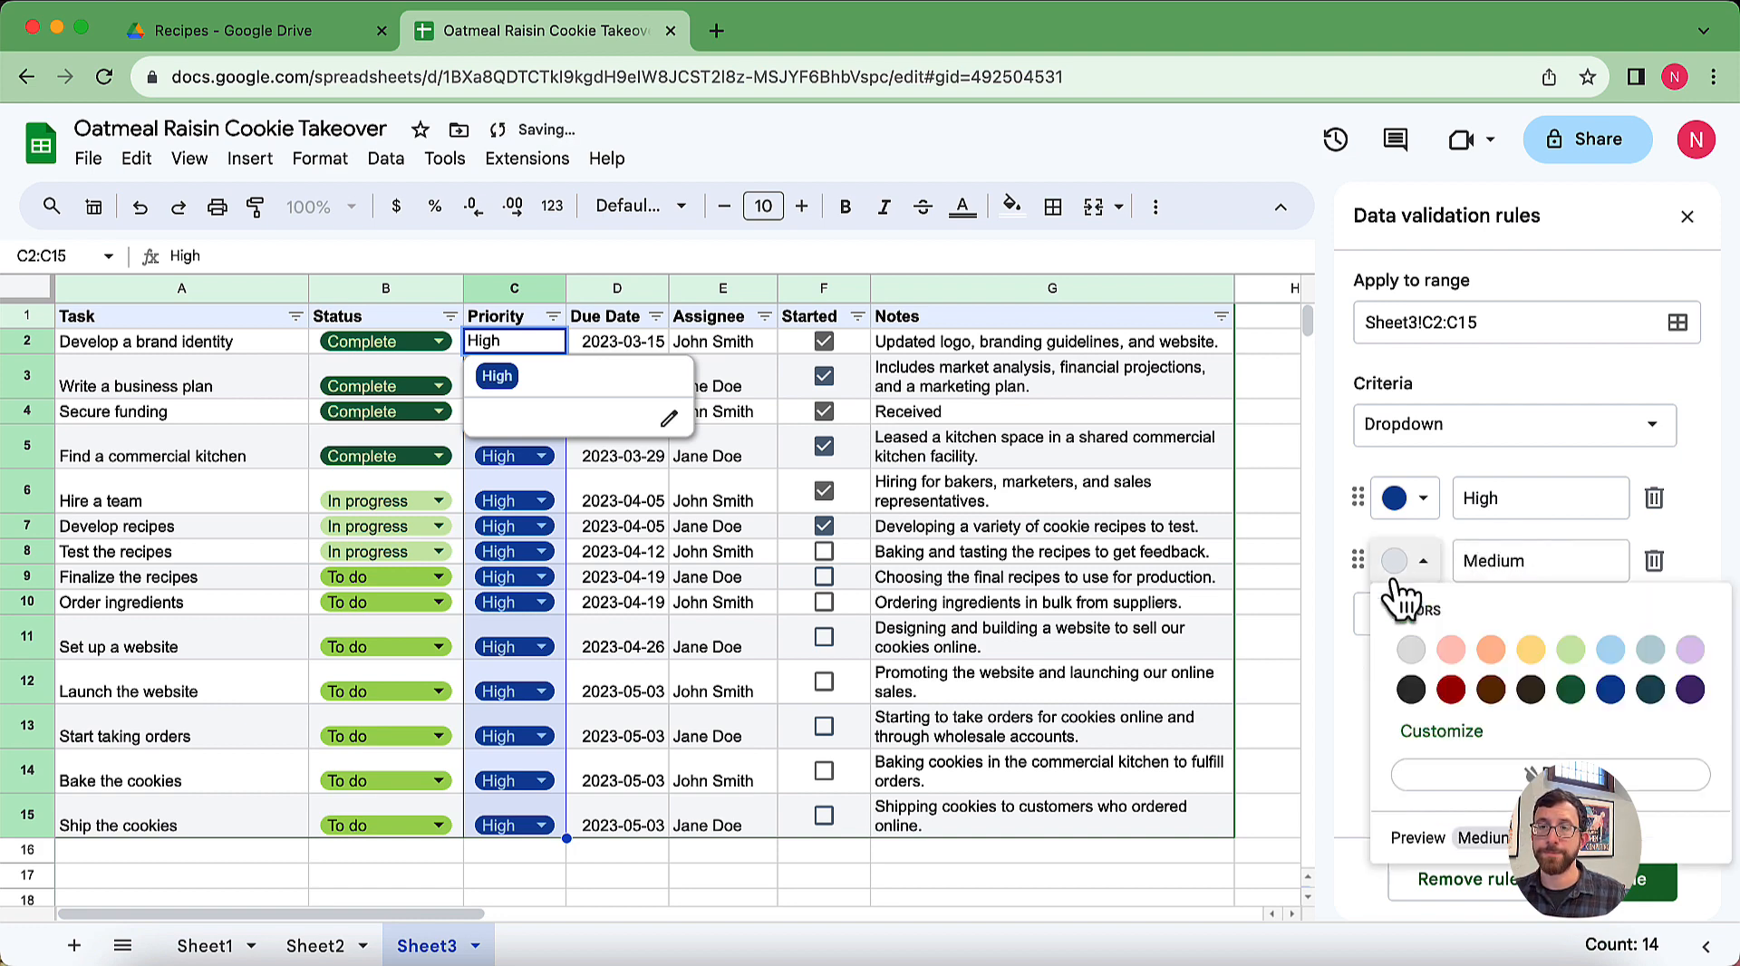
click(1651, 651)
Step: Add a "Low" item in light yellow to the Priority dropdown rule and save the rule
click(1500, 616)
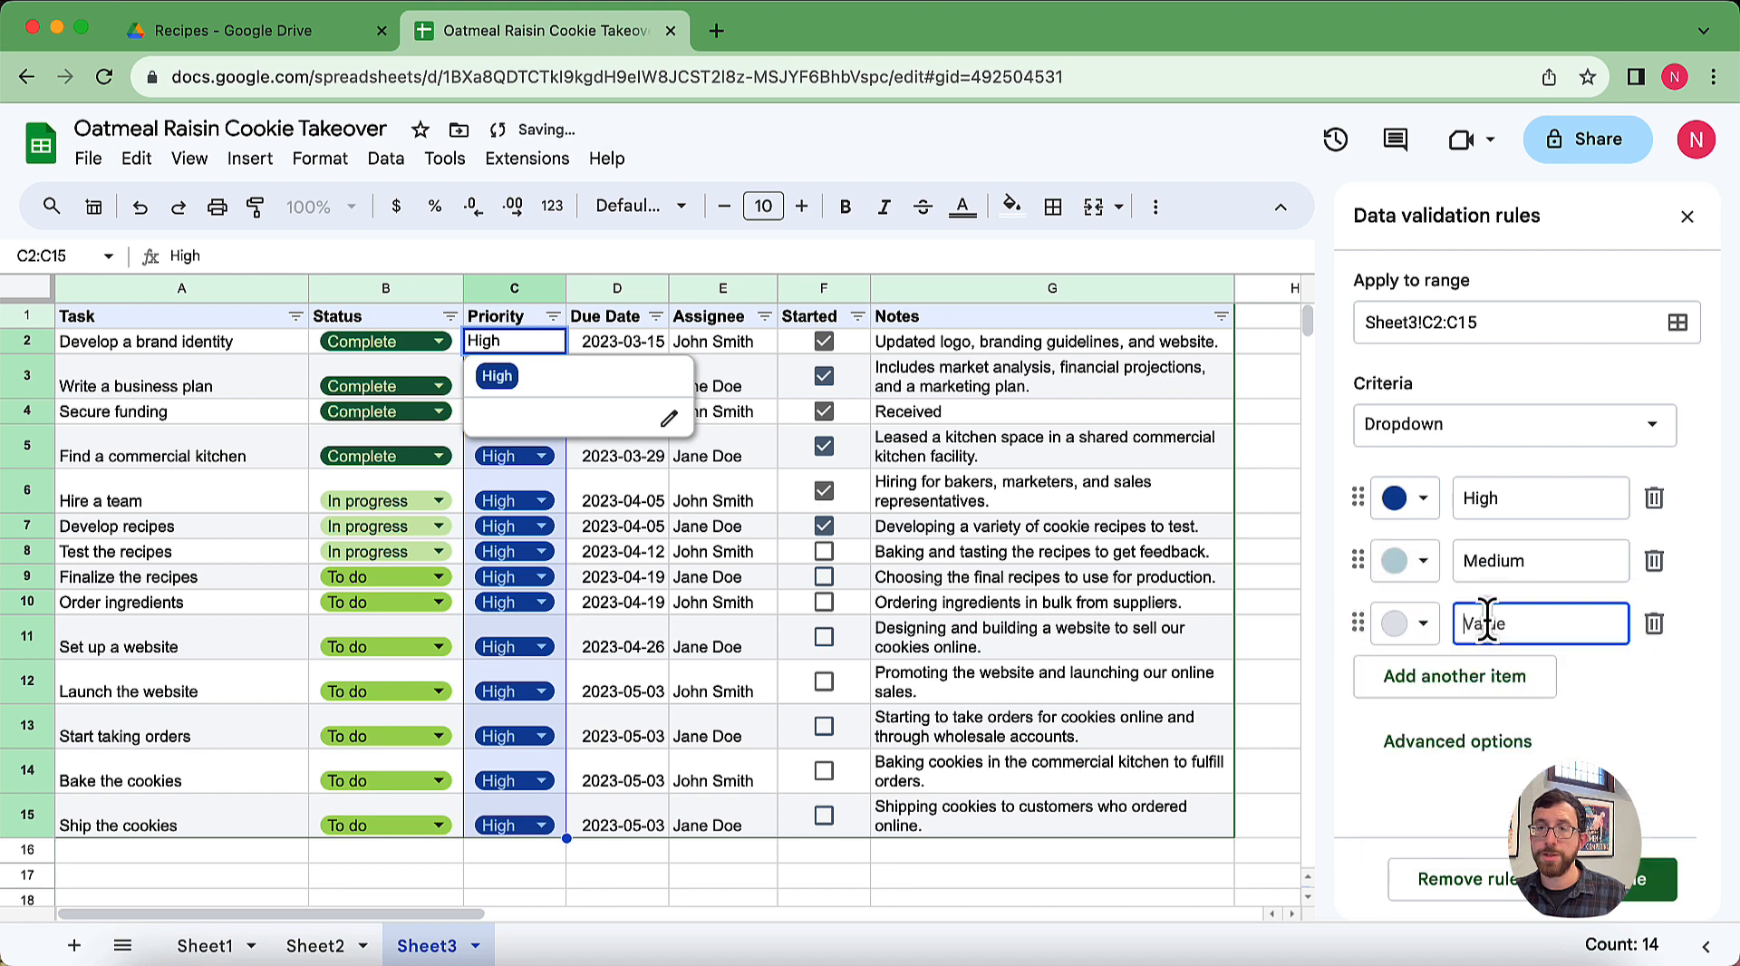
text(Low)
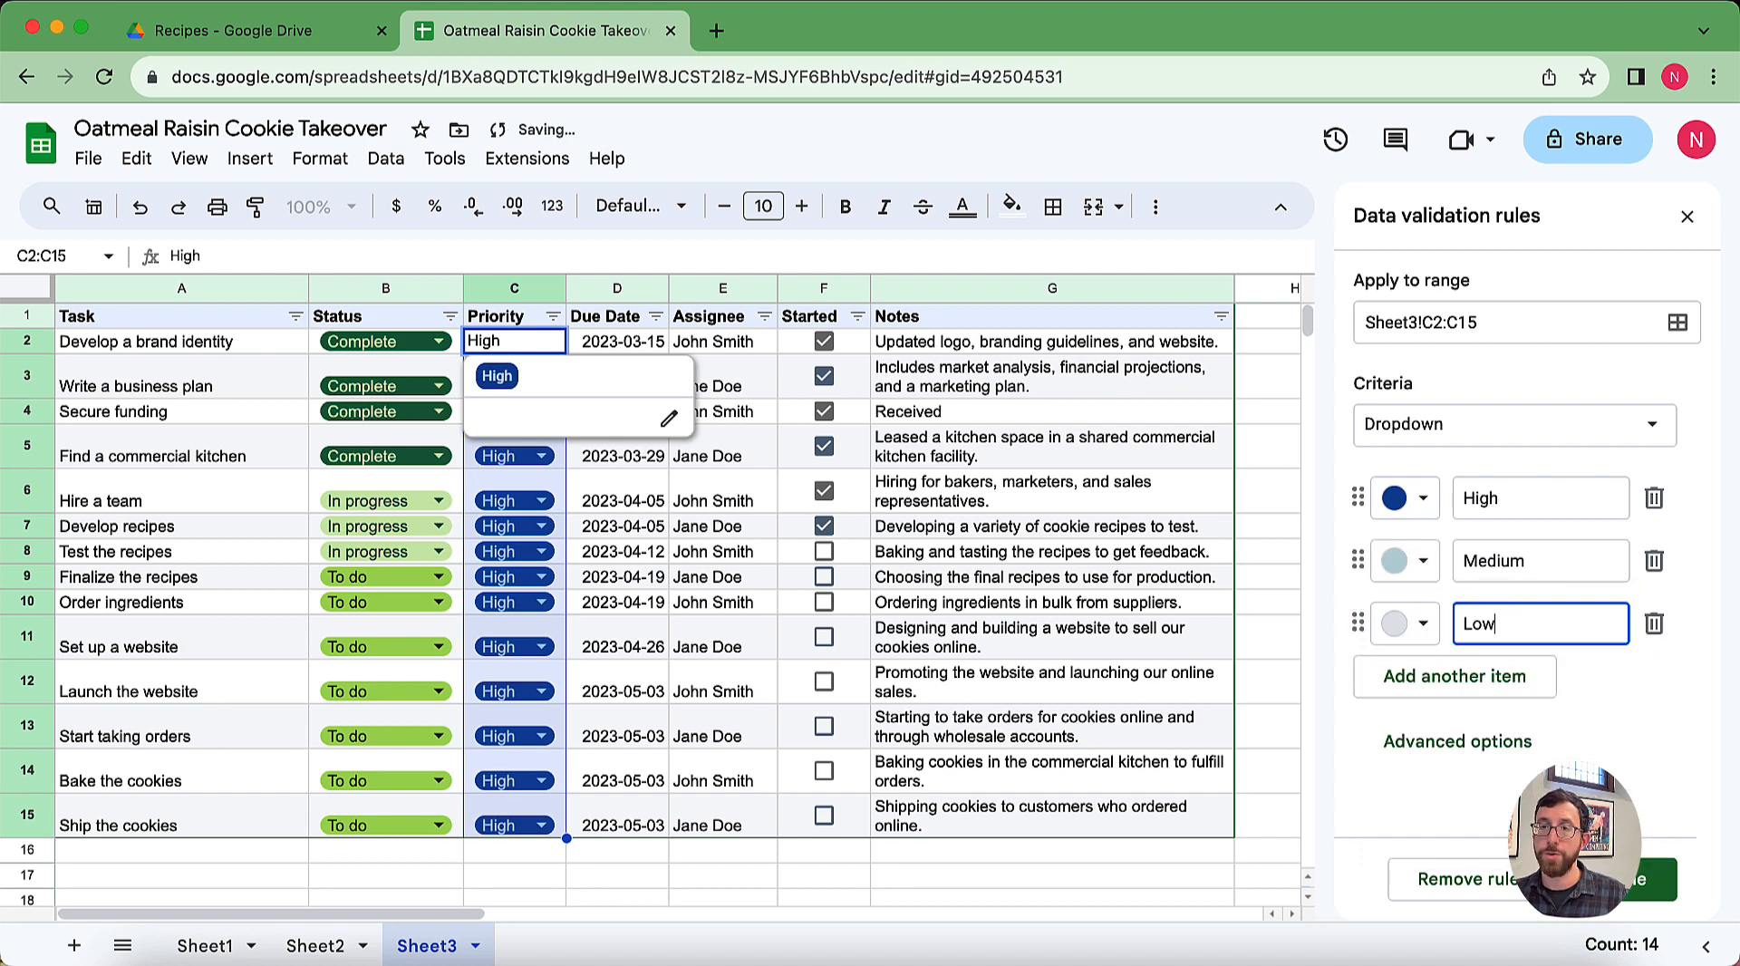
click(1403, 627)
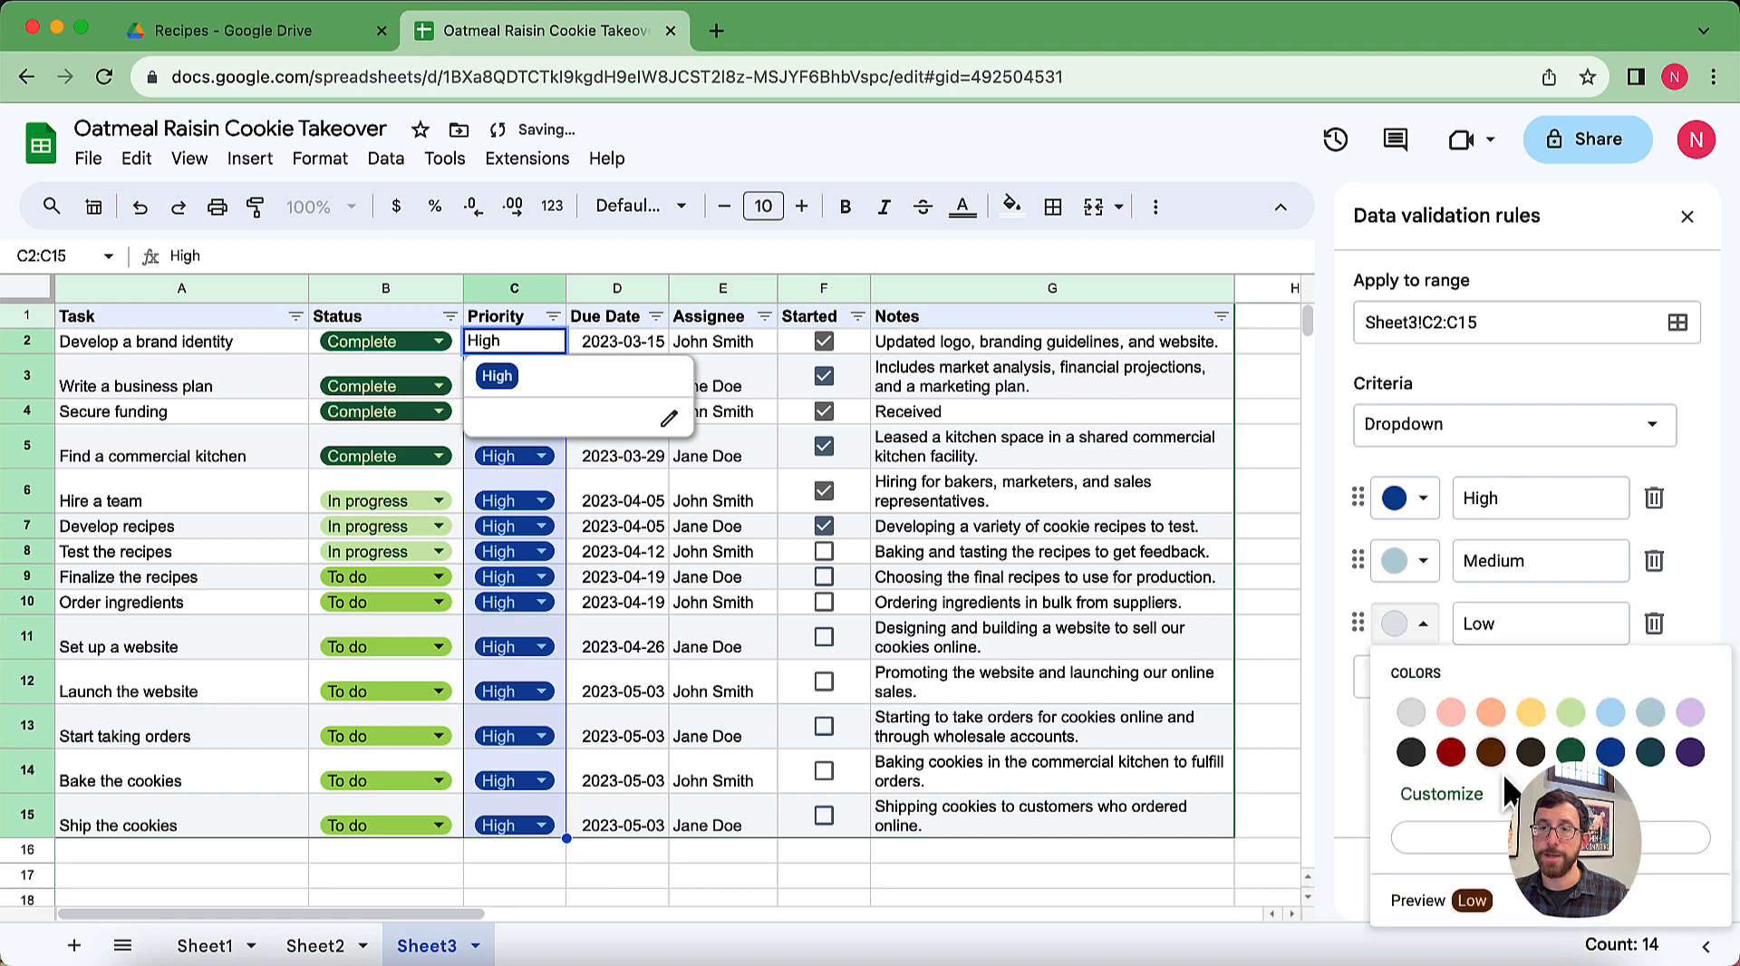
click(1570, 714)
click(1428, 625)
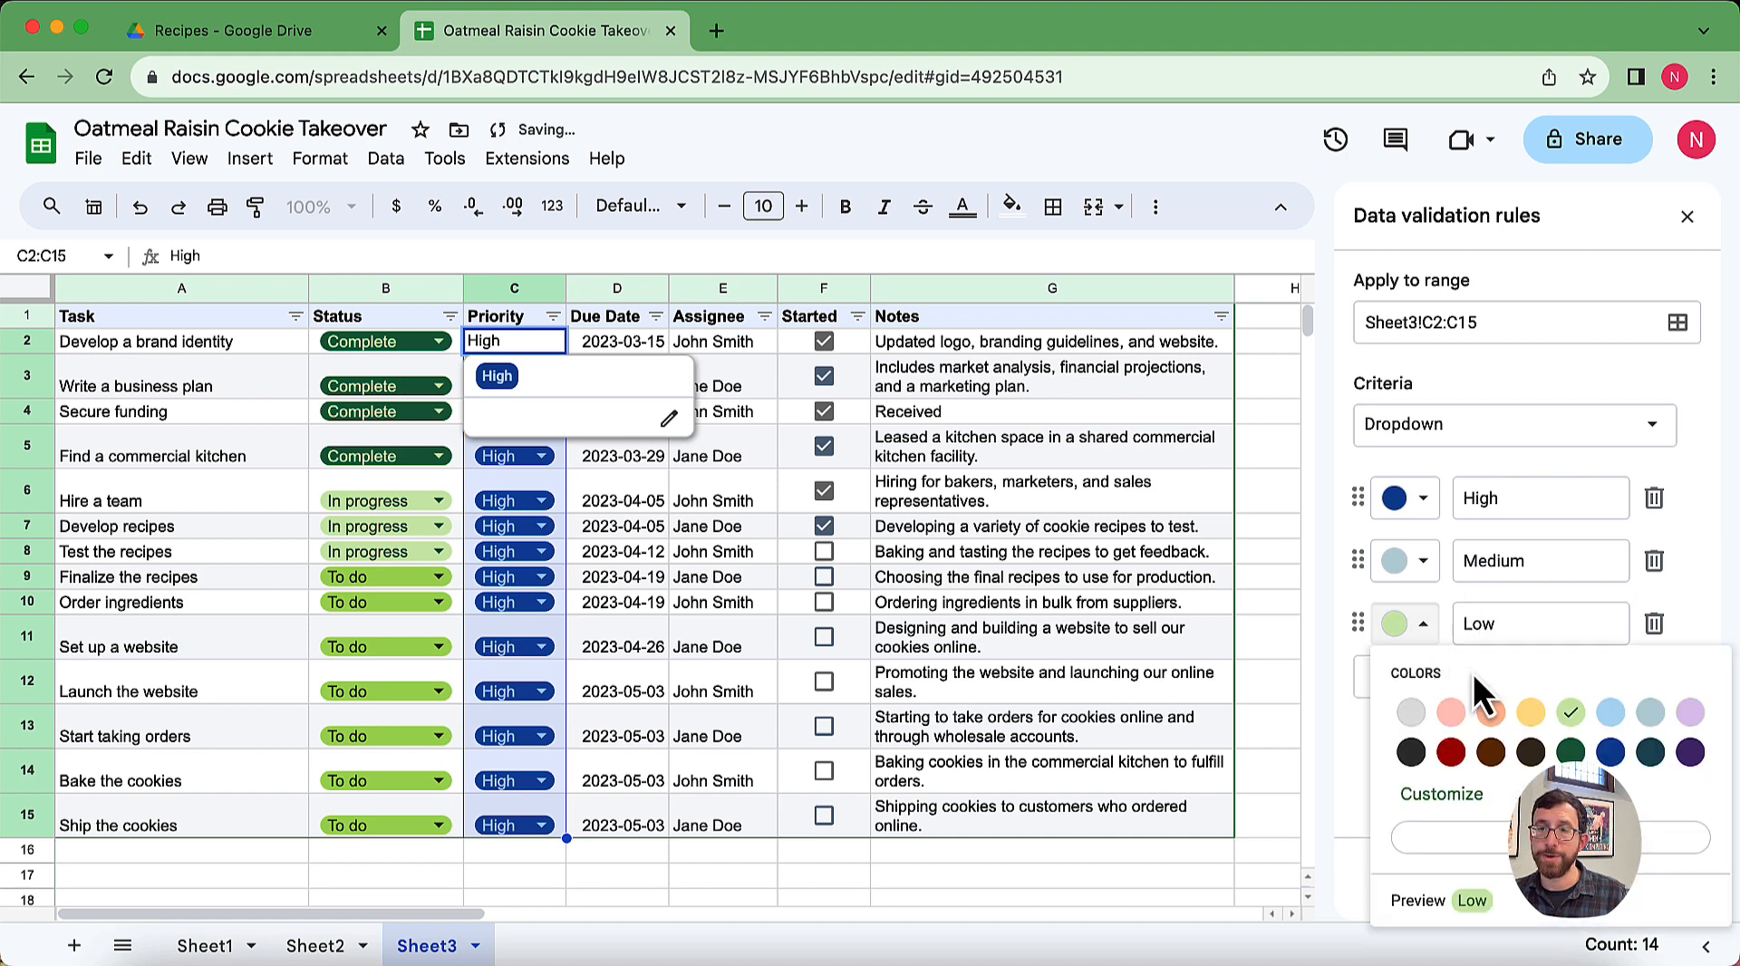
click(1530, 712)
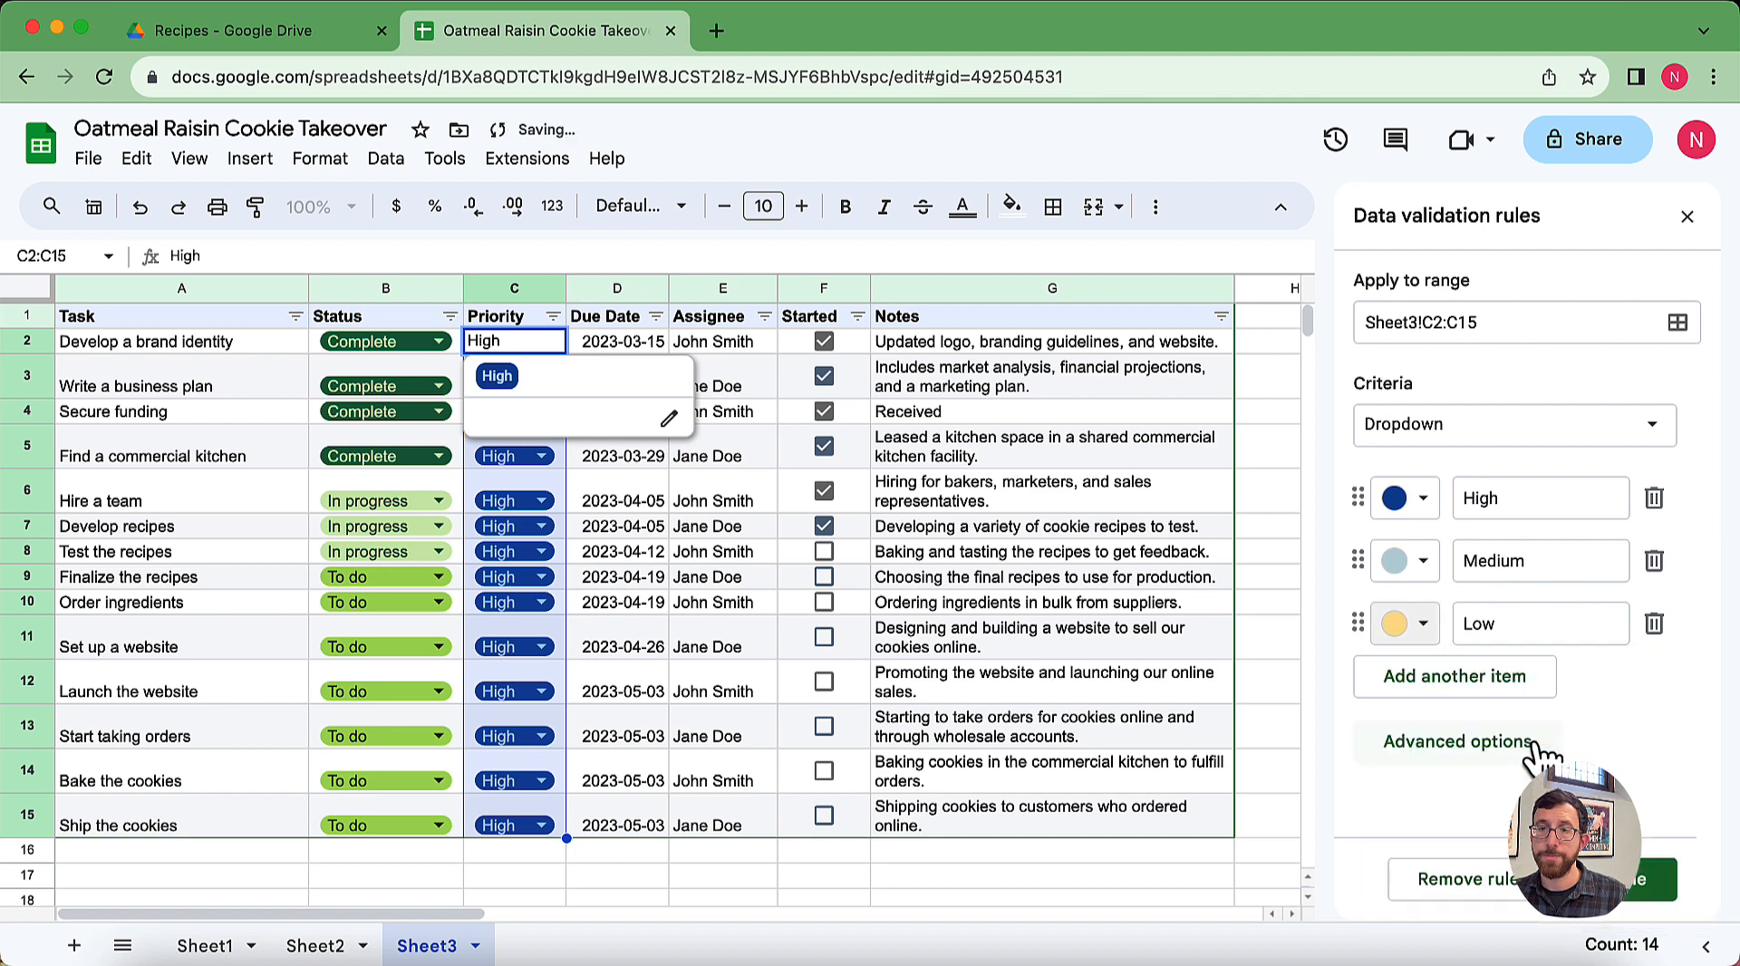
click(1631, 883)
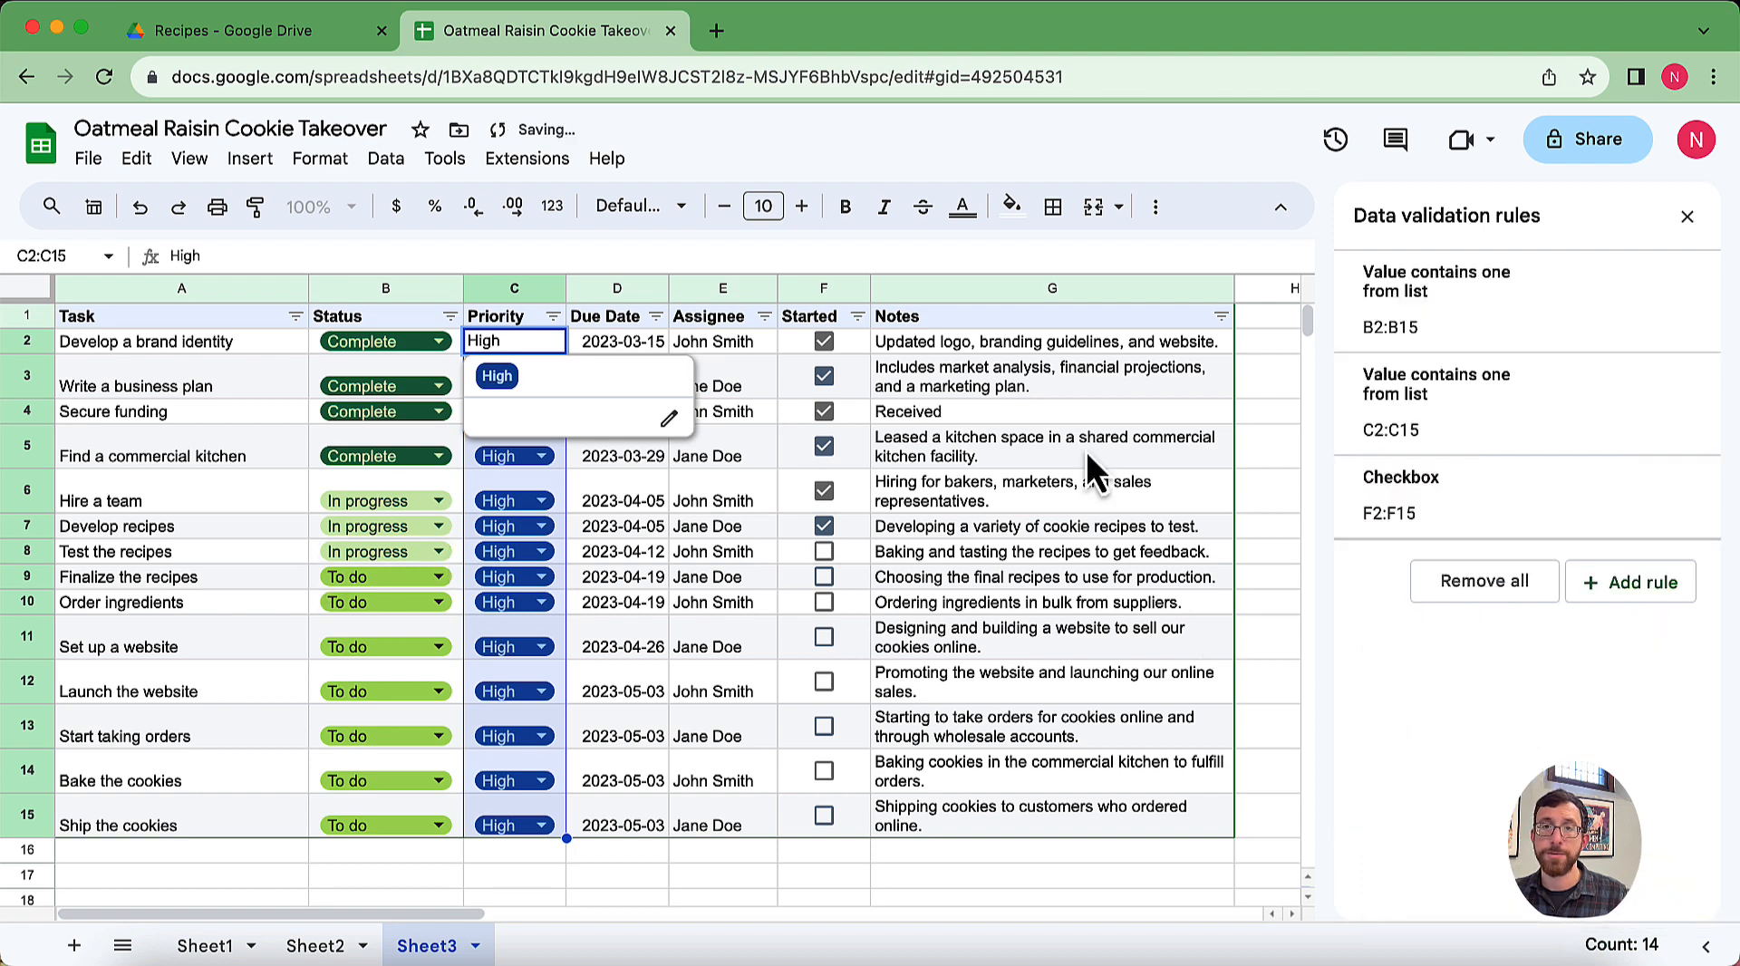
Step: Set the priority of "Find a commercial kitchen" to Medium and "Develop recipes" to Low, and close the data validation rules
click(880, 637)
click(513, 455)
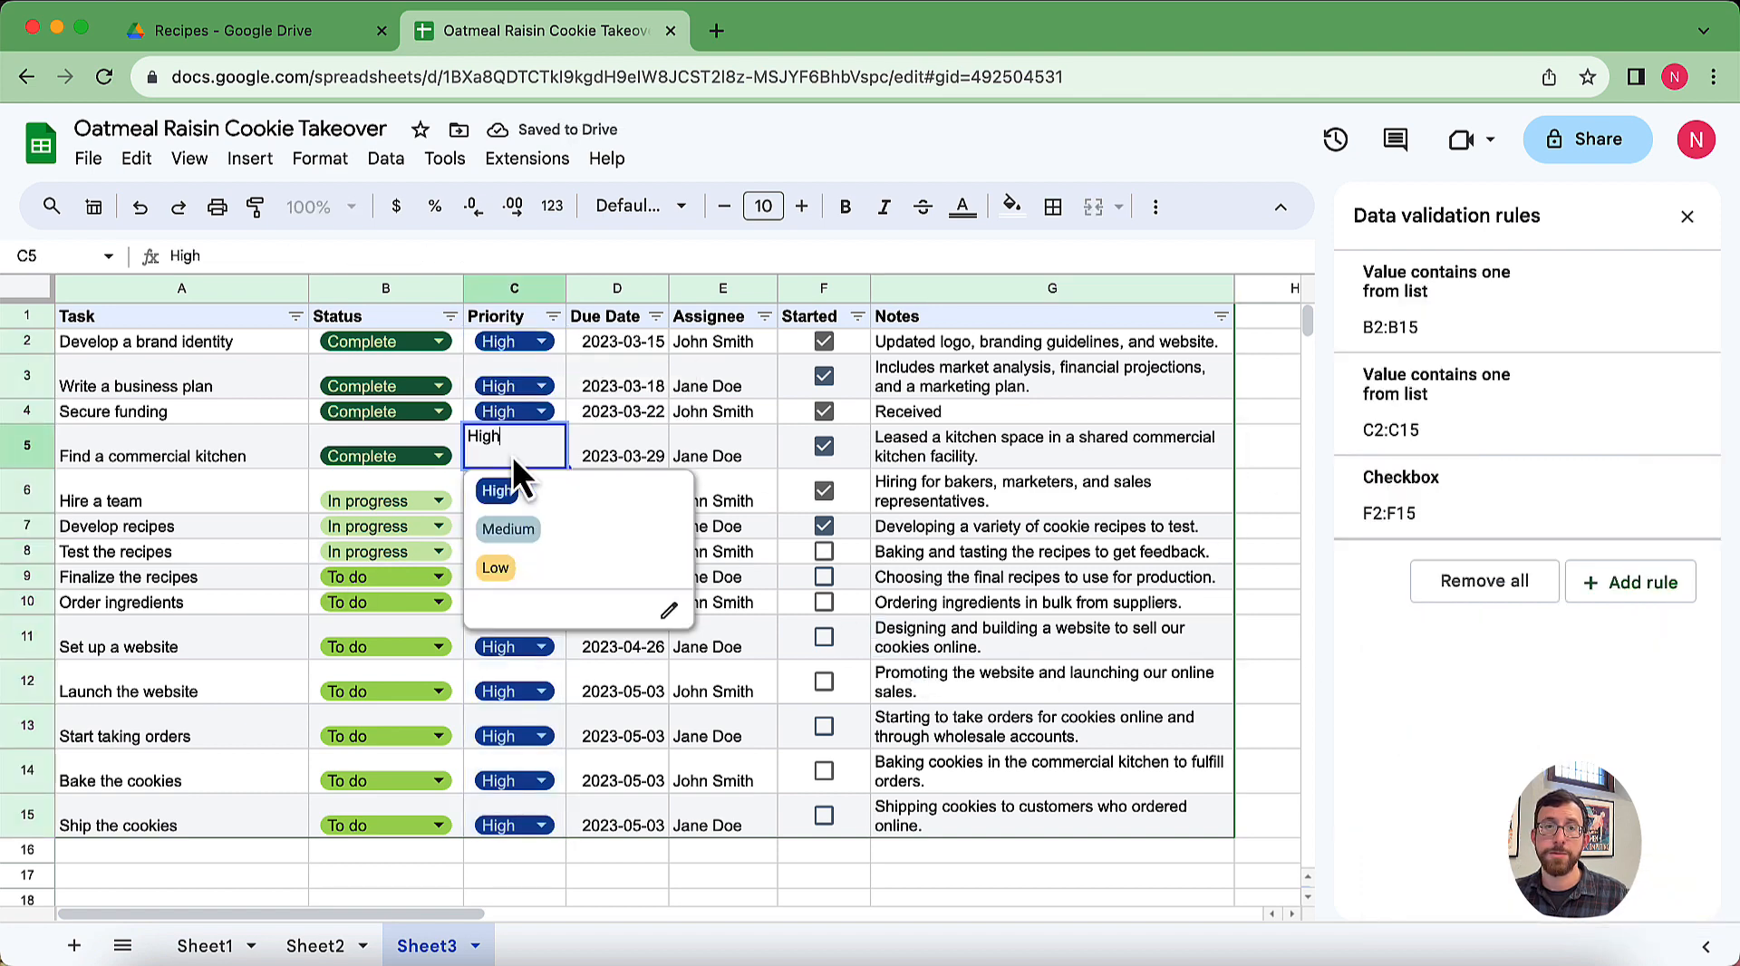
click(555, 536)
click(526, 526)
click(512, 636)
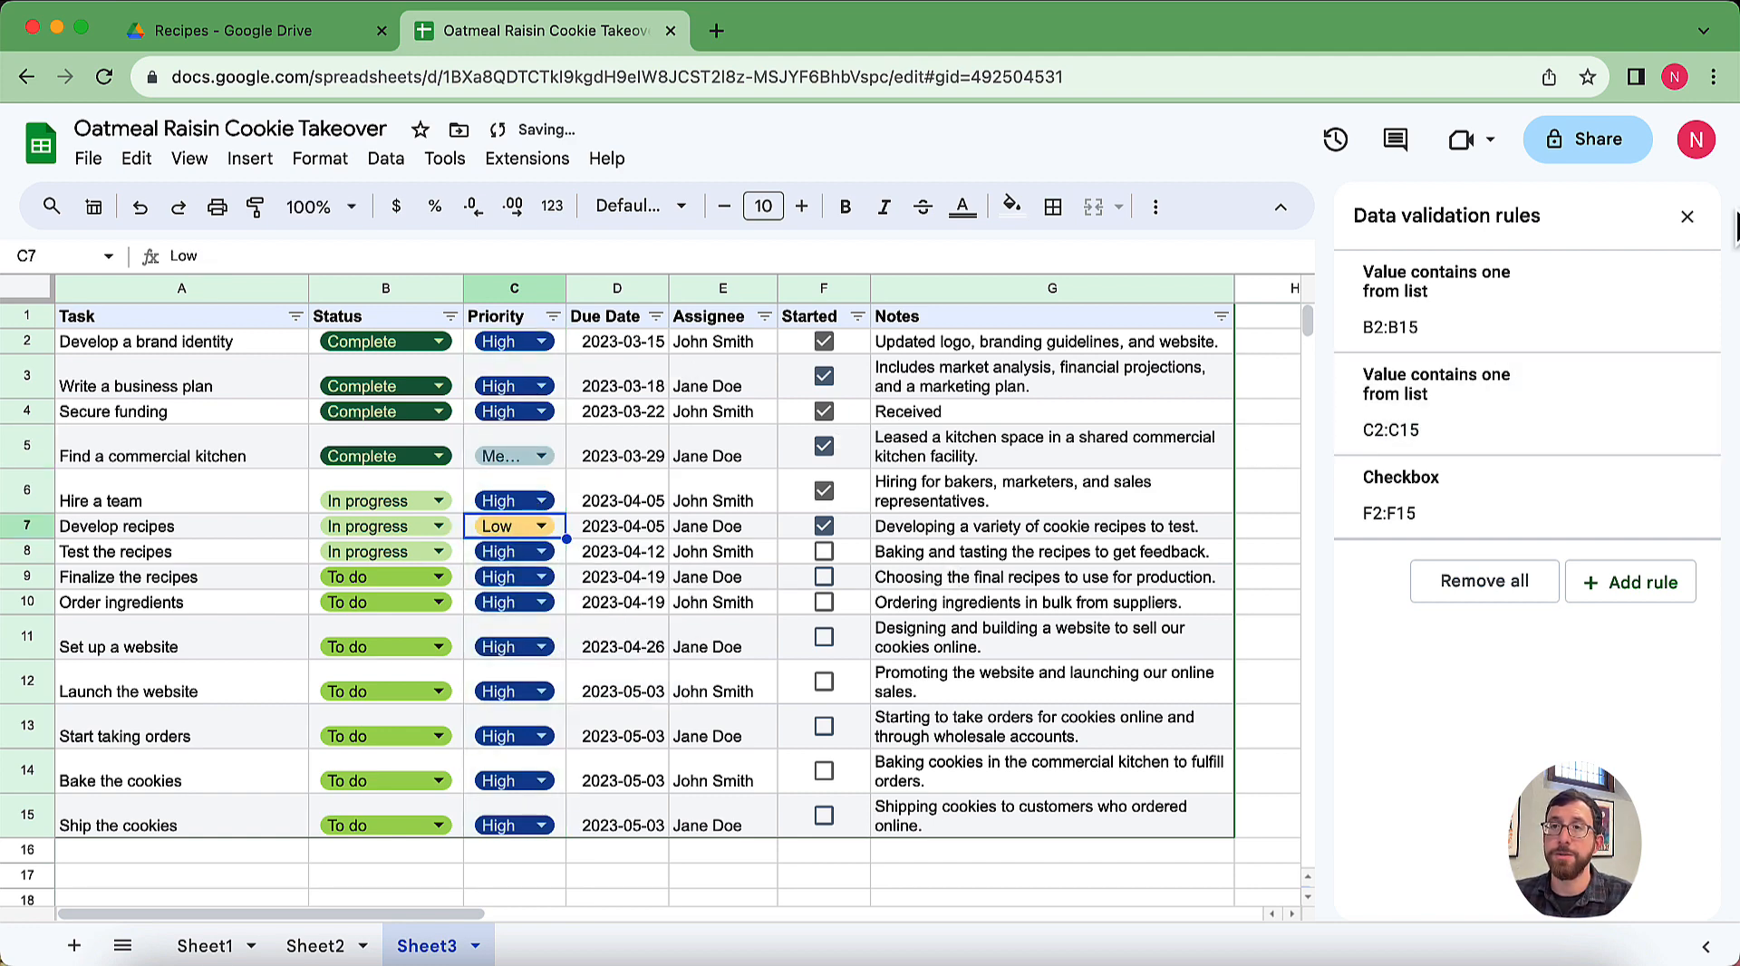
click(1687, 217)
click(634, 373)
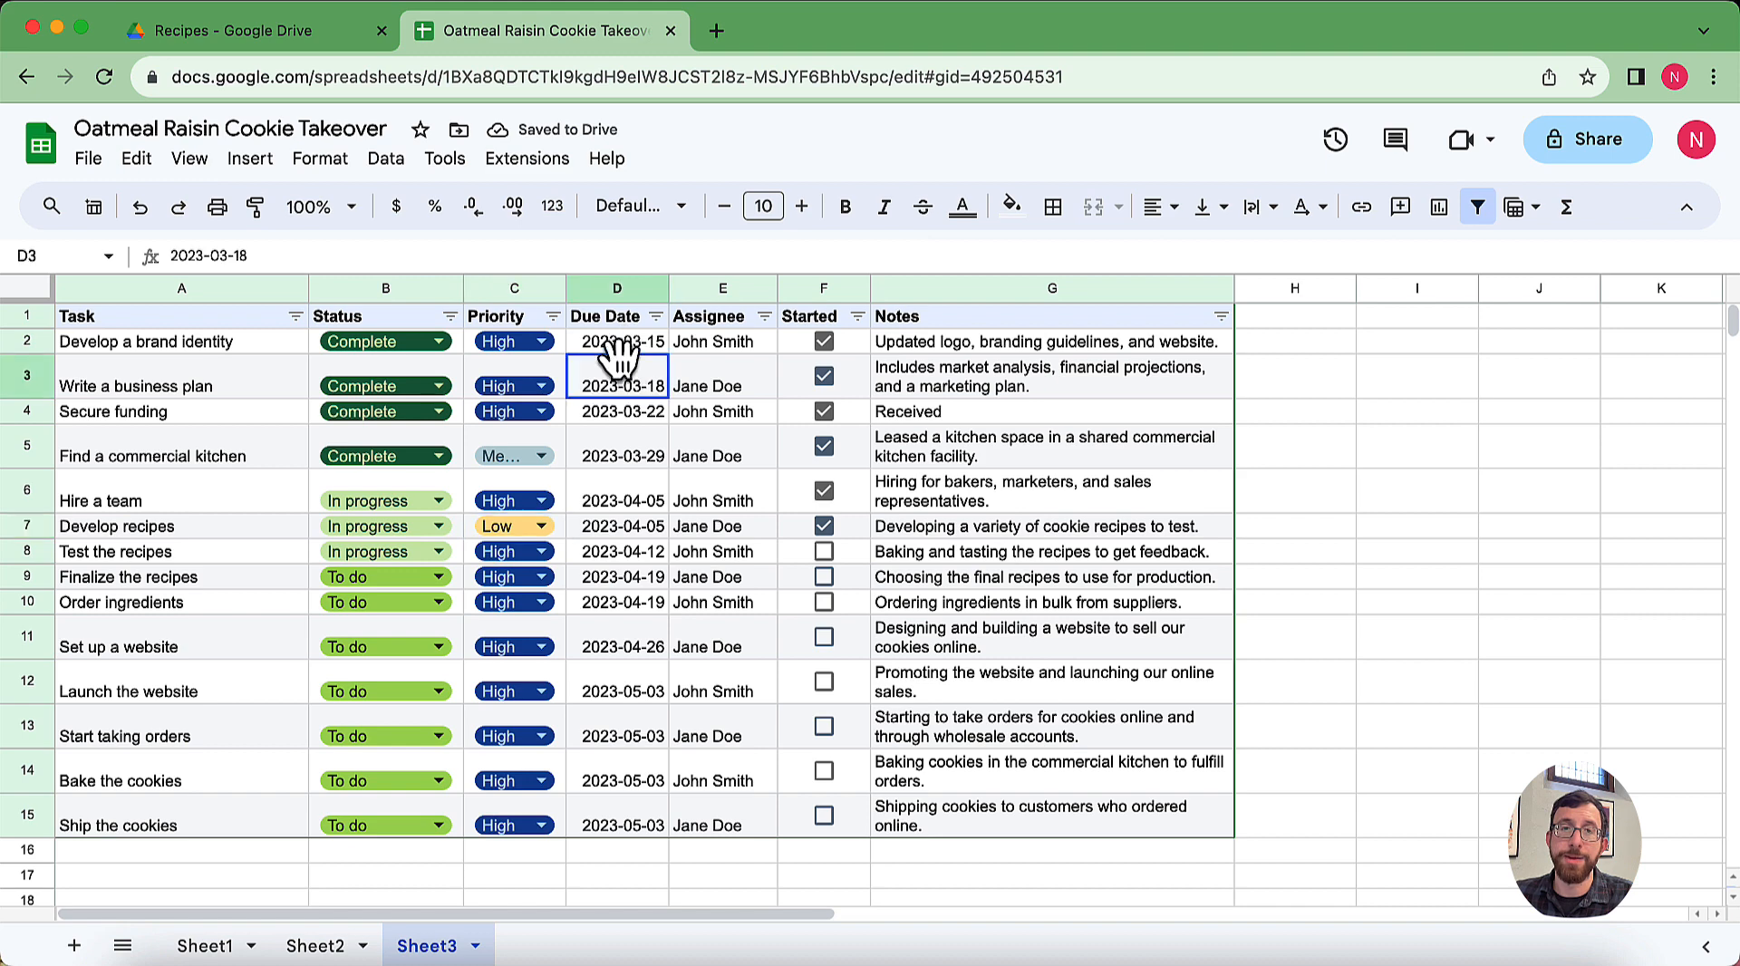
click(716, 343)
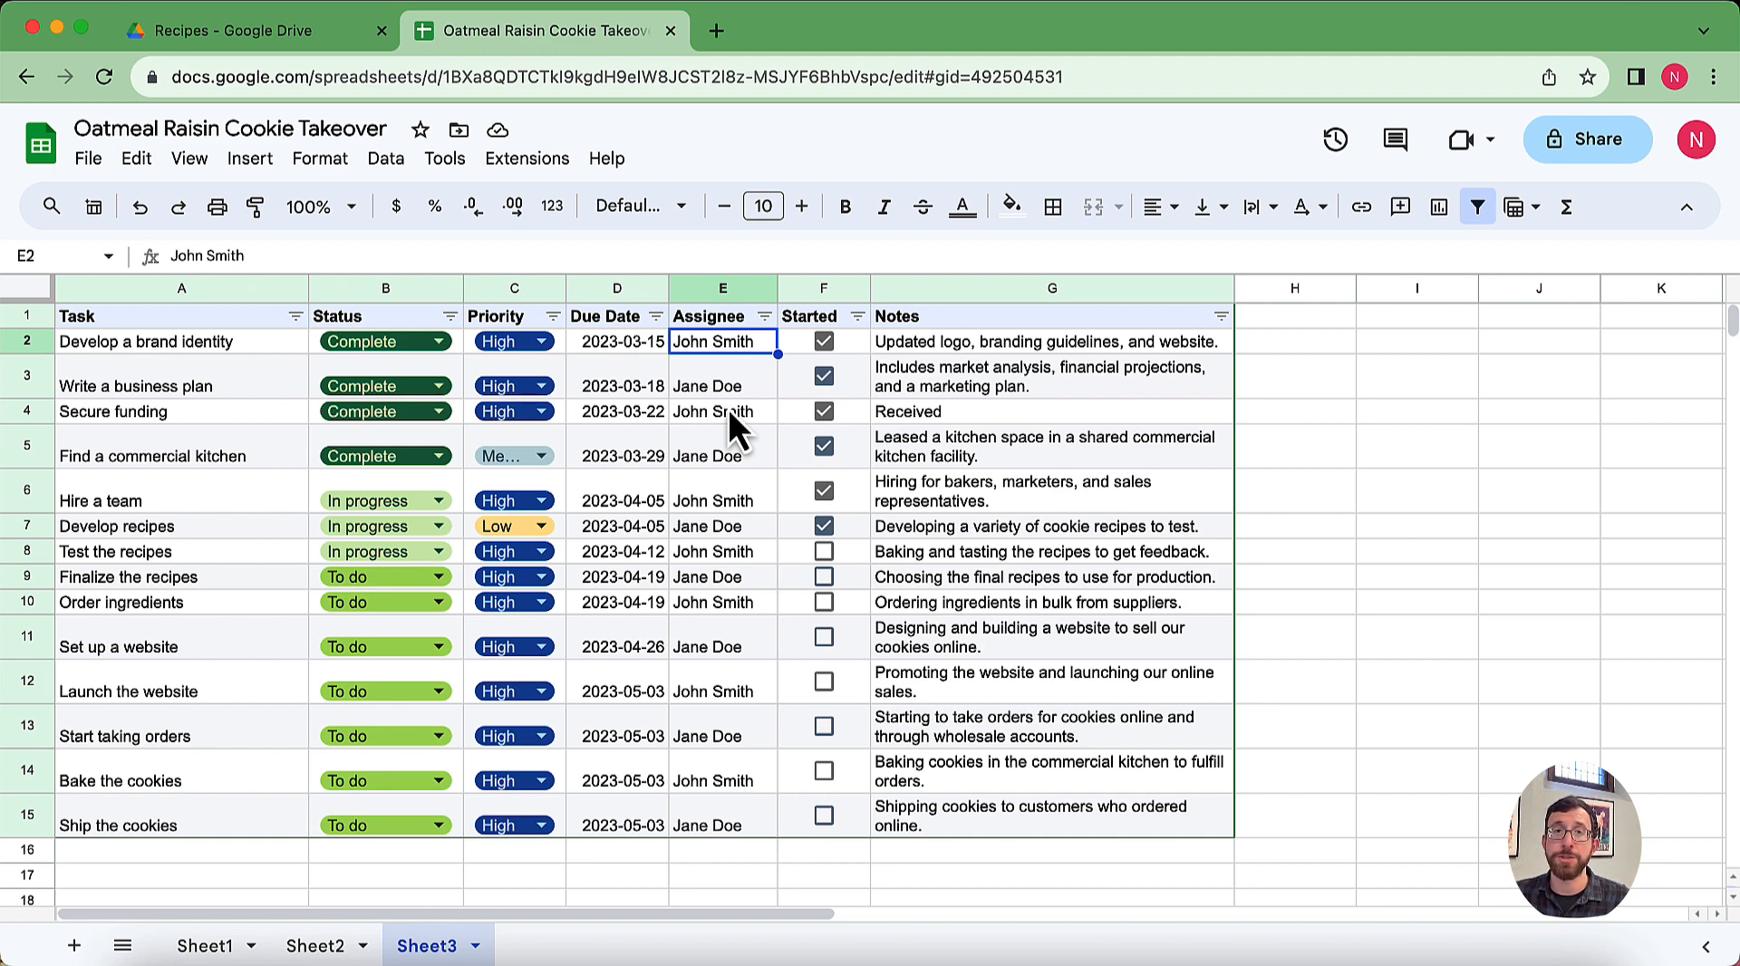
click(754, 530)
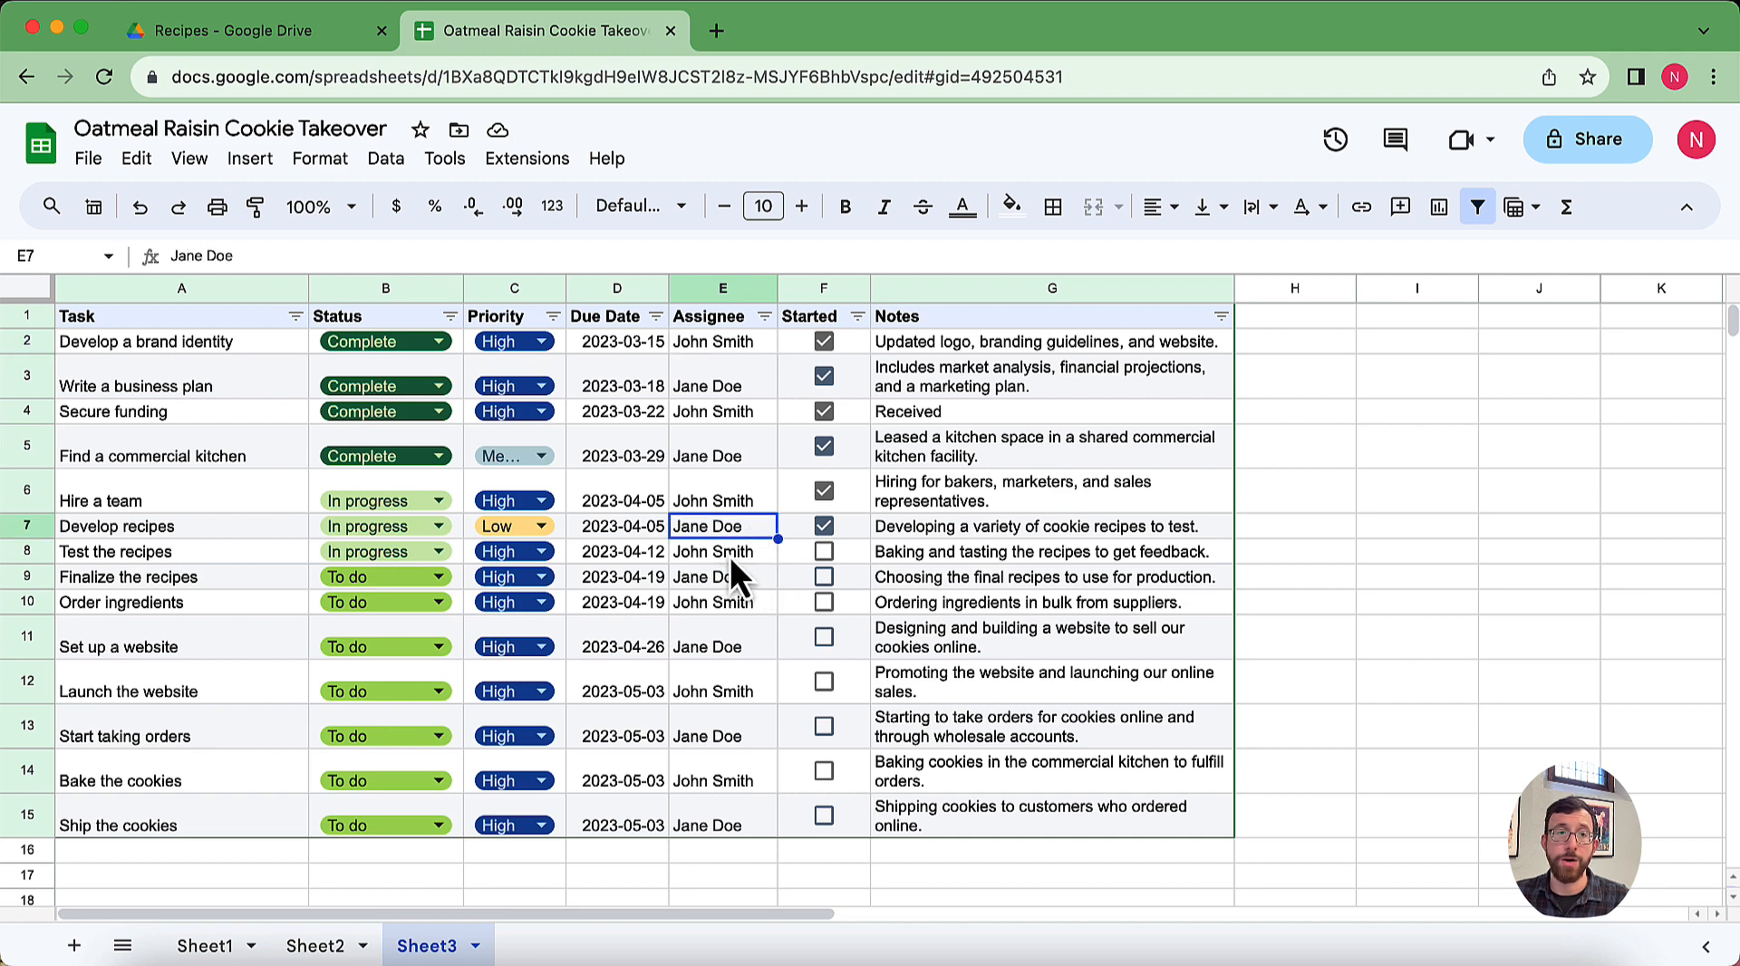
Step: Replace the assignees of "Test the recipes" and "Finalize the recipes" with people chips for two different teammates
click(731, 557)
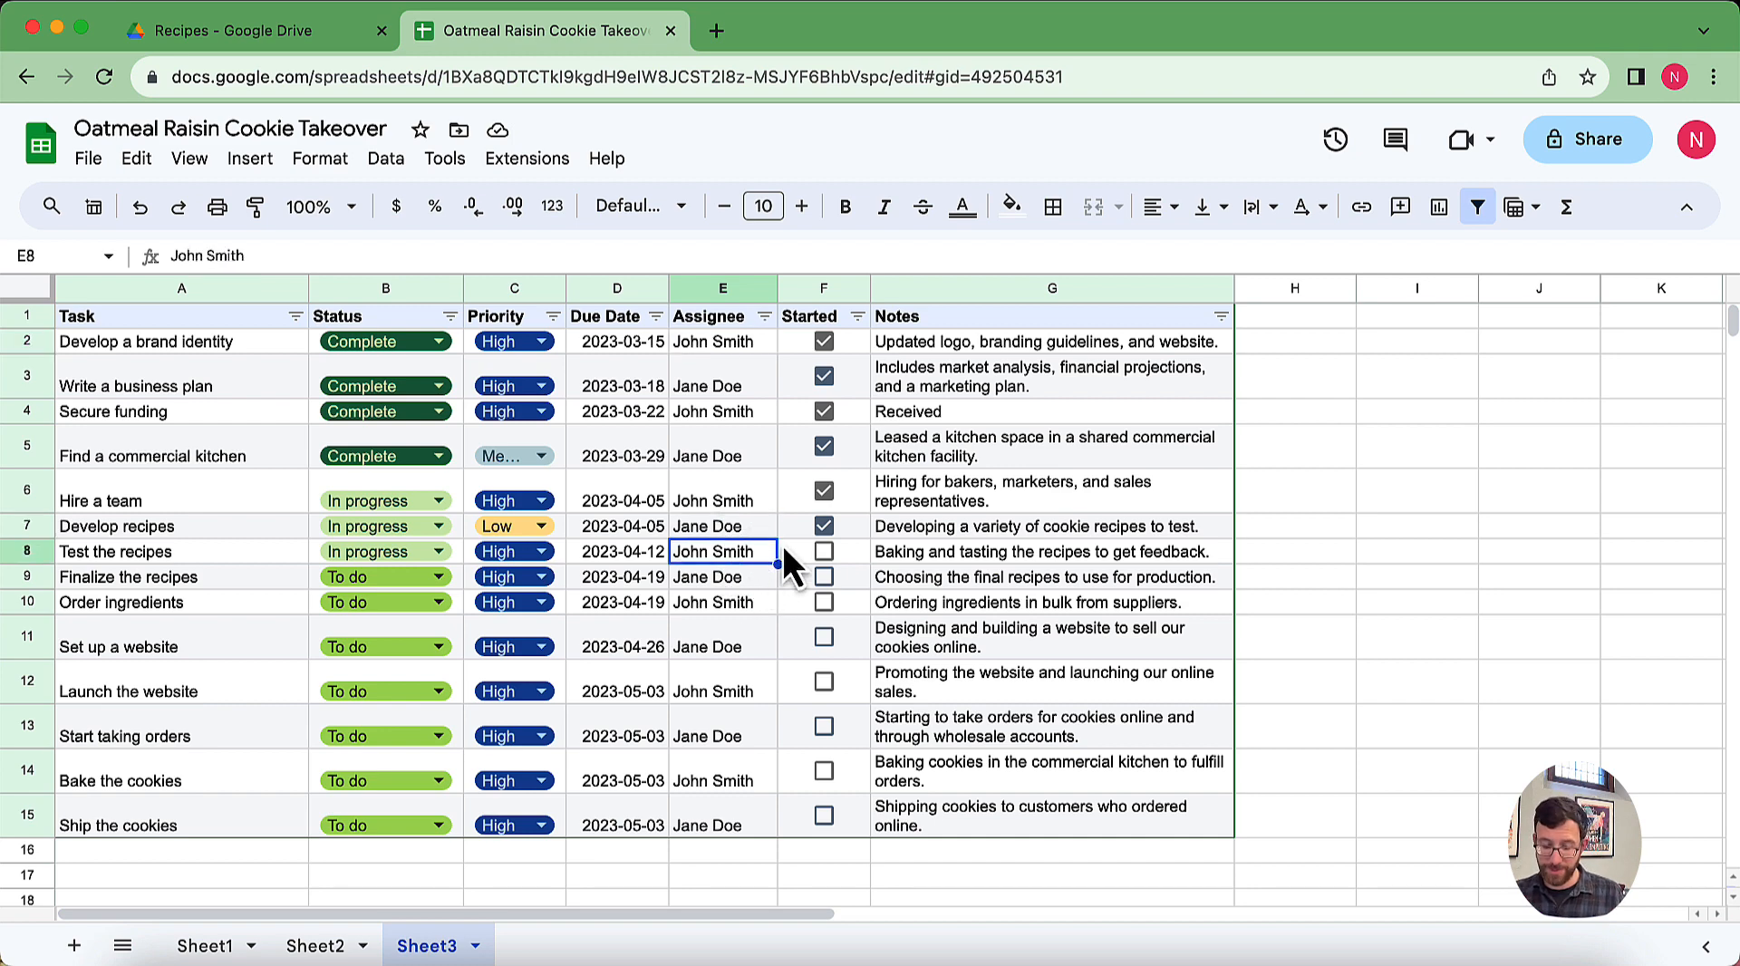
text(@)
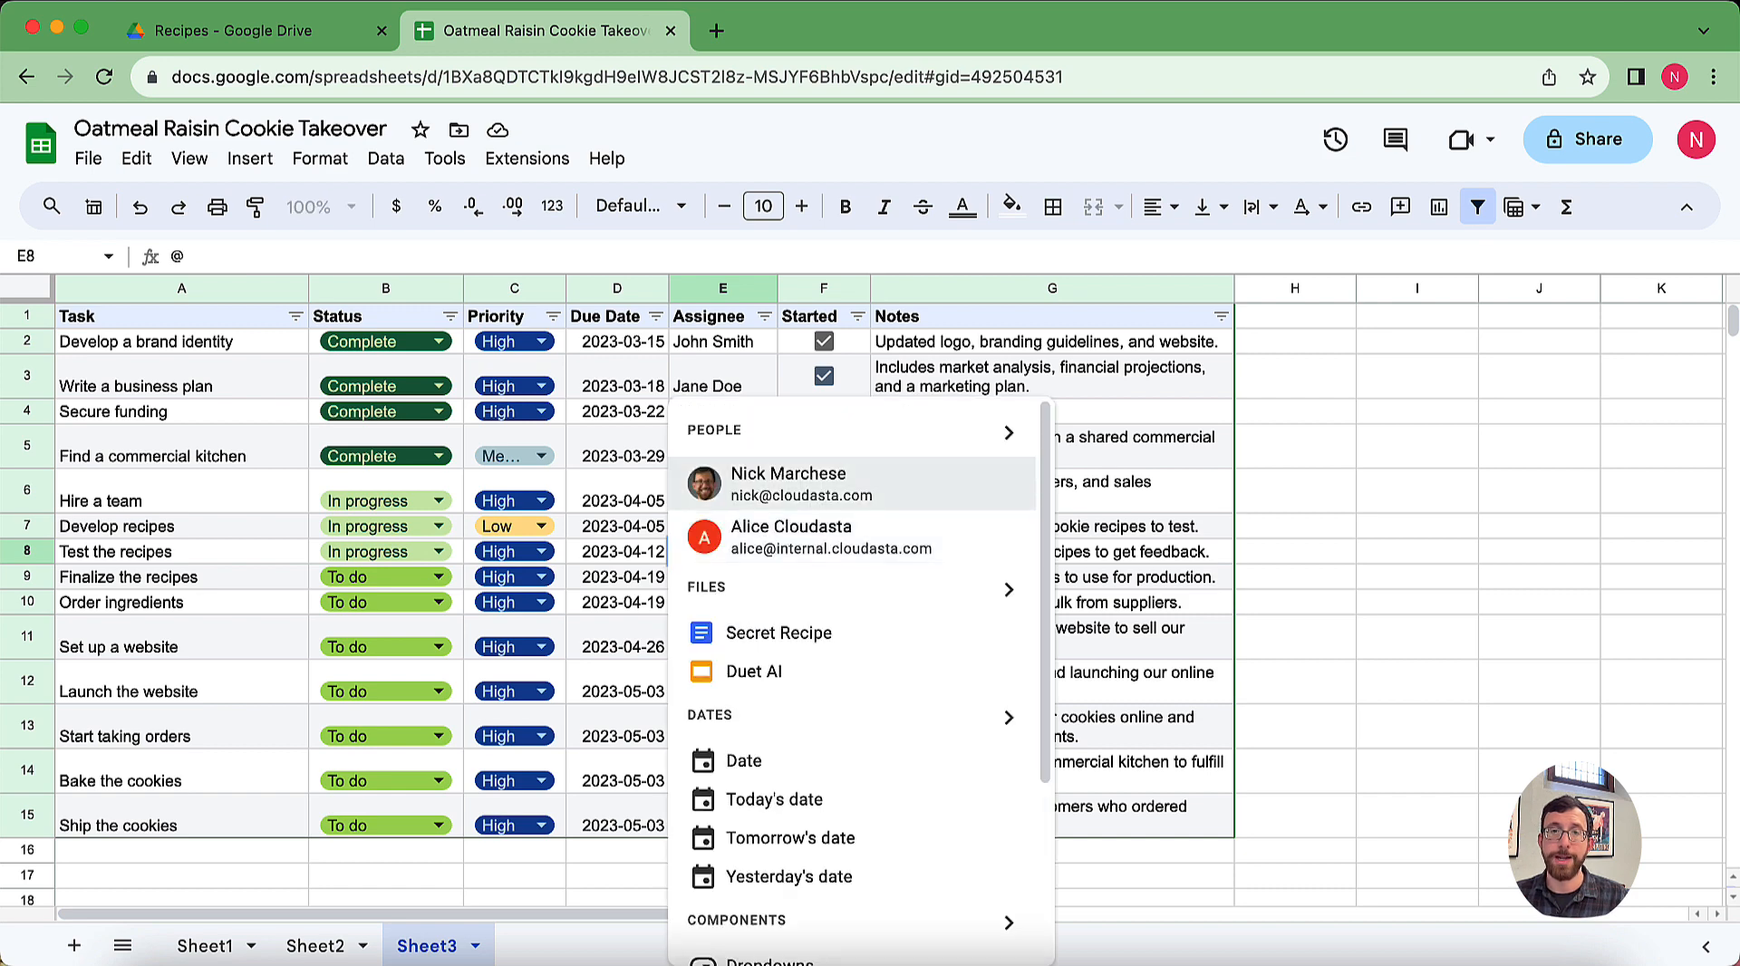
text(bob)
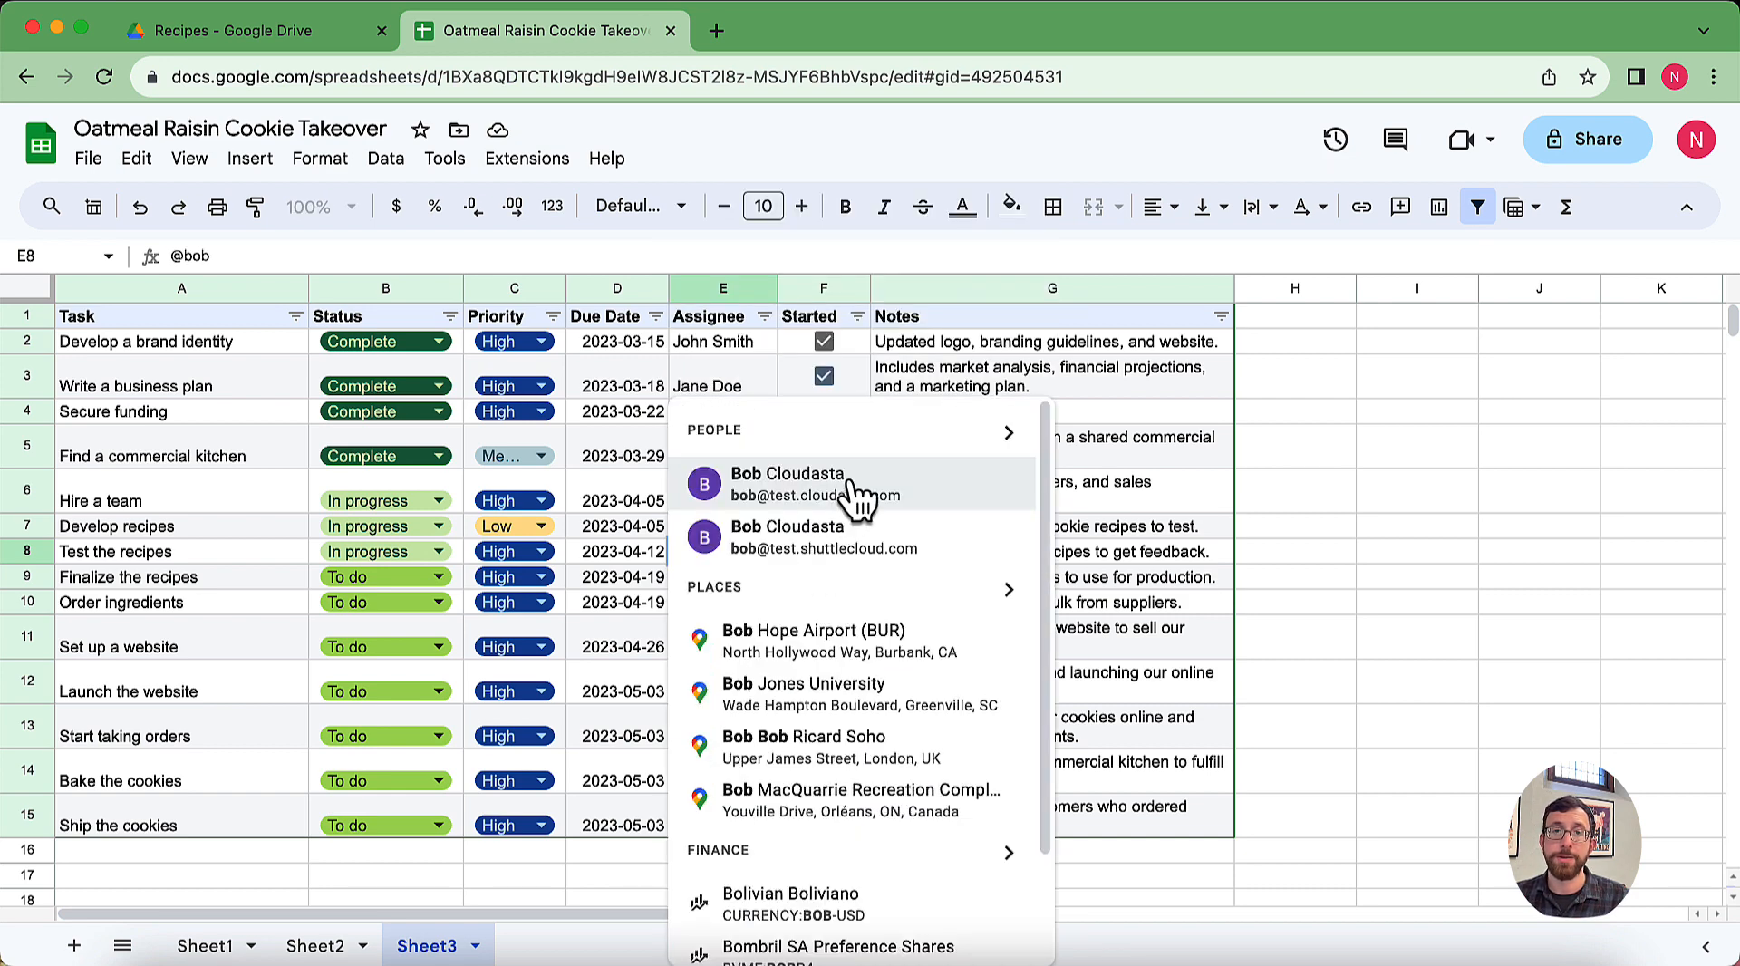
click(847, 485)
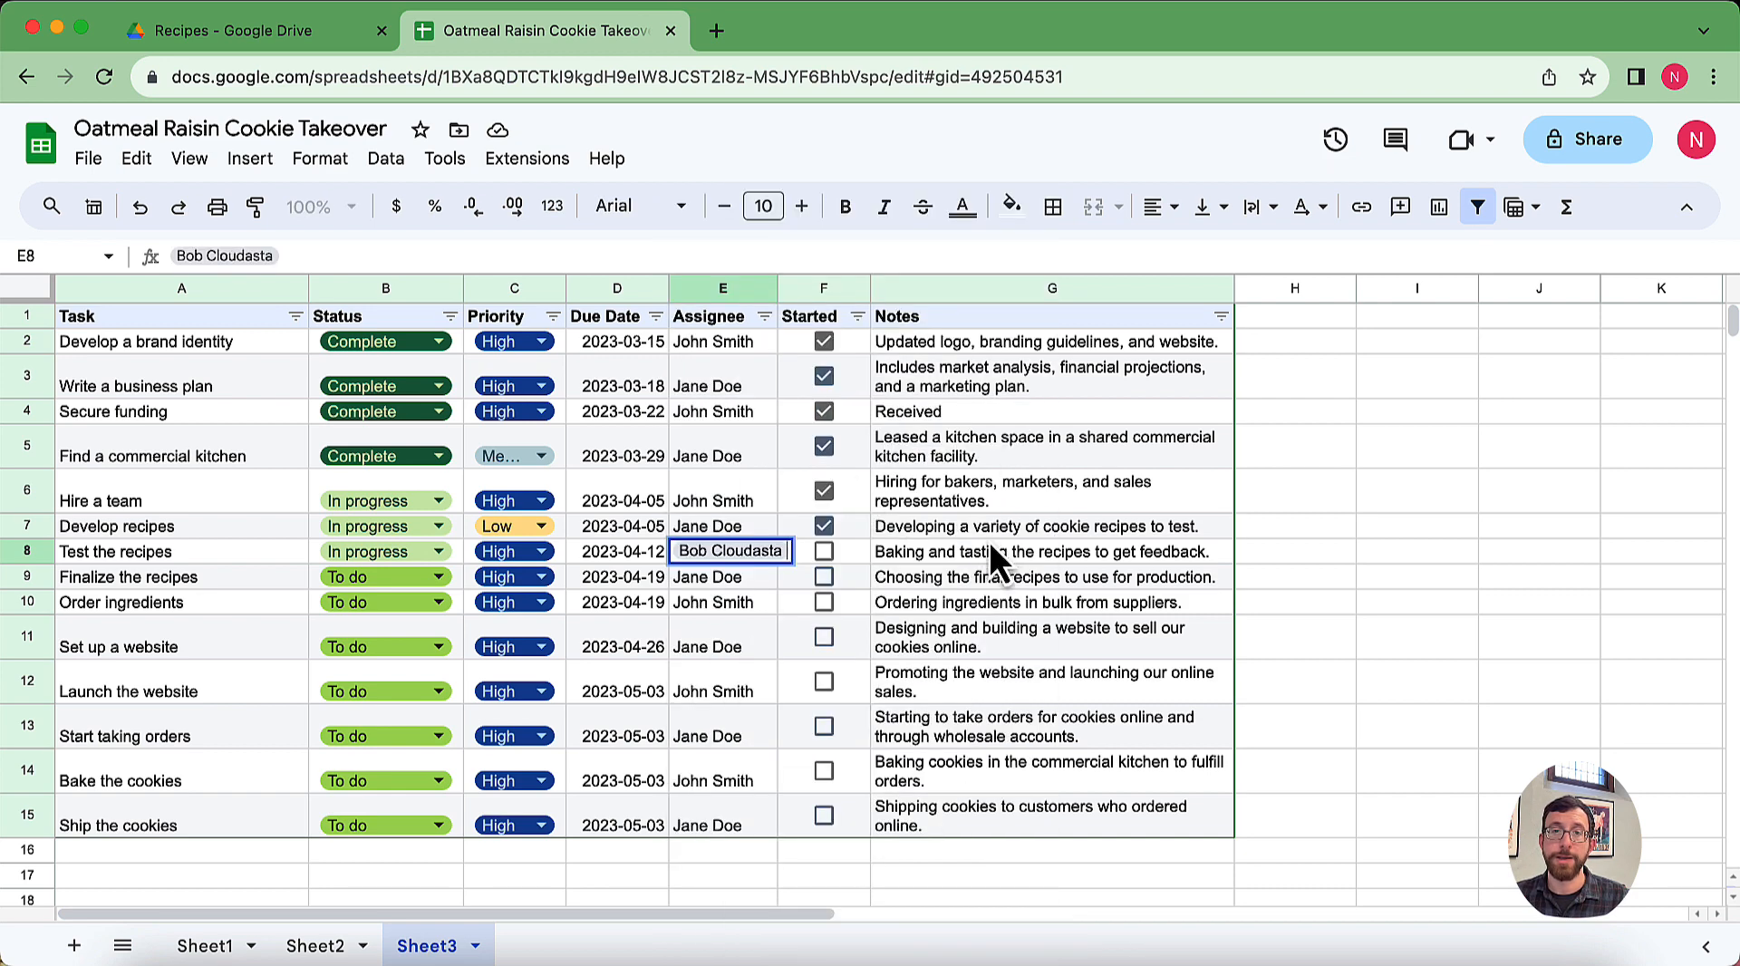
click(759, 578)
text(@carol)
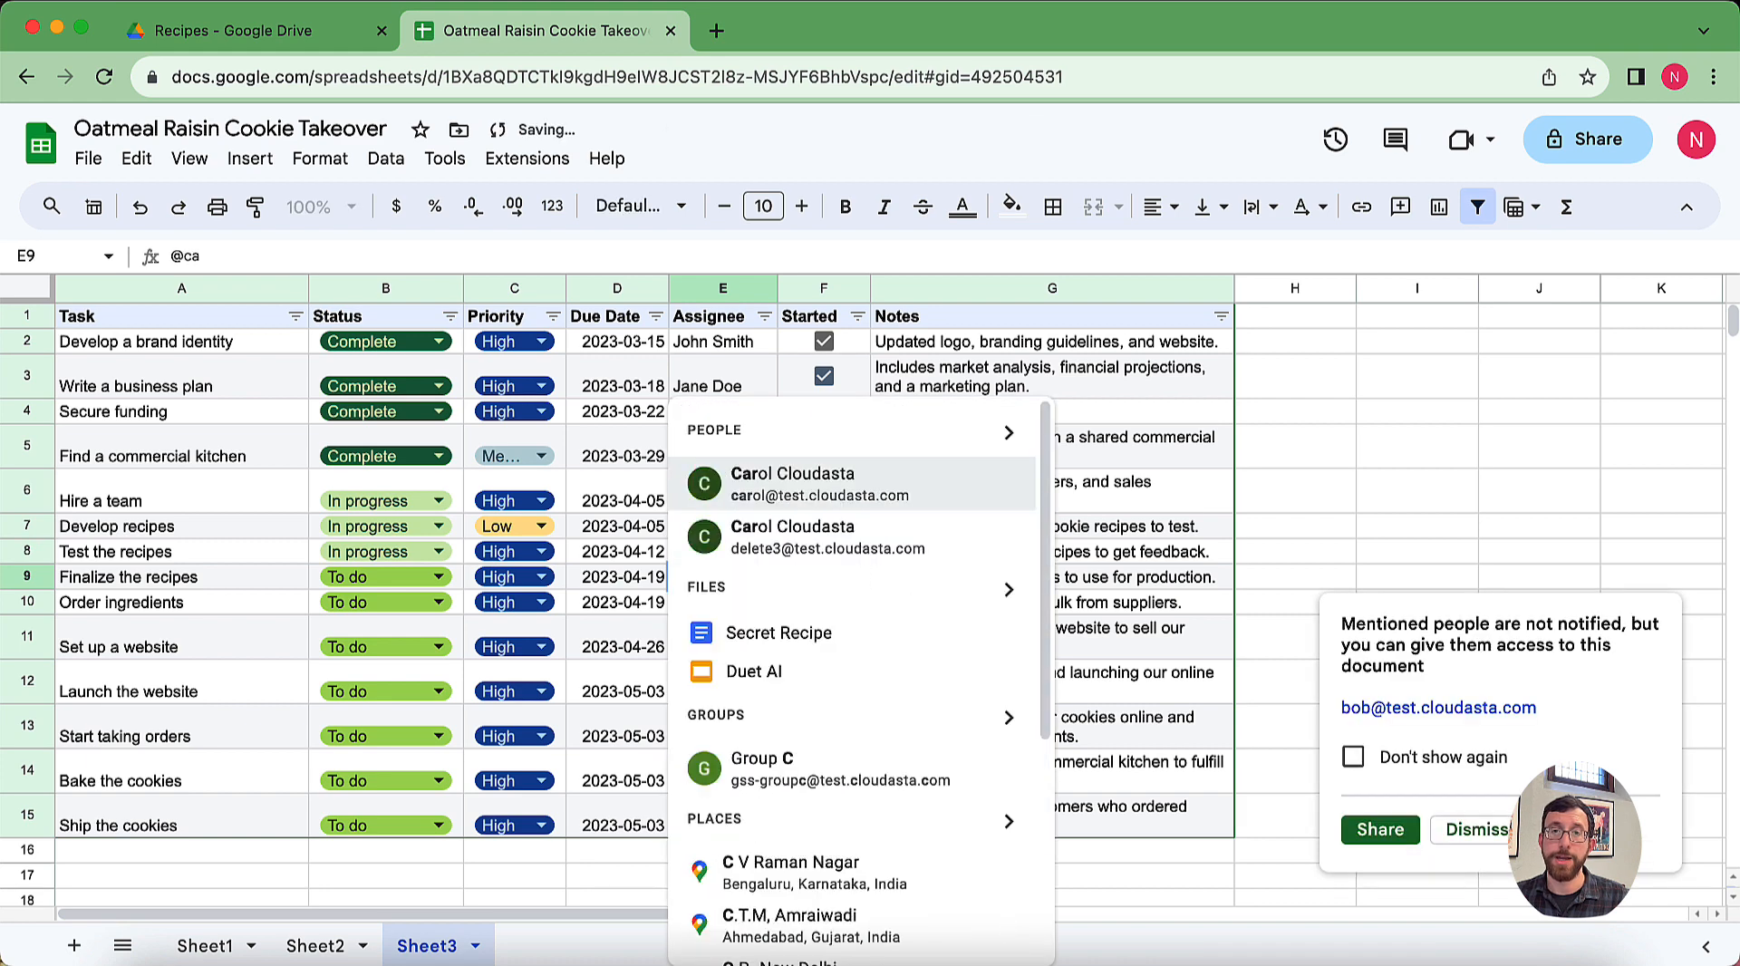
key(Return)
key(Return)
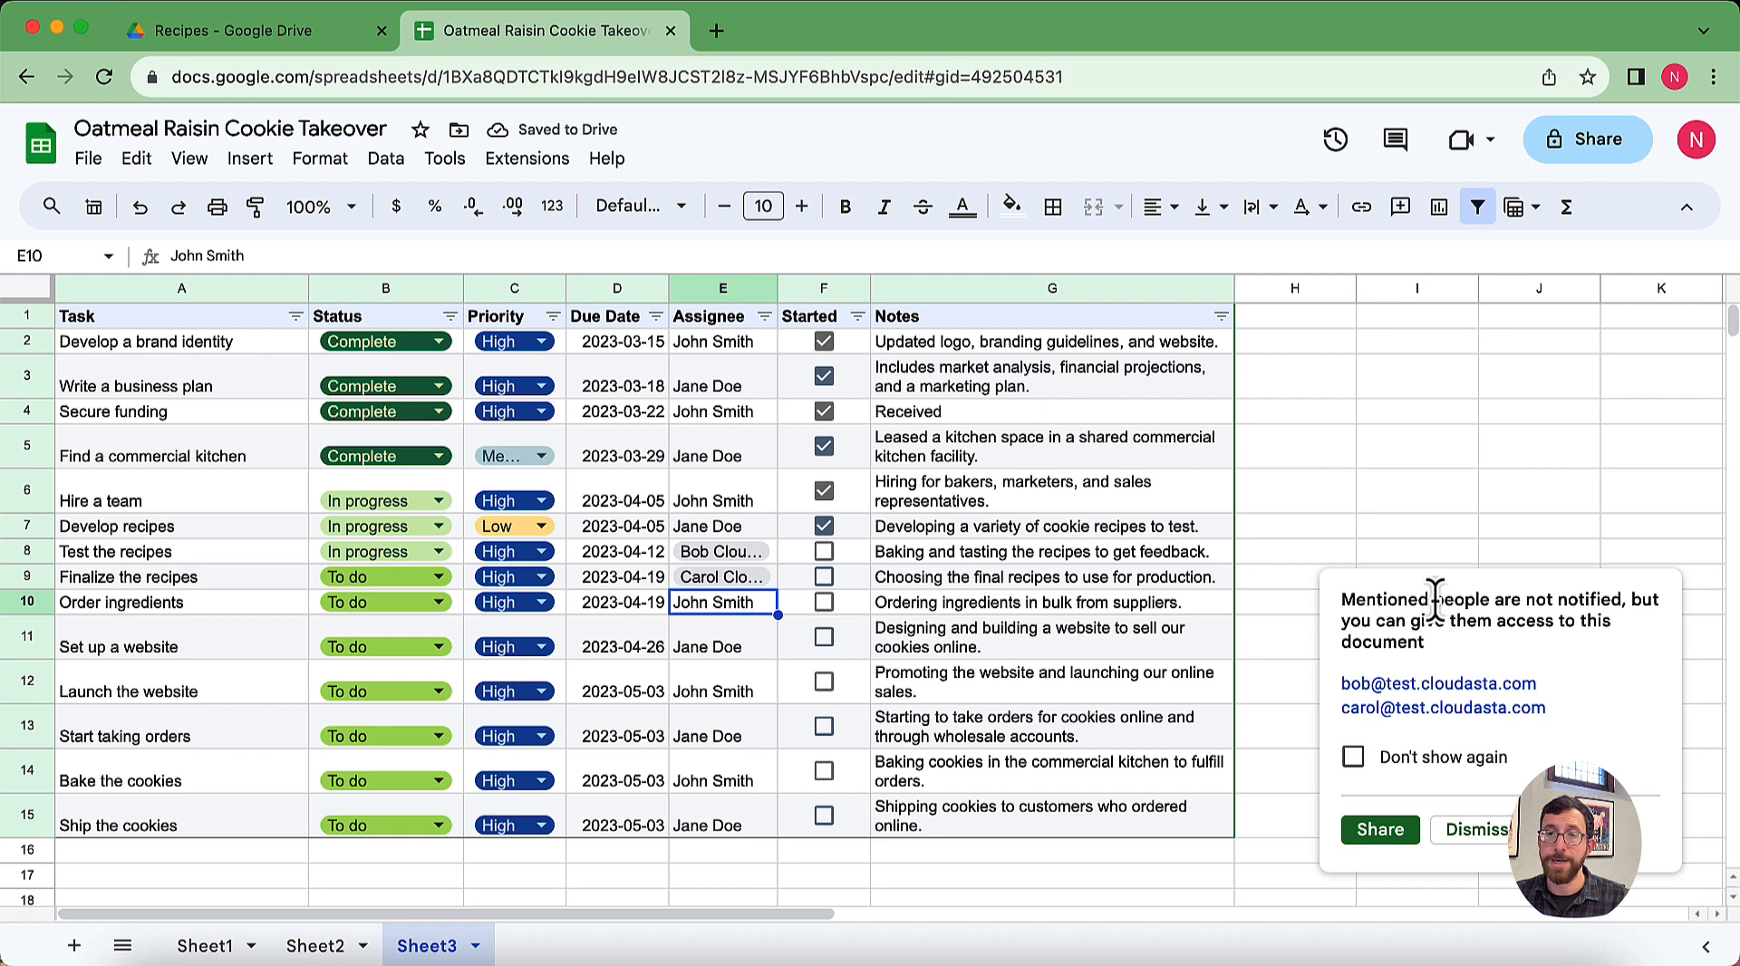
Step: Share the spreadsheet with both mentioned teammates as Viewer and widen the Assignee column to fit their full names
click(1395, 832)
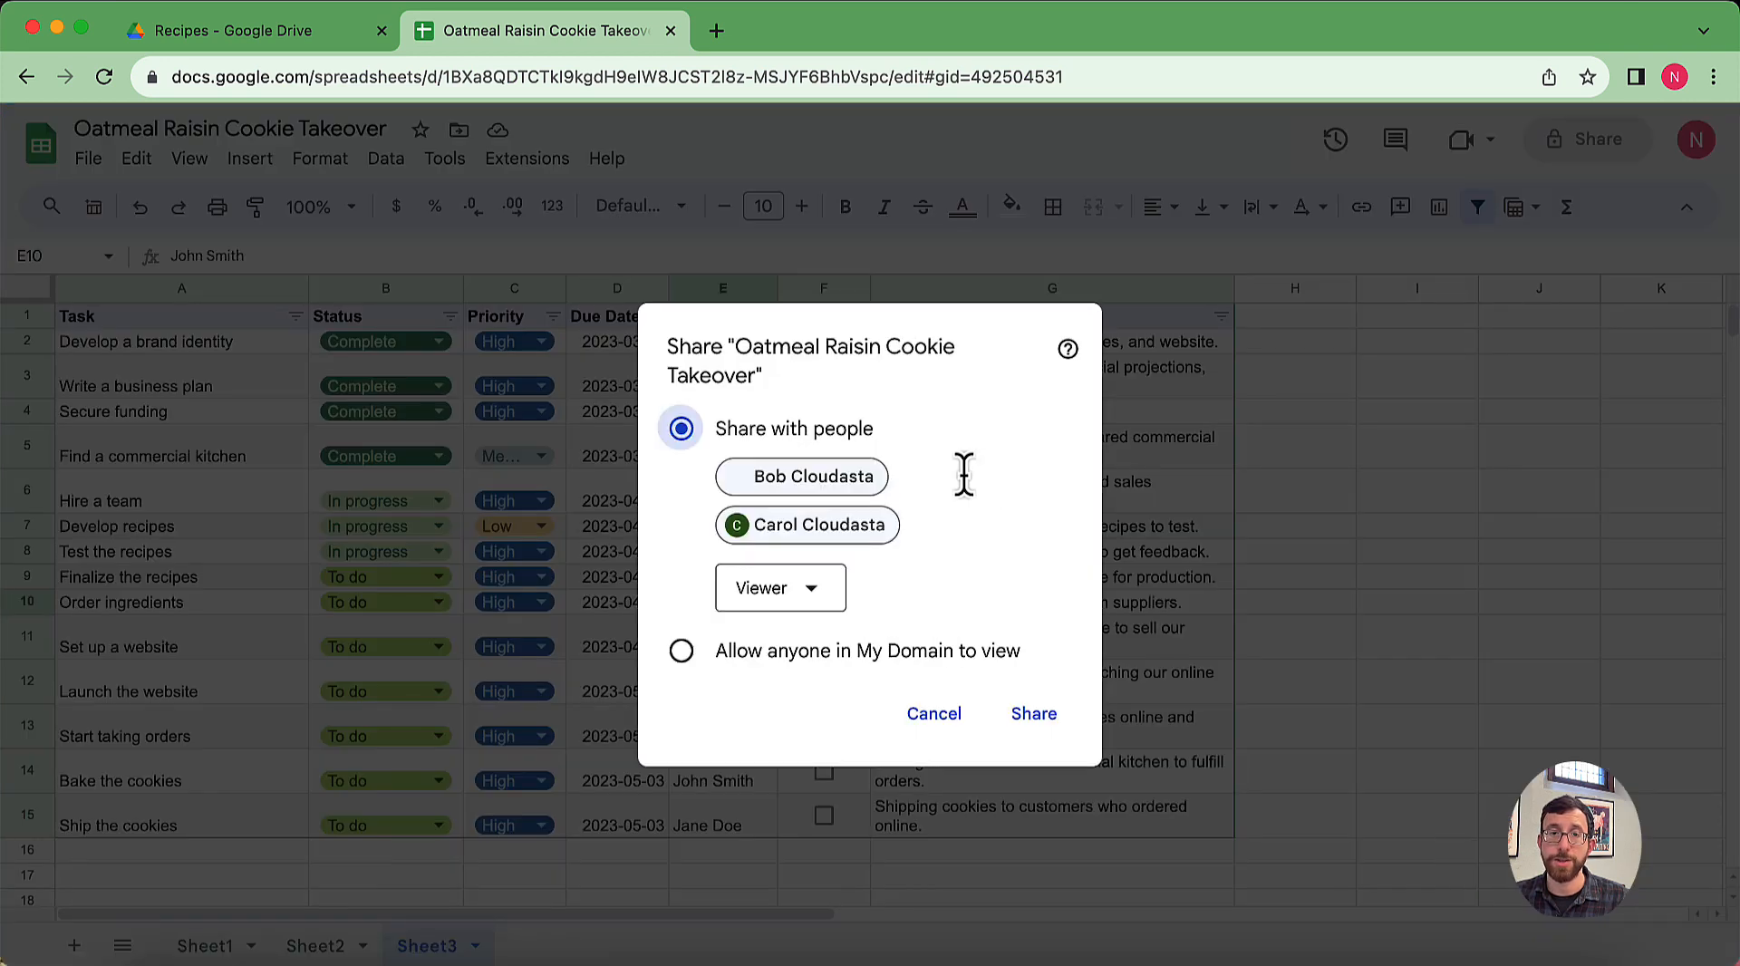
click(1046, 724)
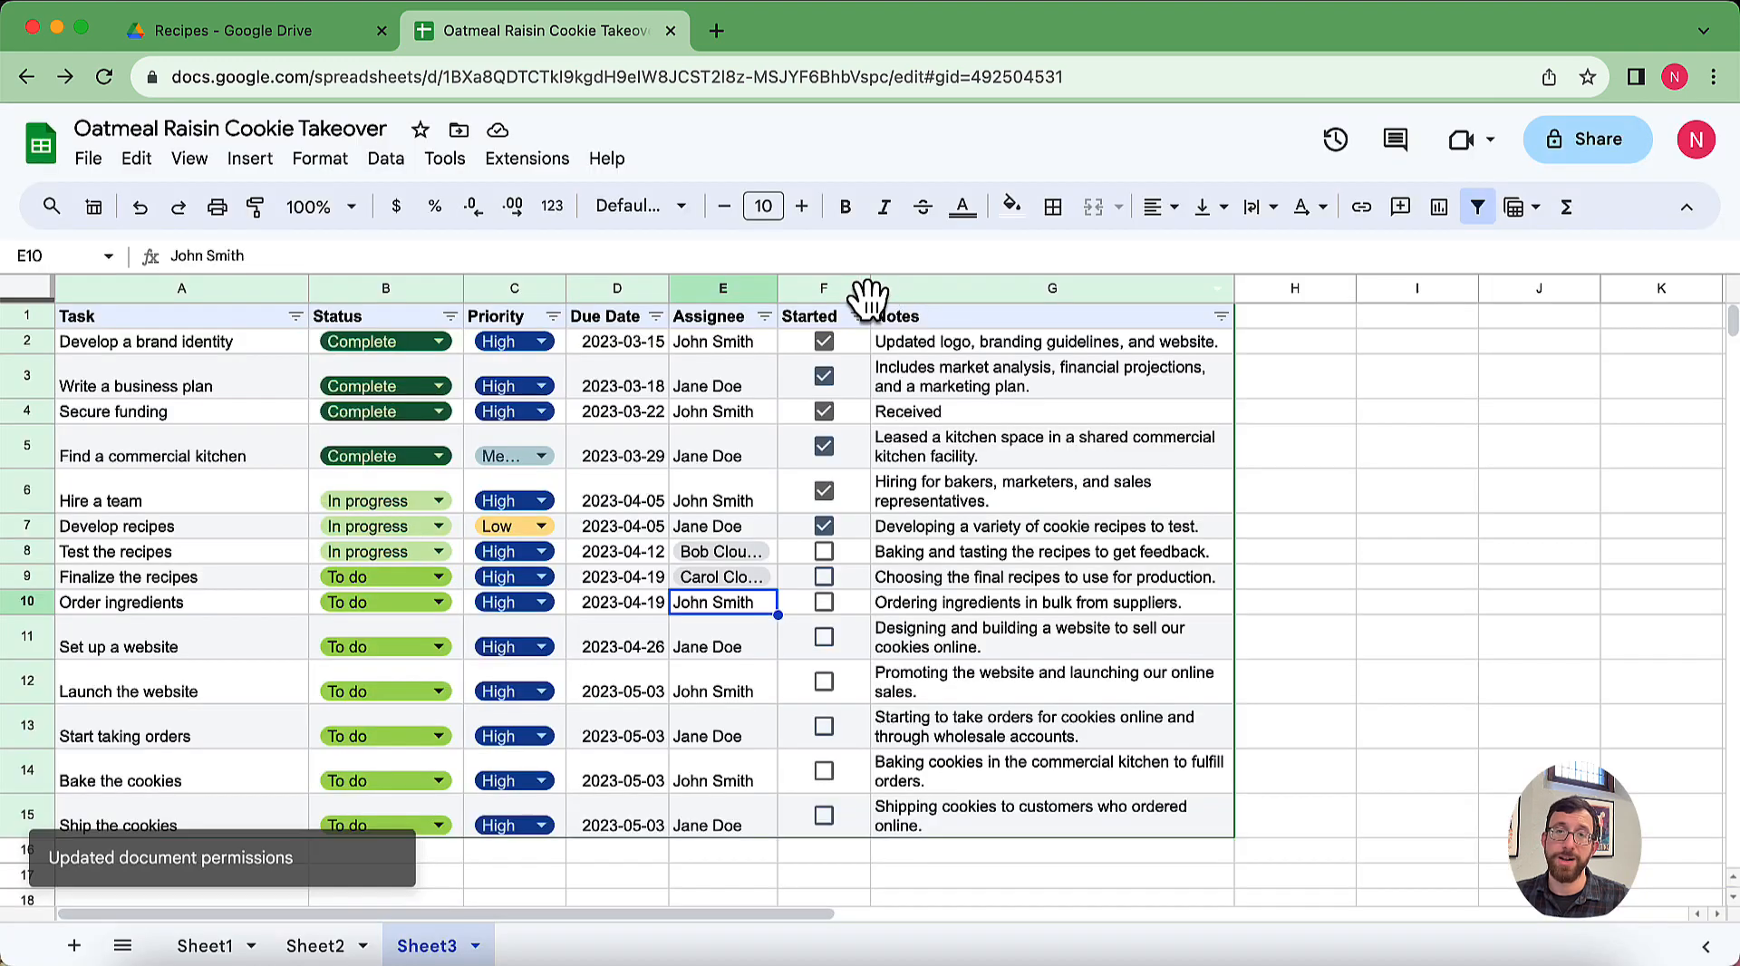
drag(783, 290, 812, 290)
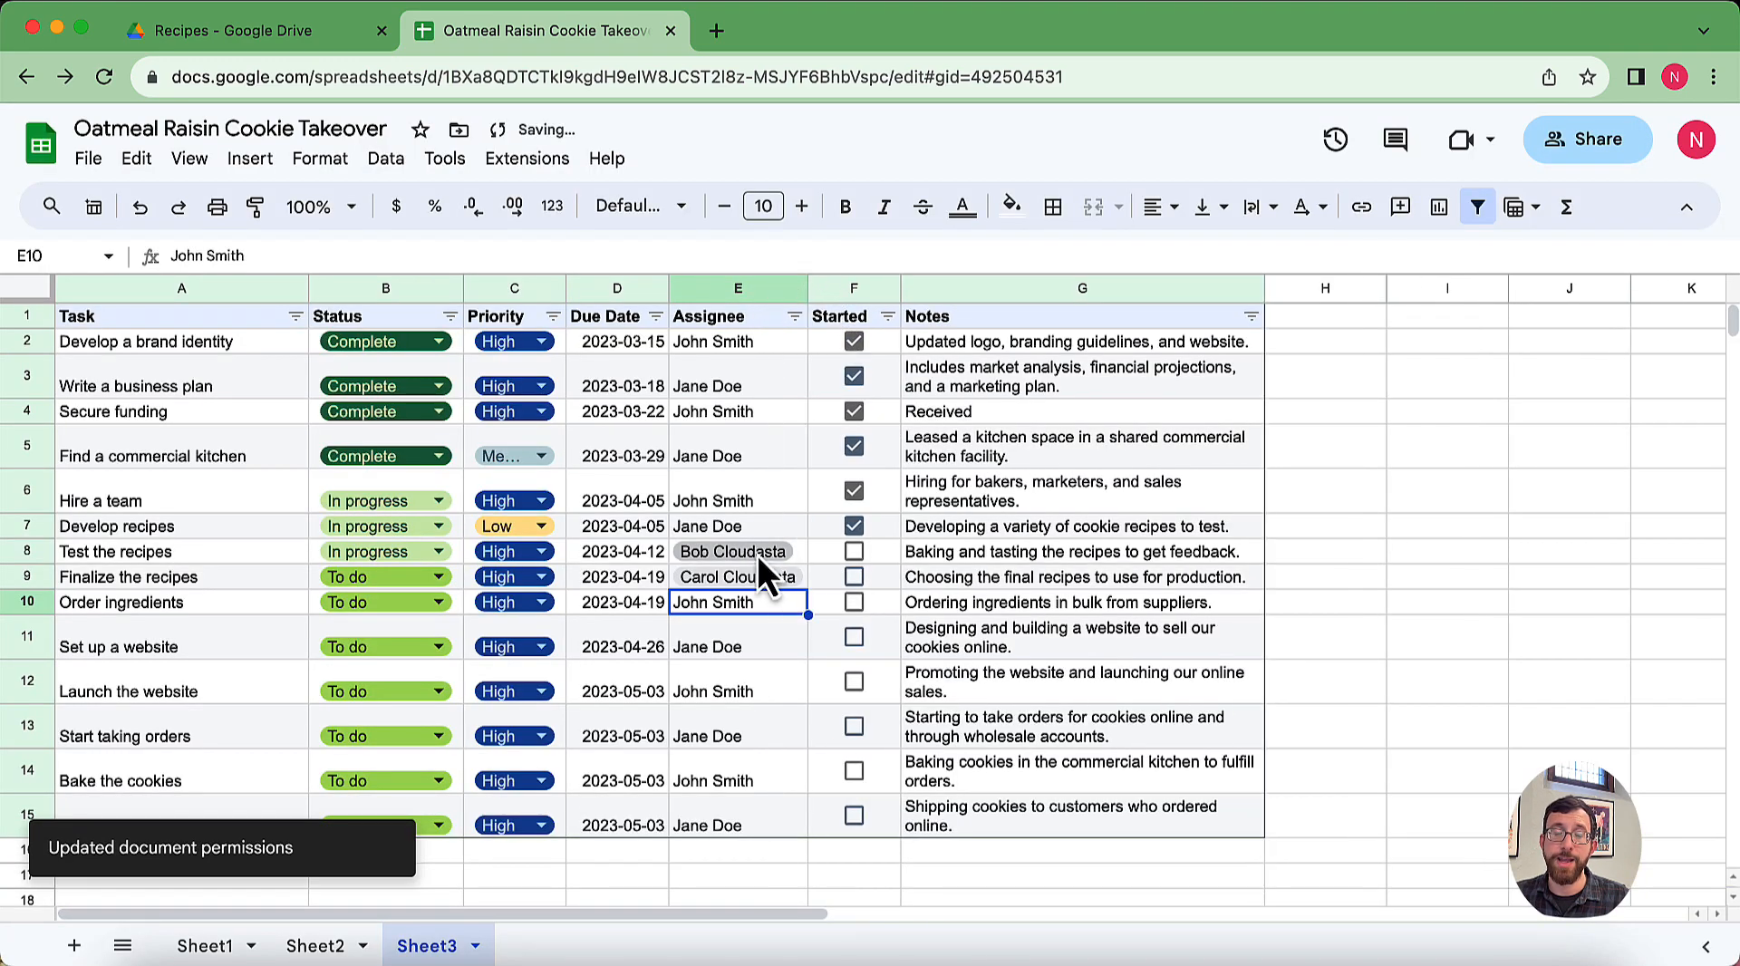
Step: Check the two people chips in the Assignee column and reopen Help me organize
click(763, 551)
click(767, 577)
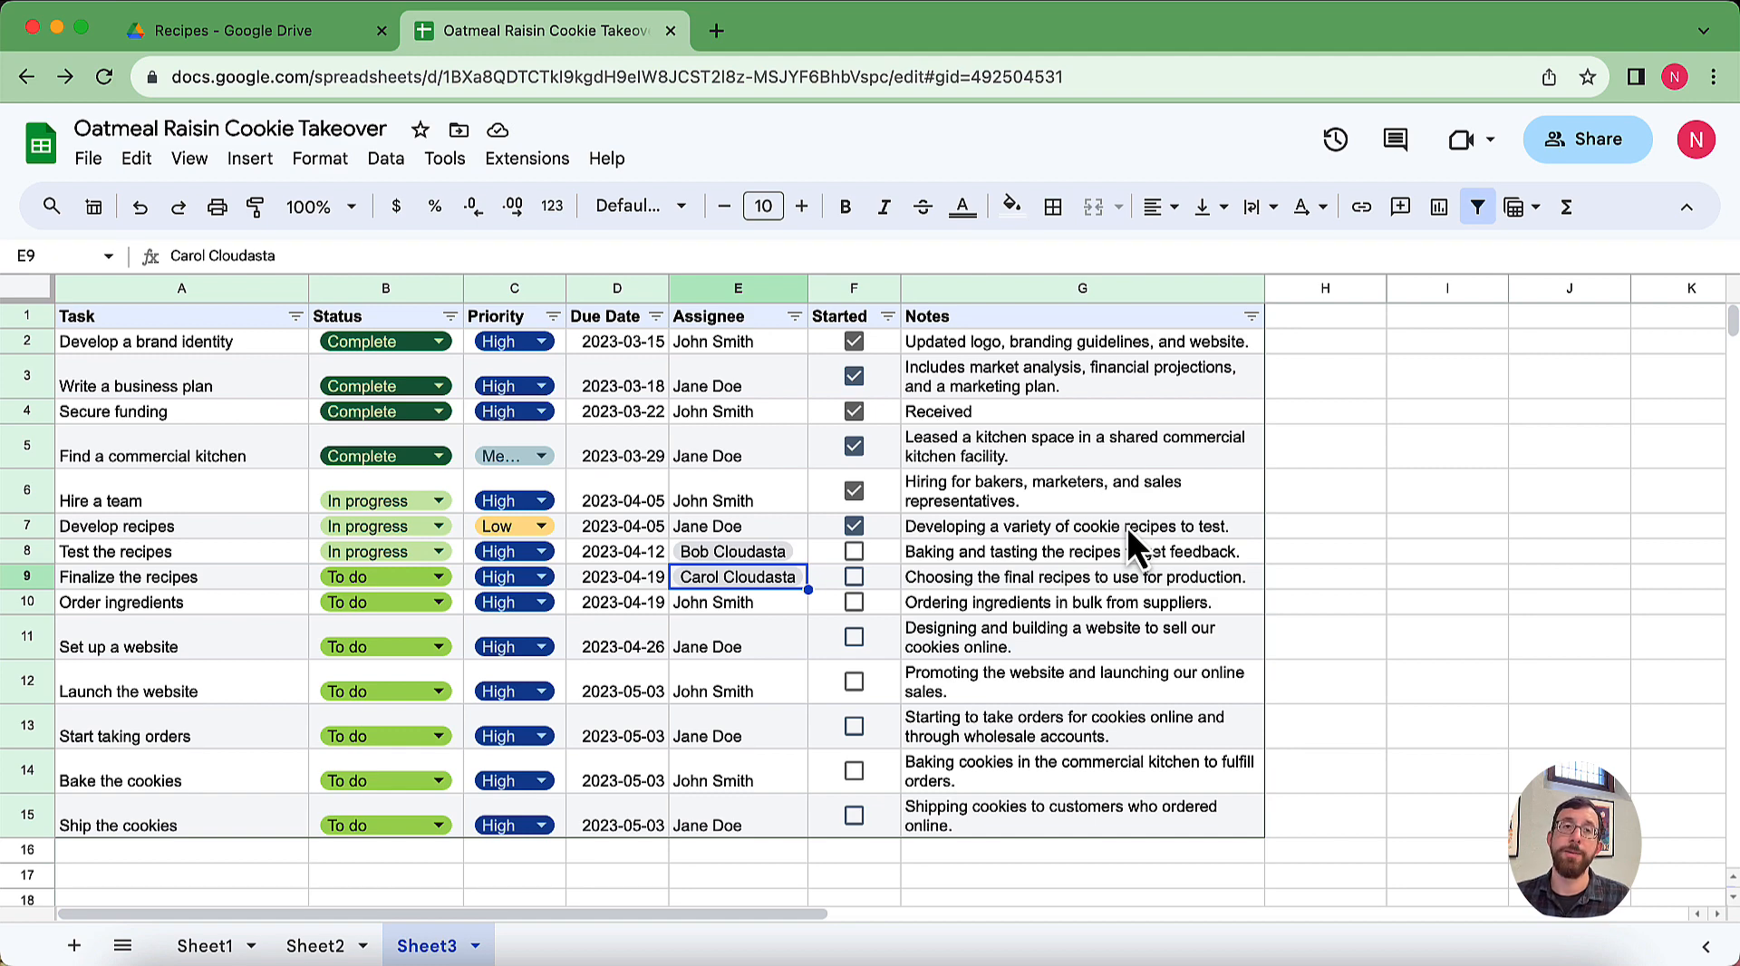
click(94, 207)
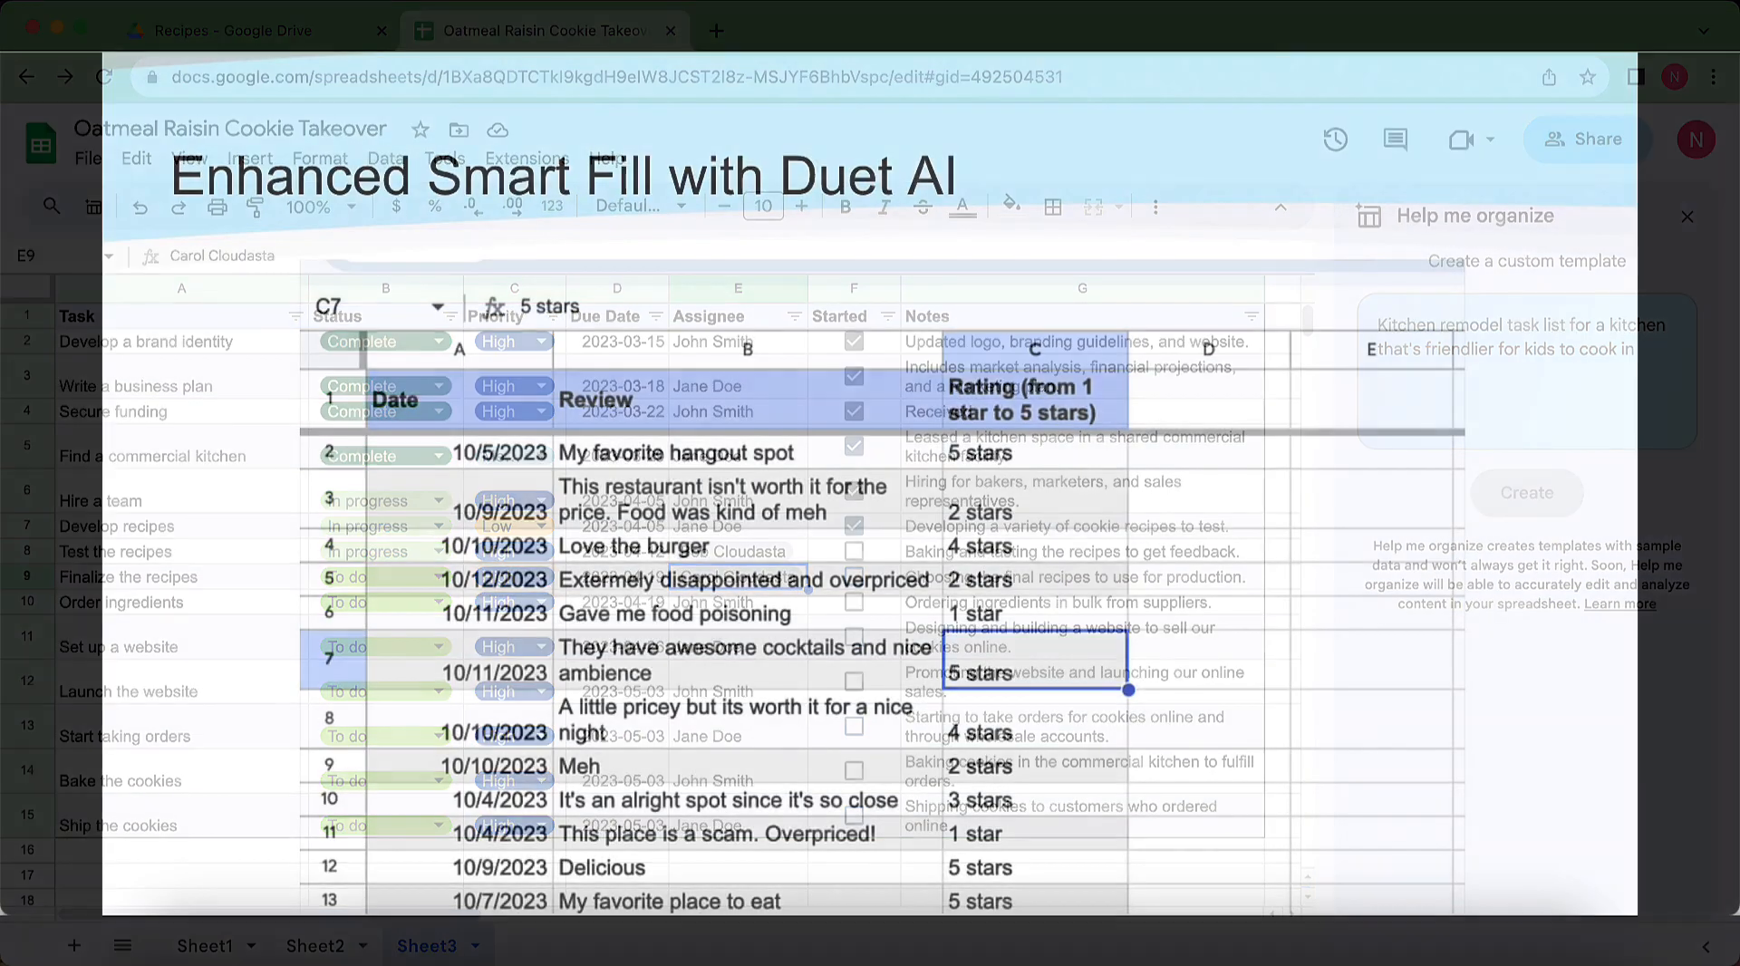
Step: In the restaurant review sheet, rate the first three reviews in C2:C4 as 5 stars, 2 stars and 4 stars
click(1077, 460)
text(5 stars)
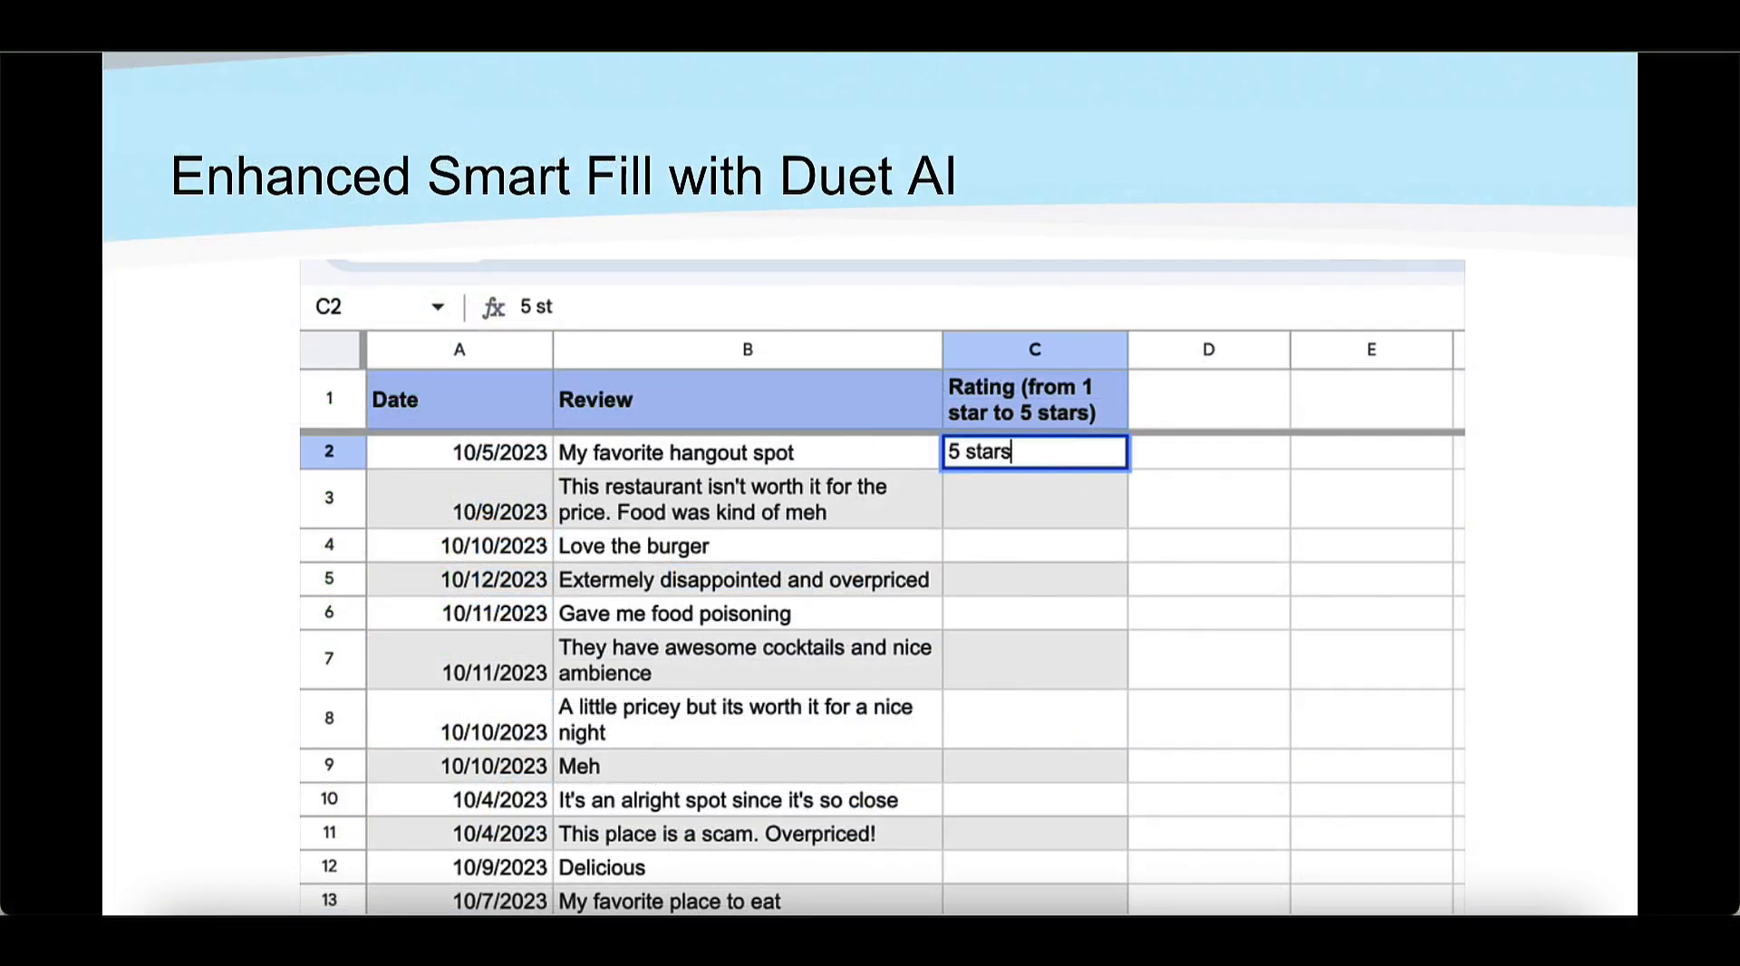
key(Return)
text(2 stars)
key(Return)
text(4)
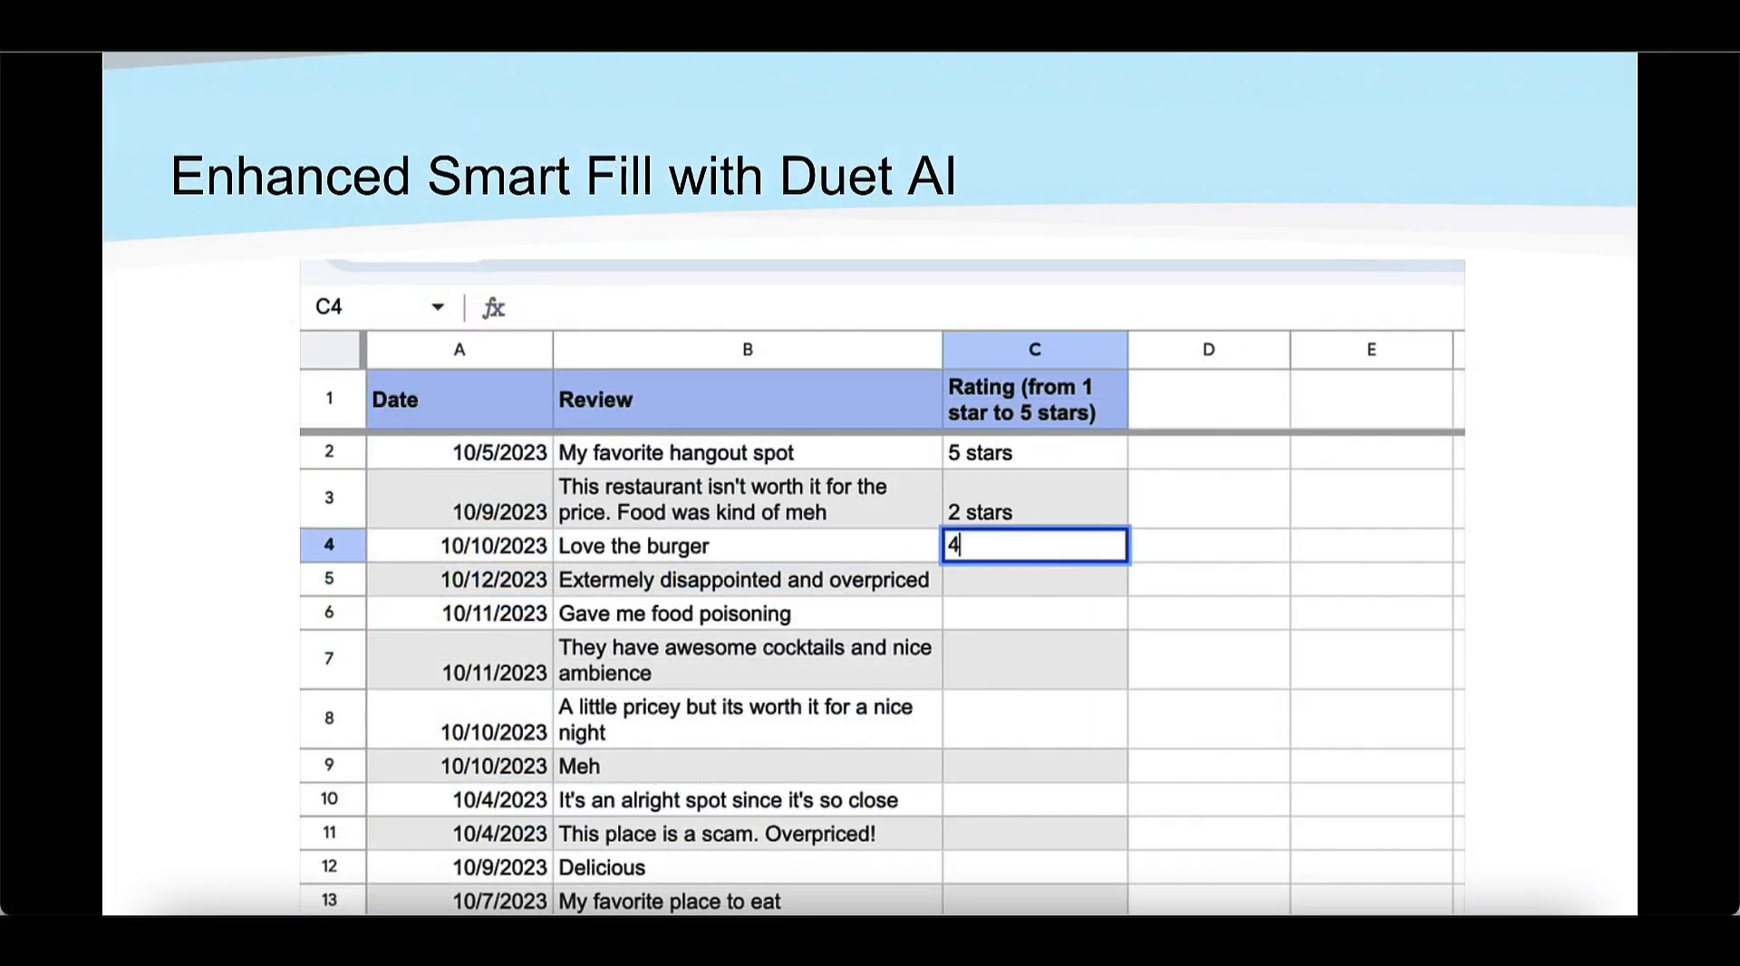
text( stars)
key(Return)
Step: Rate the fourth and fifth reviews 2 stars and 1 star, and accept the Smart Fill suggestion for the remaining 7 rows
text(2 s)
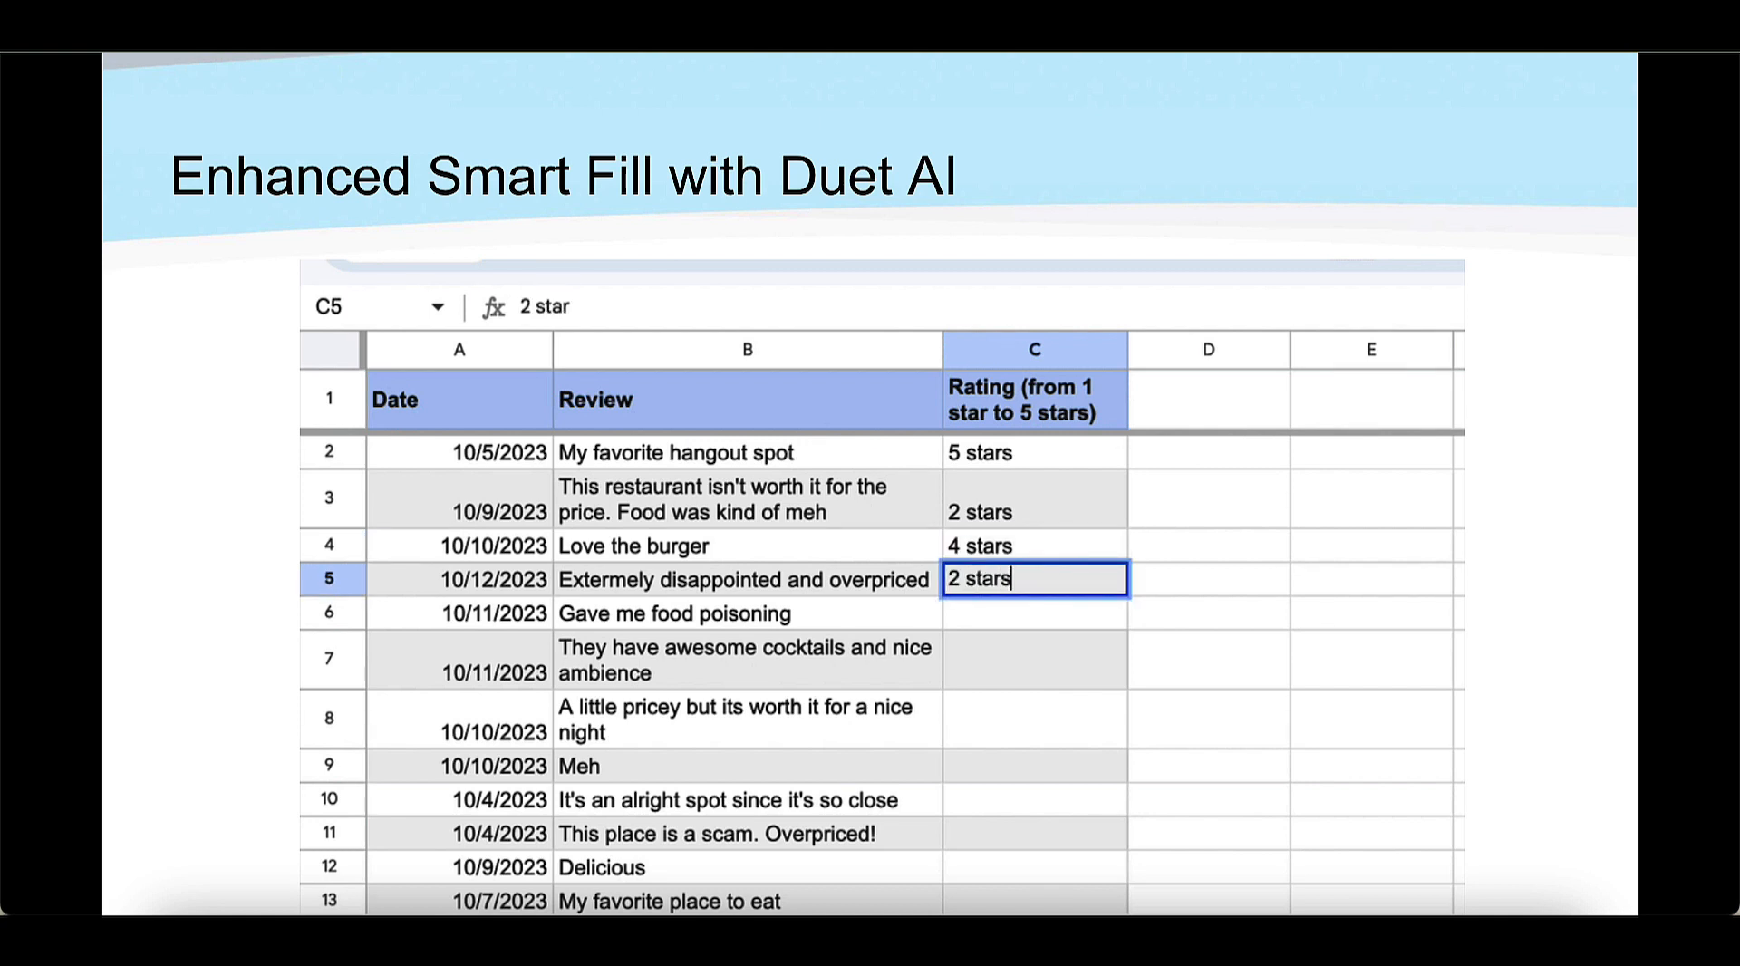
key(Return)
text(1 star)
key(Return)
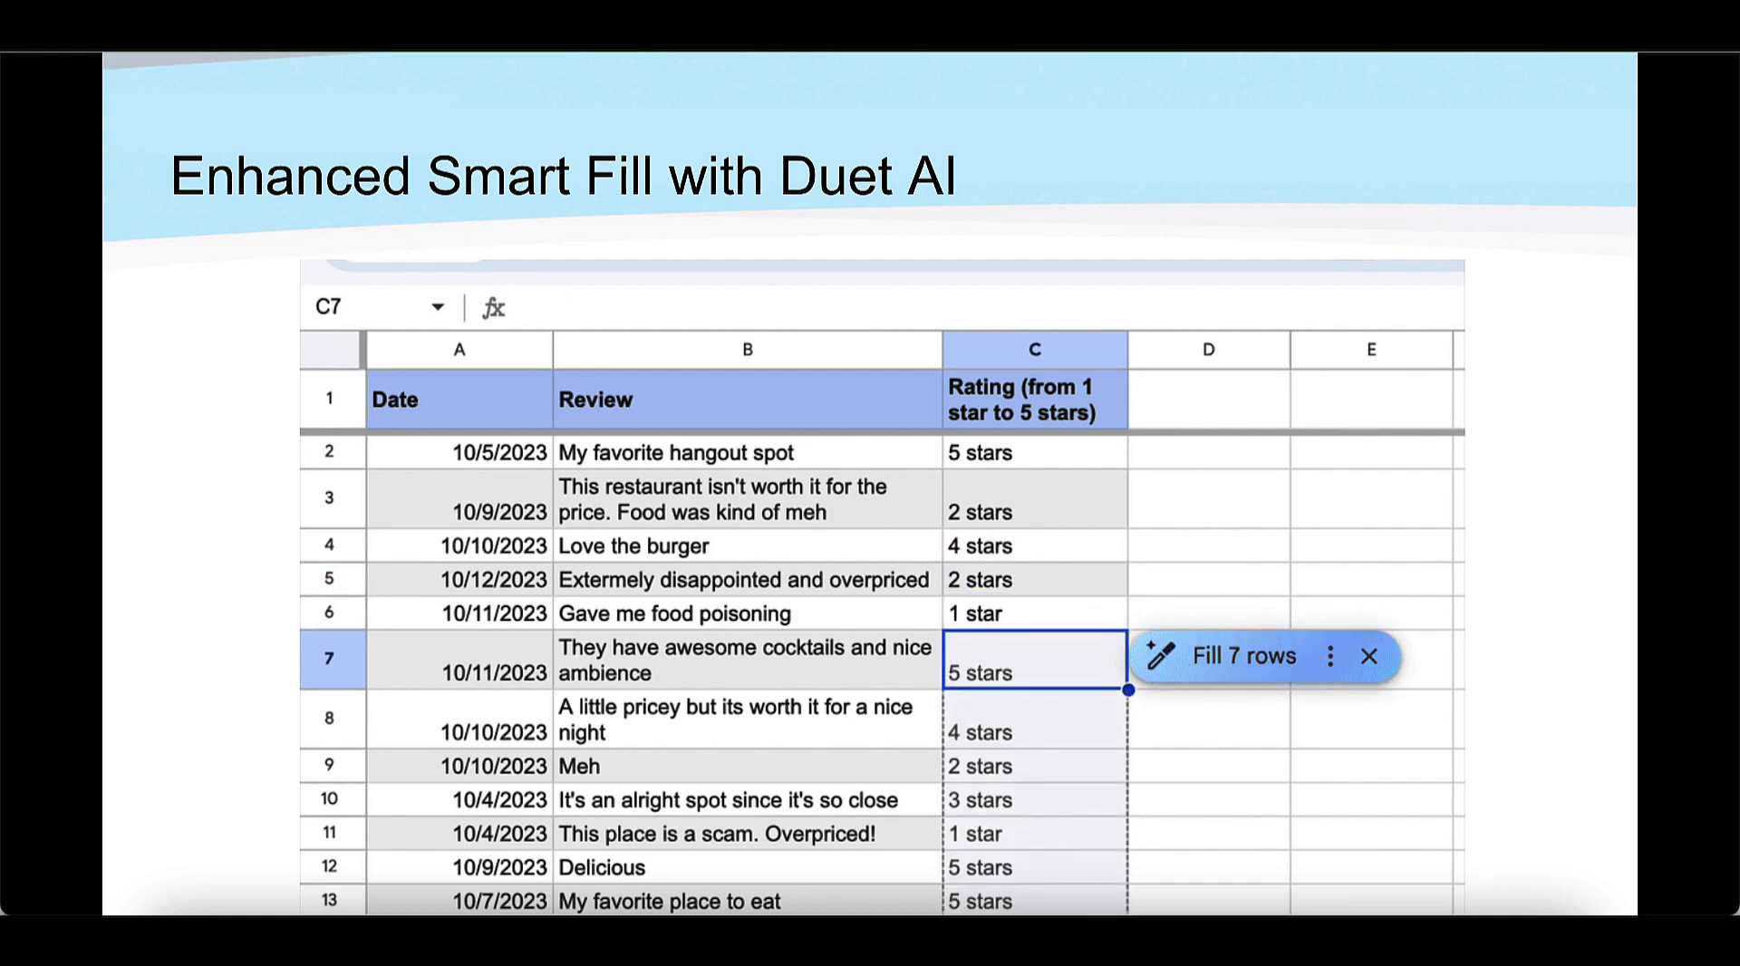
click(1243, 658)
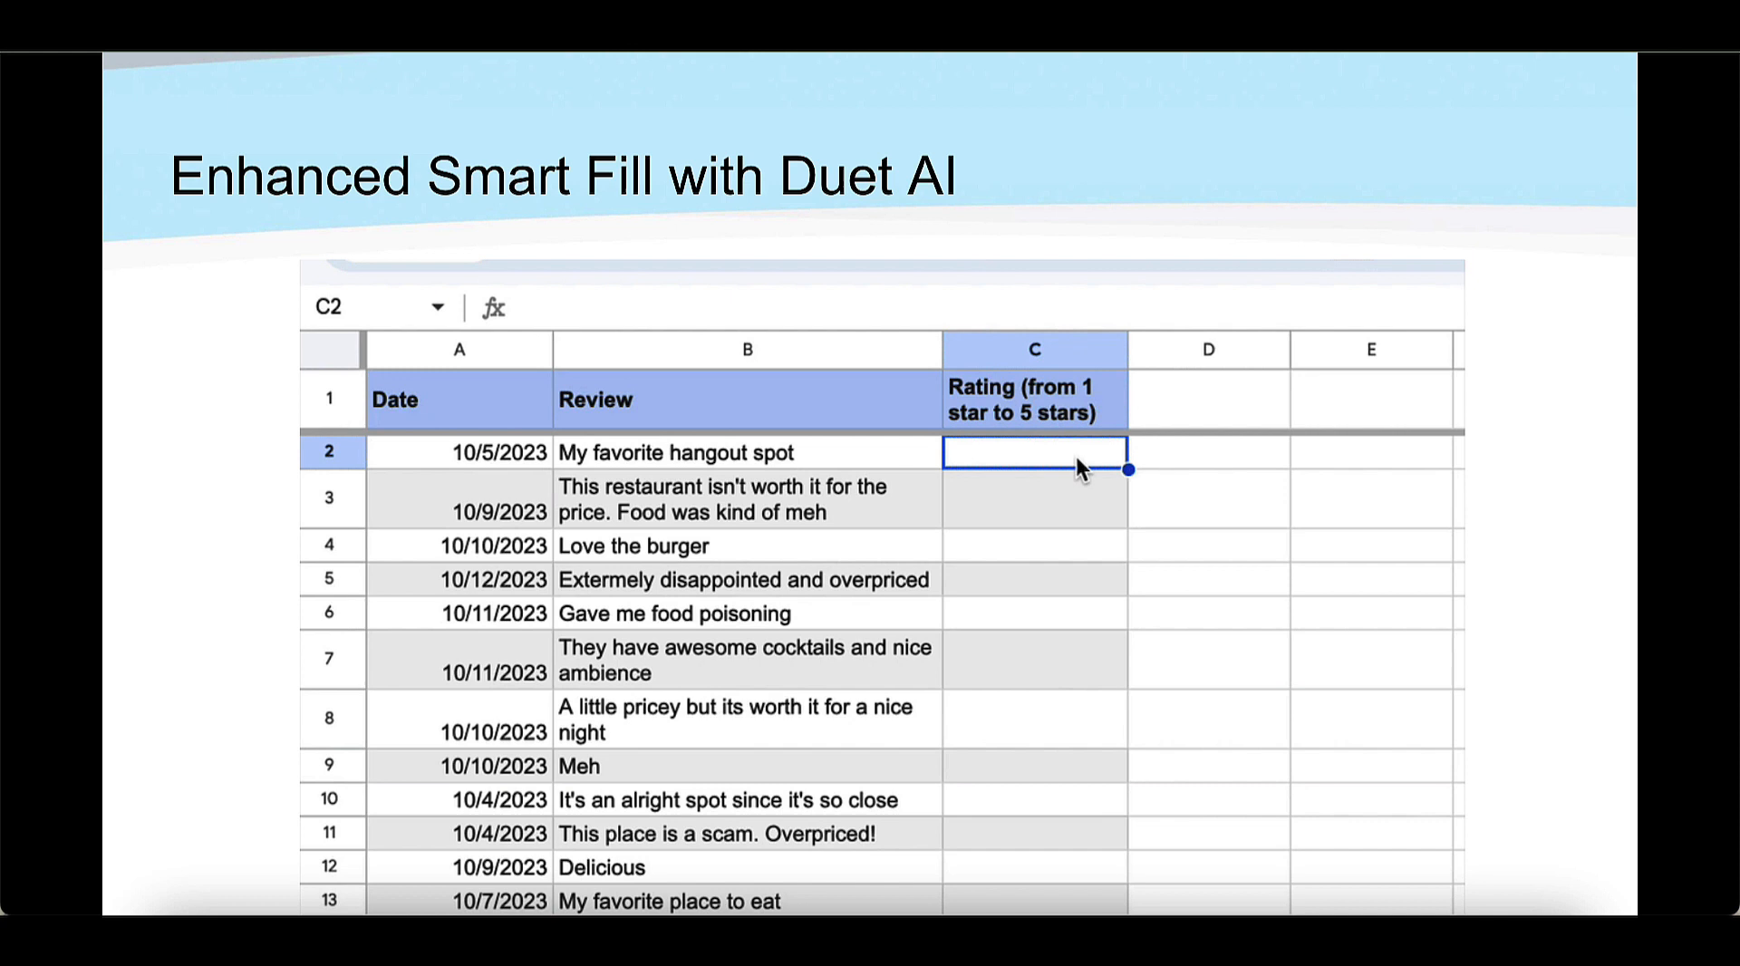
Step: Enter ratings of 5 stars and 2 stars for the first two reviews in the empty Rating column
text(5 stars)
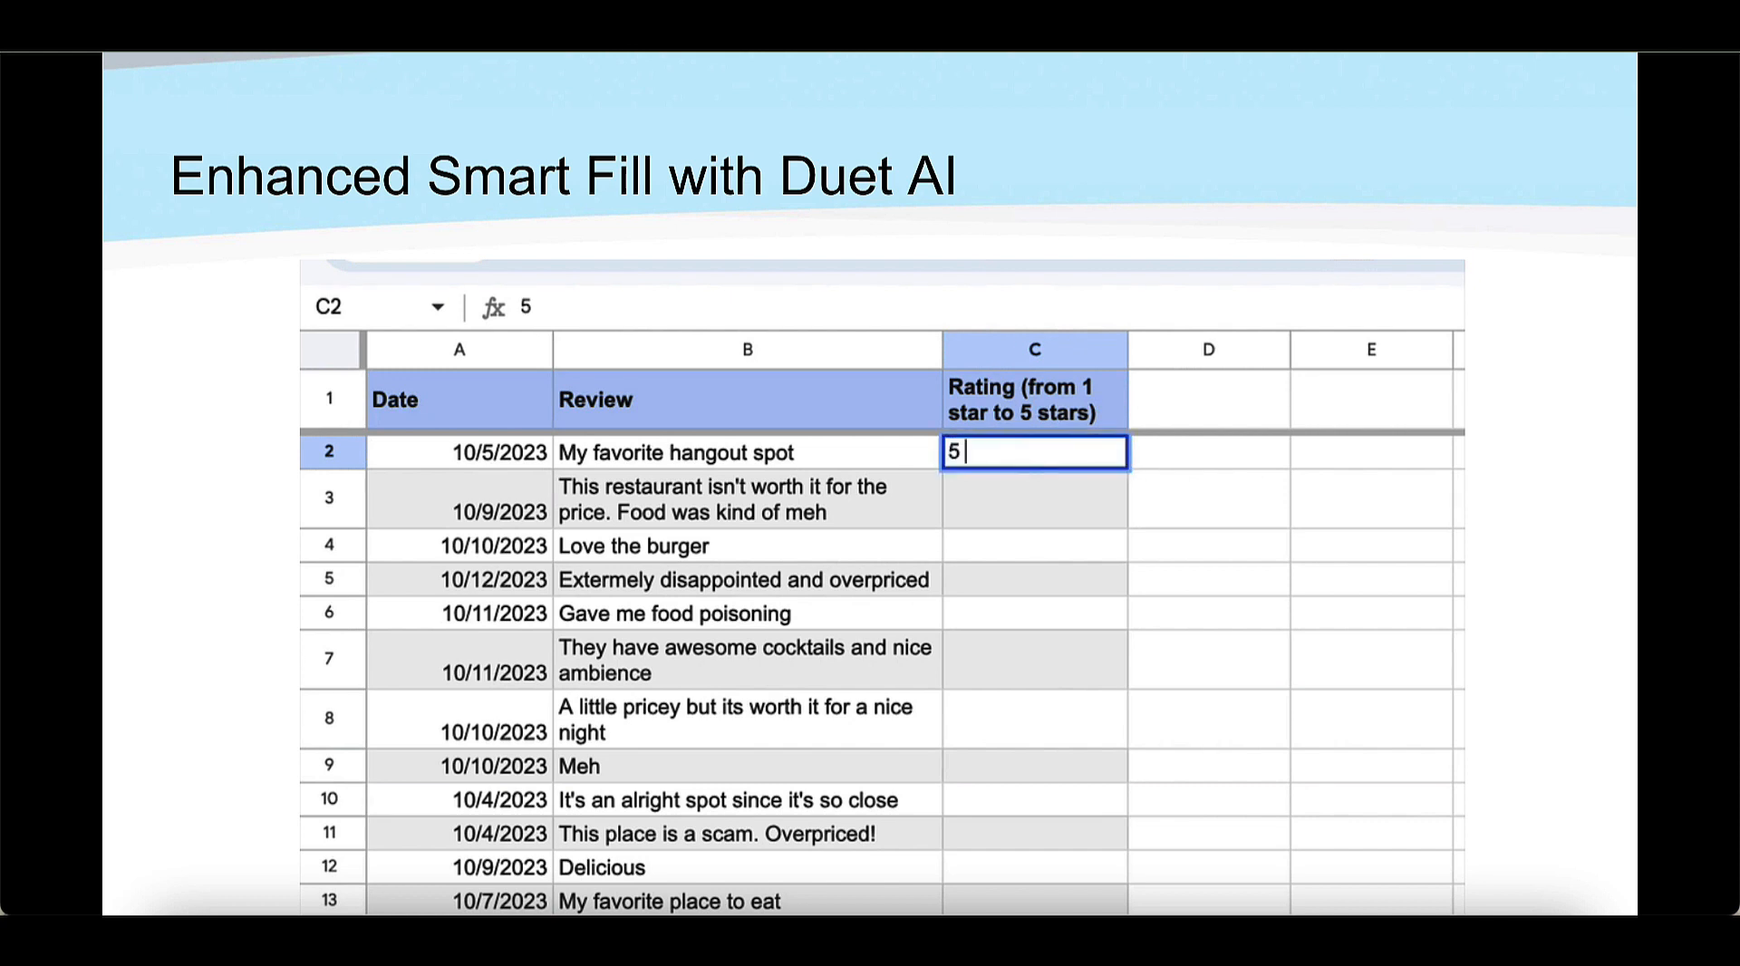
key(Return)
text(2 stars)
key(Return)
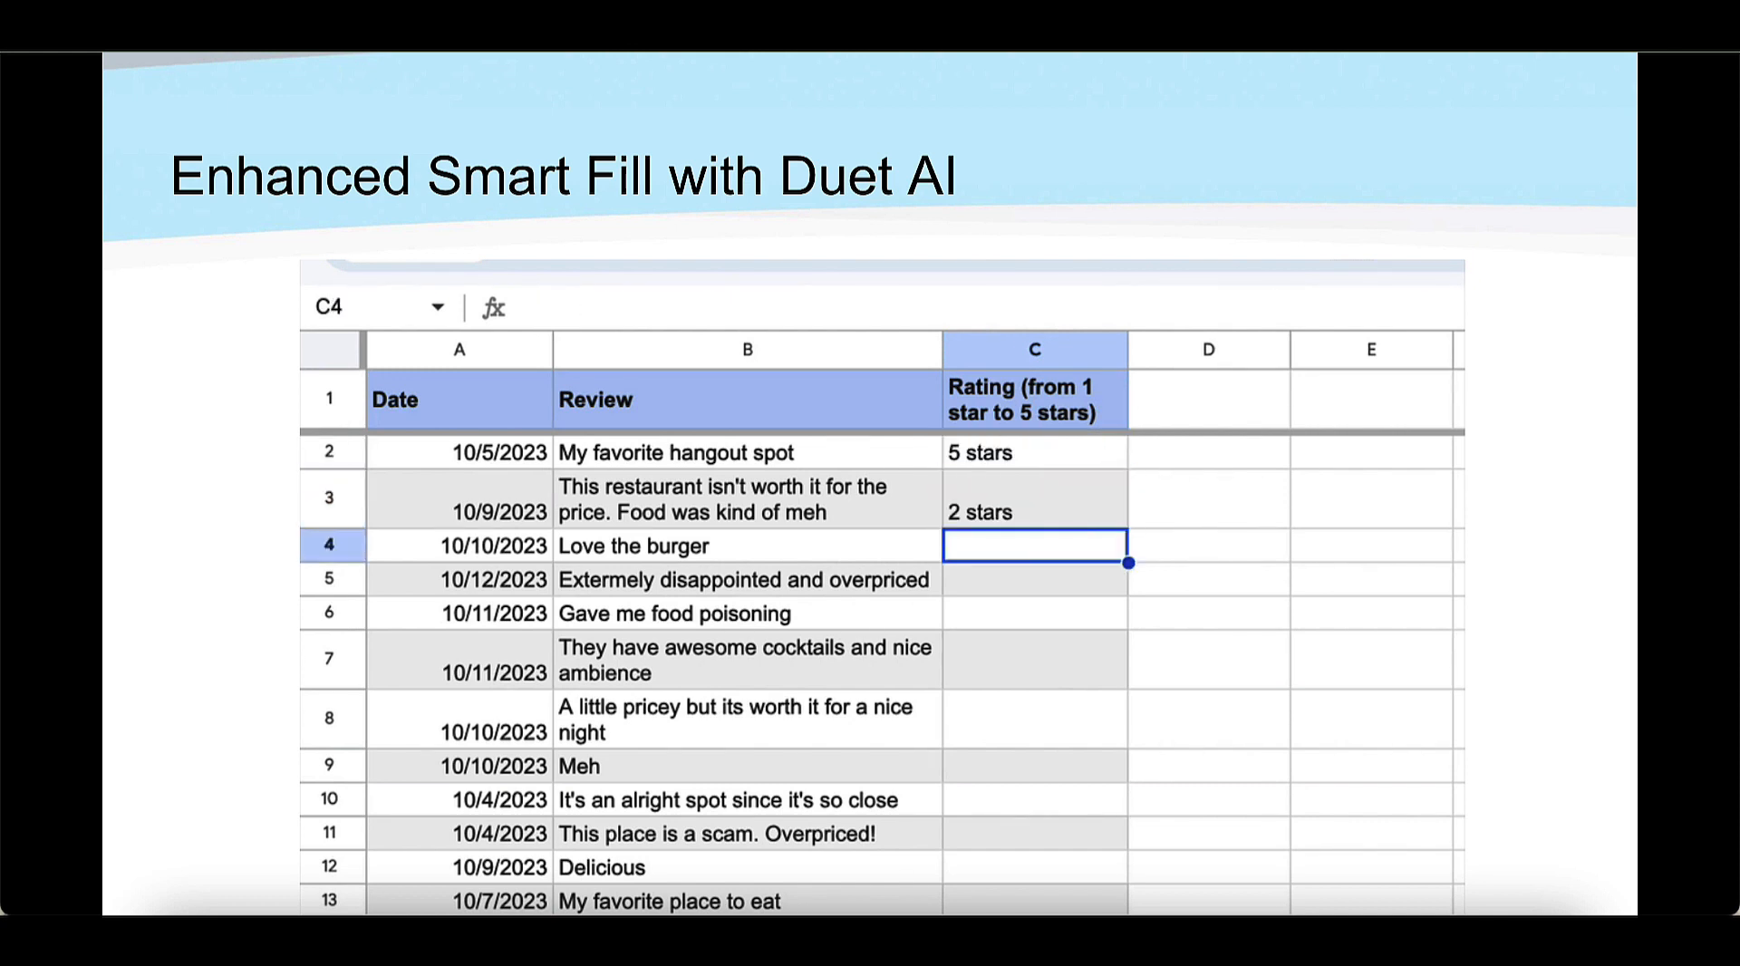